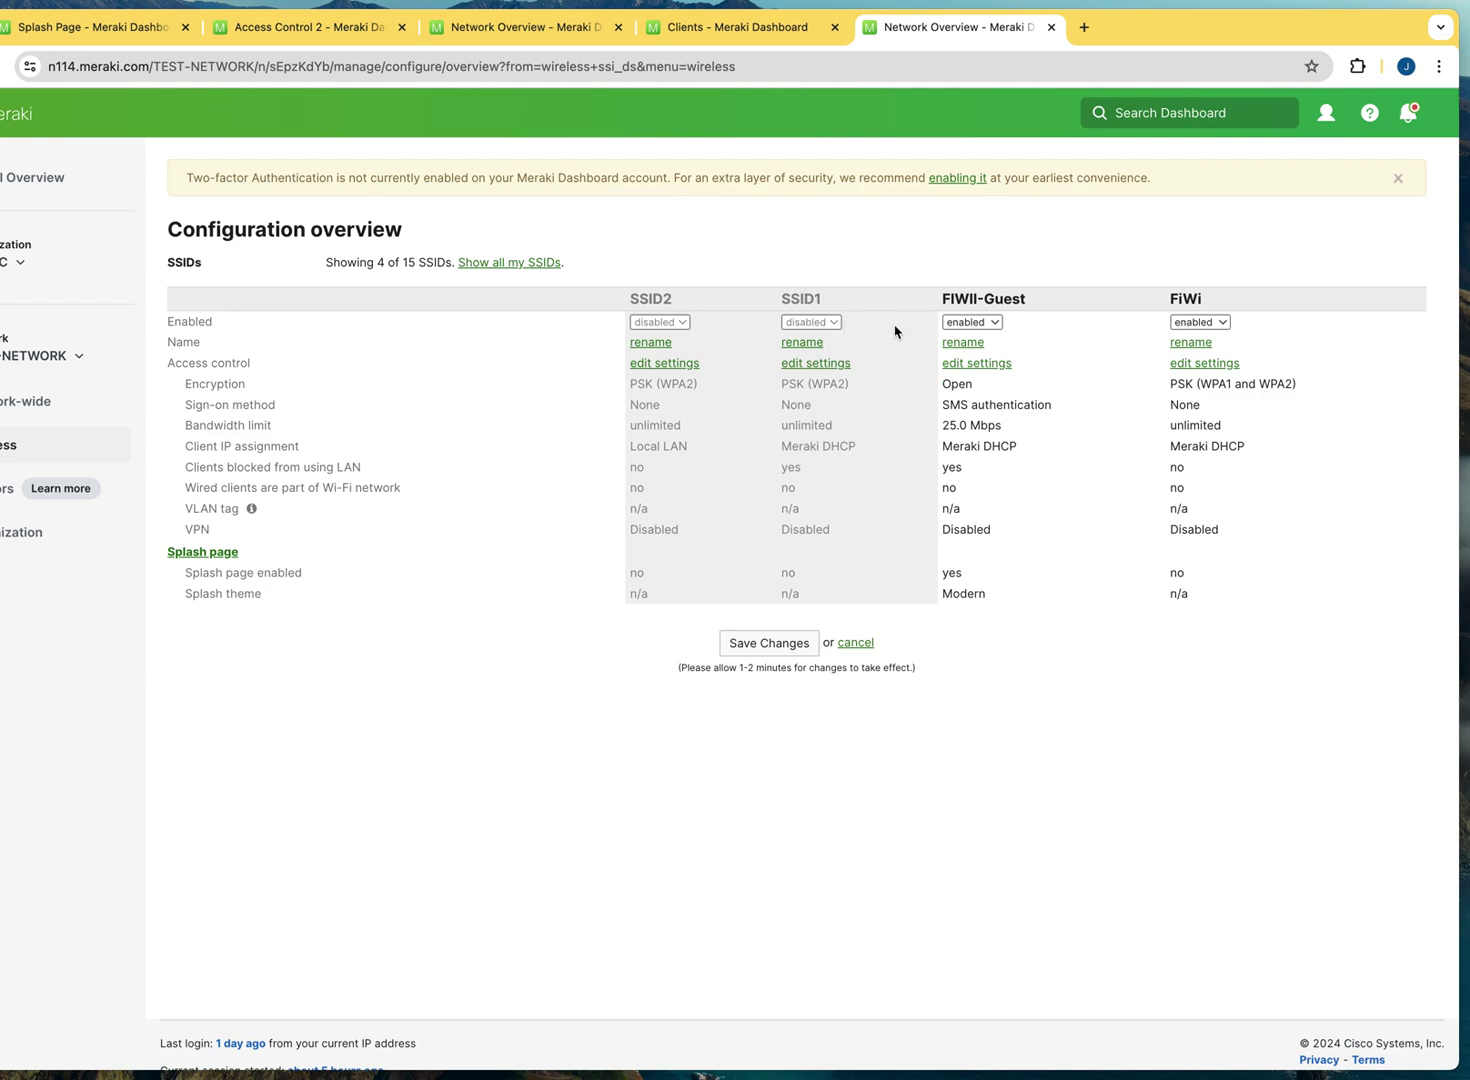
# Rename SSID1 to SMS-Auth in its access control settings.
pyautogui.click(814, 371)
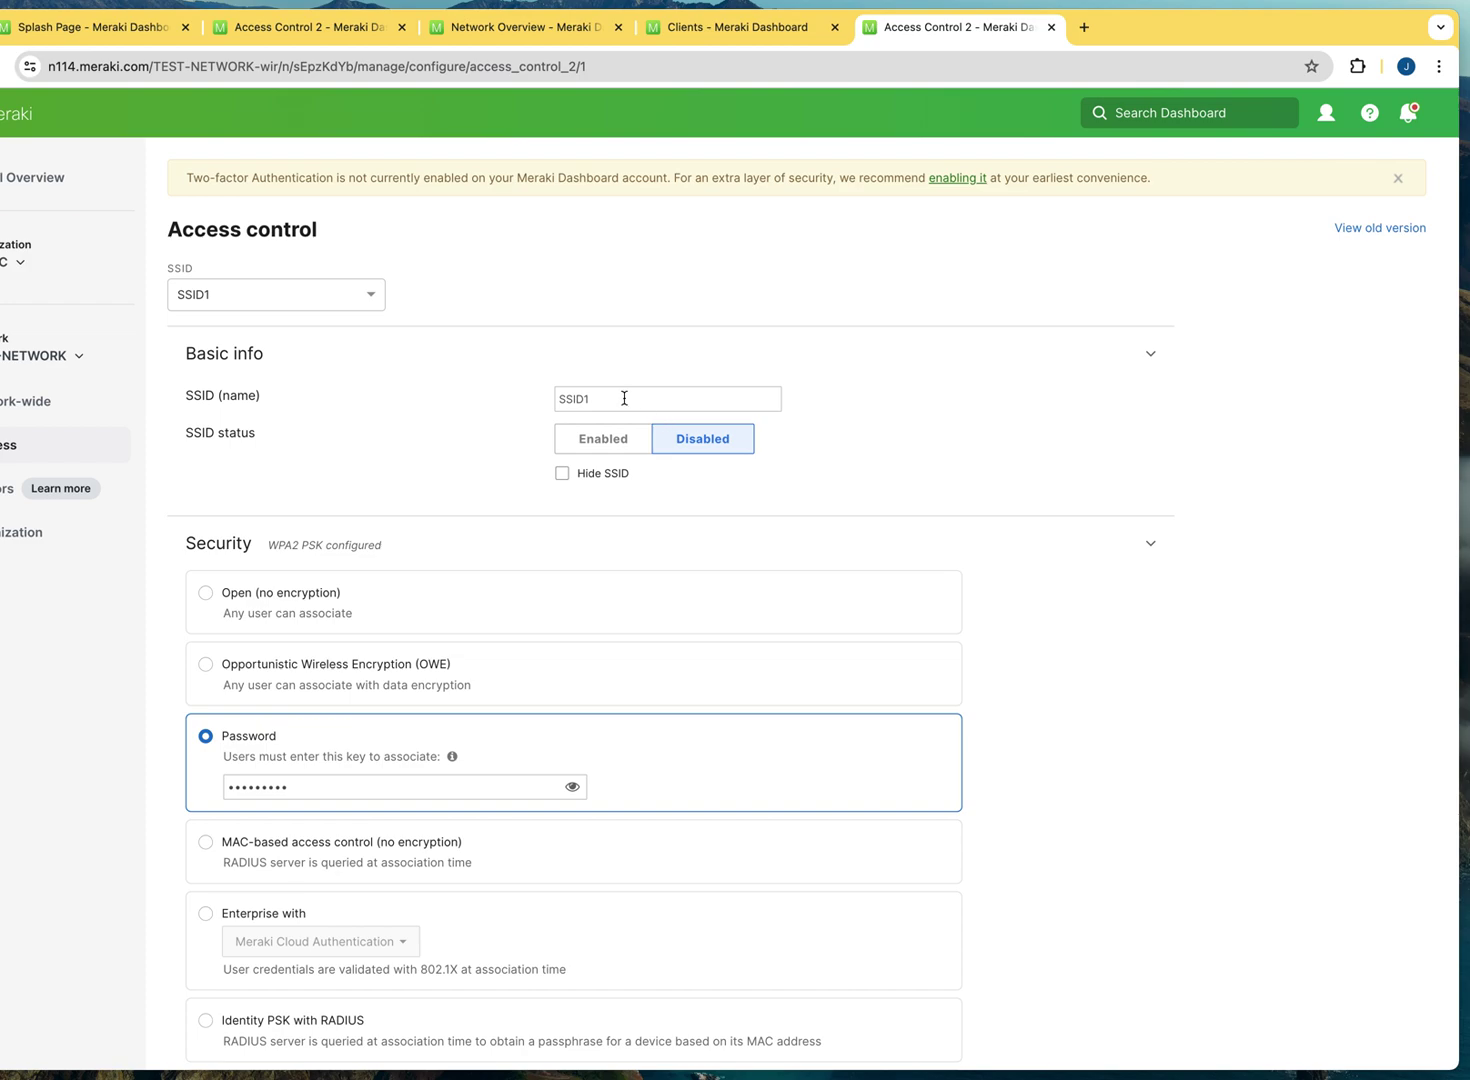
pyautogui.moveTo(624, 398); pyautogui.dragTo(505, 404)
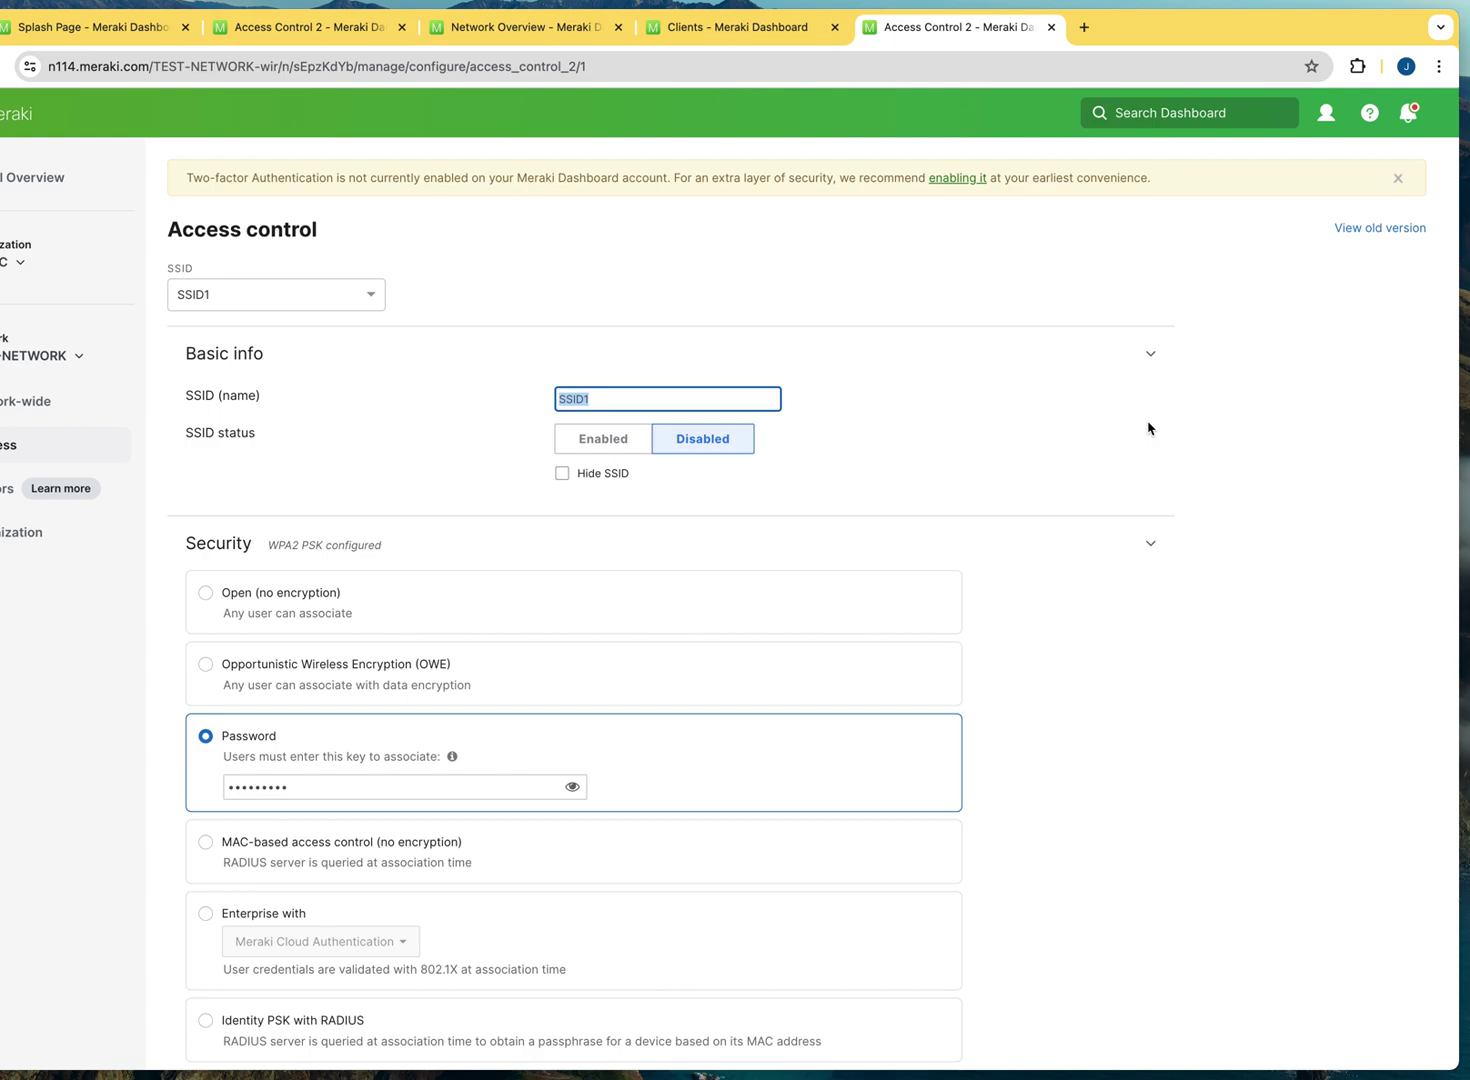
pyautogui.write('SM')
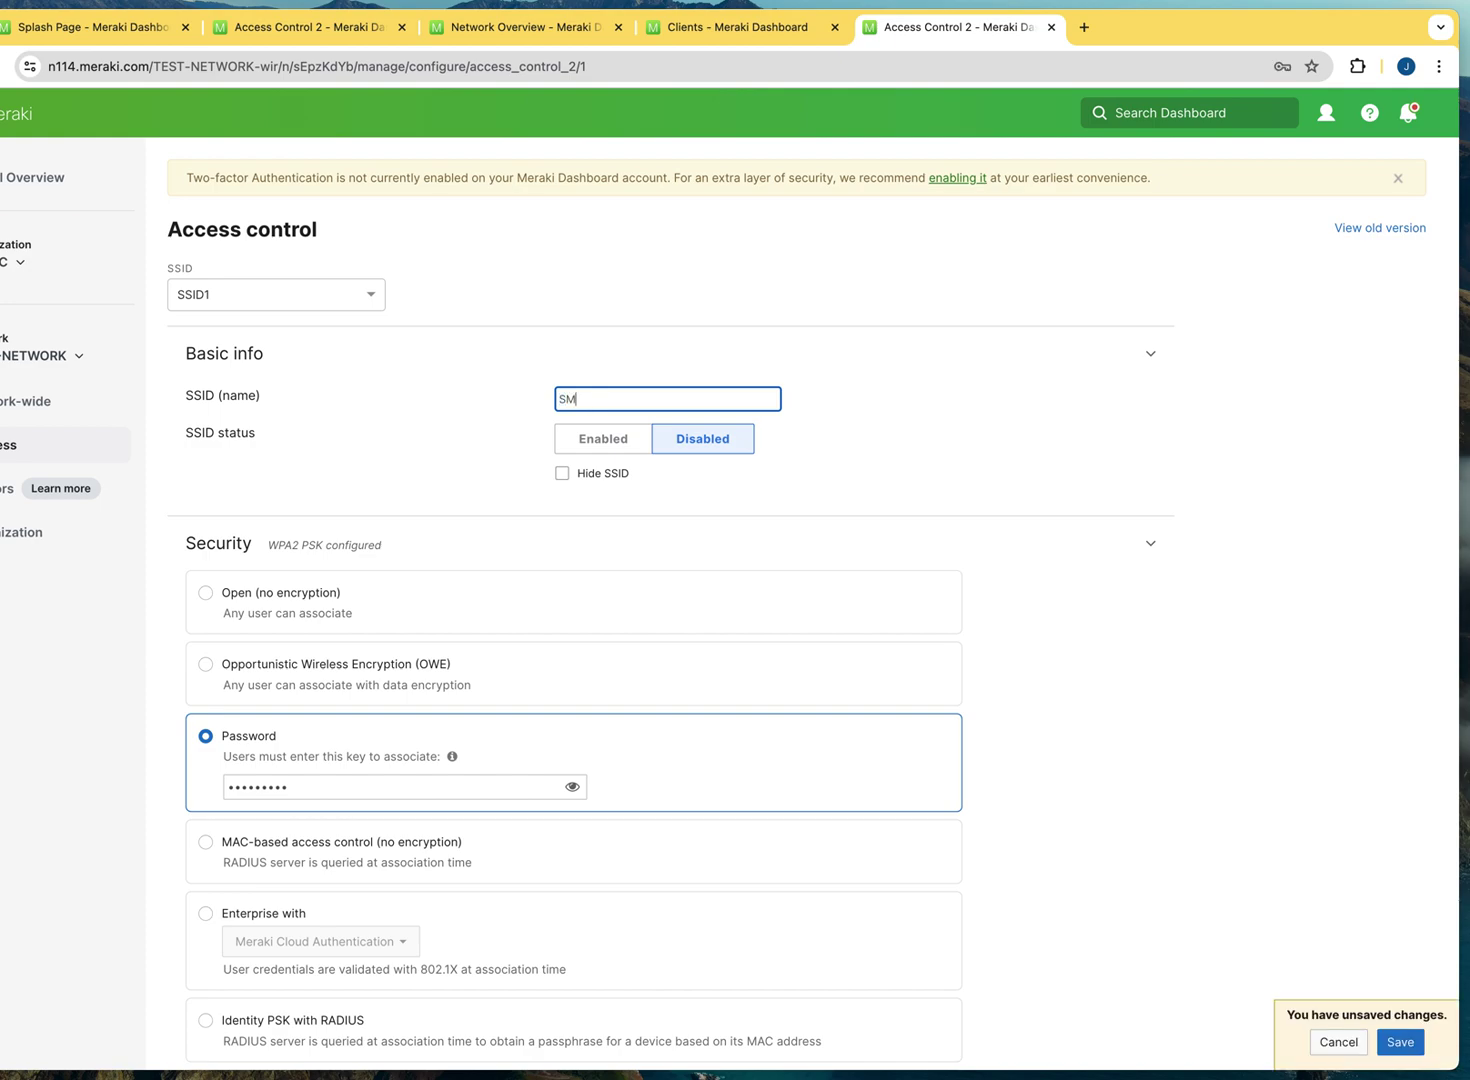
pyautogui.write('S-U')
pyautogui.write('Auth')
pyautogui.click(1070, 488)
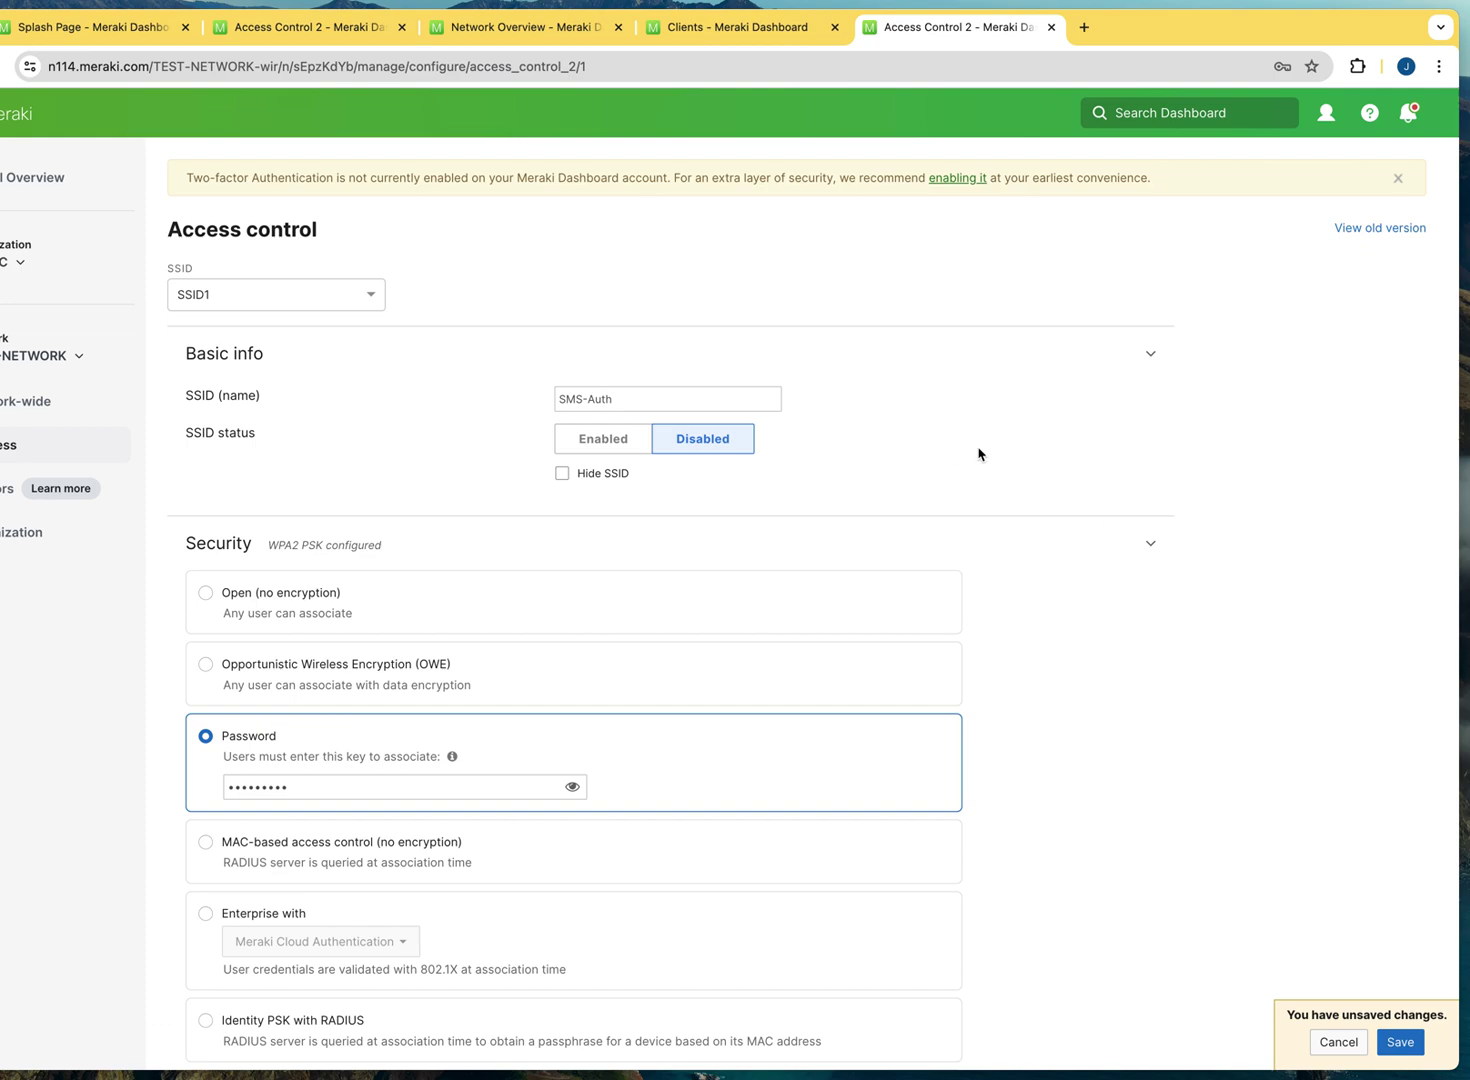
pyautogui.scroll(-2, 1090, 470)
# Switch SMS-Auth's security to Open (no encryption).
pyautogui.scroll(-1, 1090, 470)
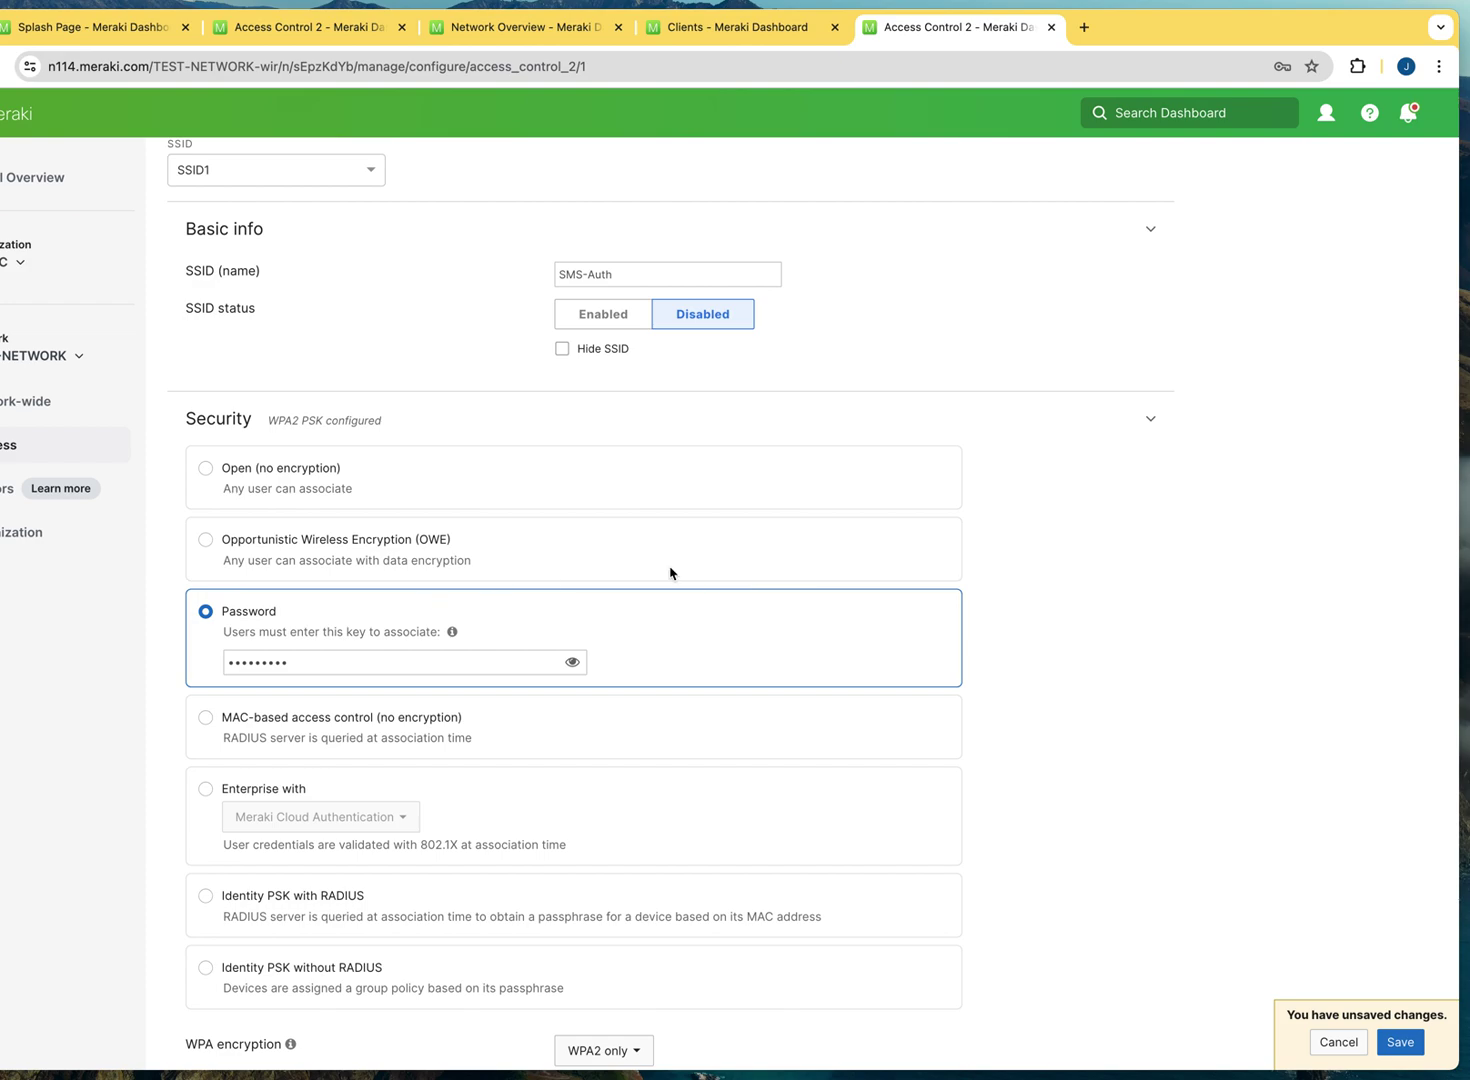
pyautogui.click(204, 470)
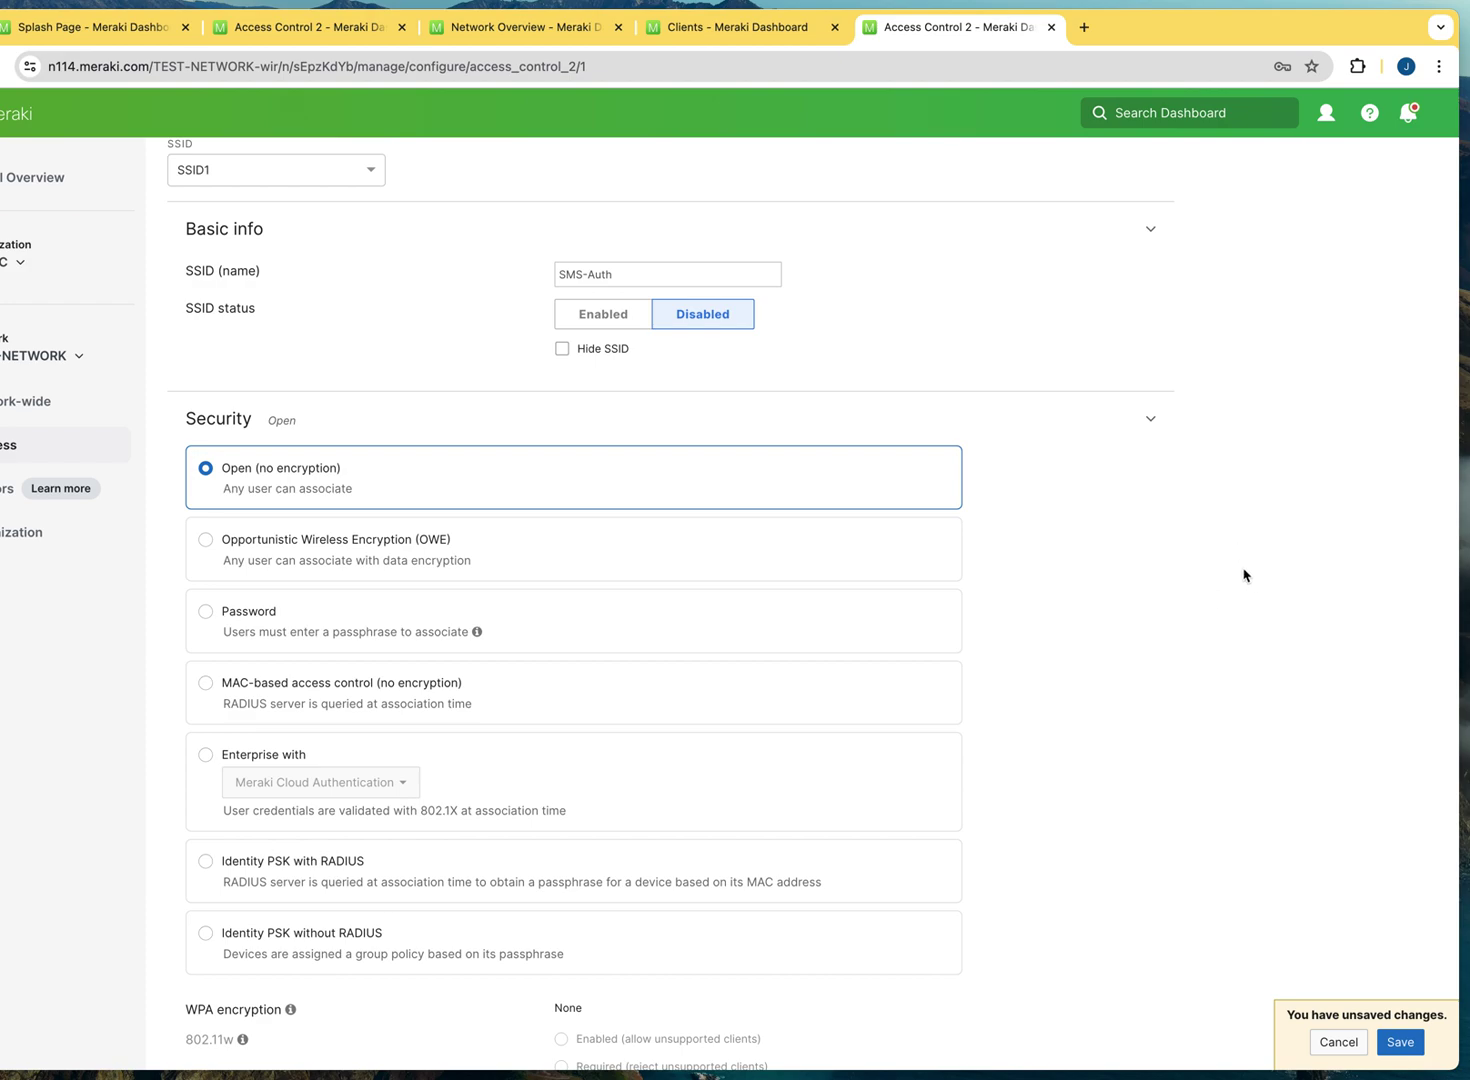
pyautogui.scroll(-1, 1245, 576)
pyautogui.scroll(-1, 1245, 576)
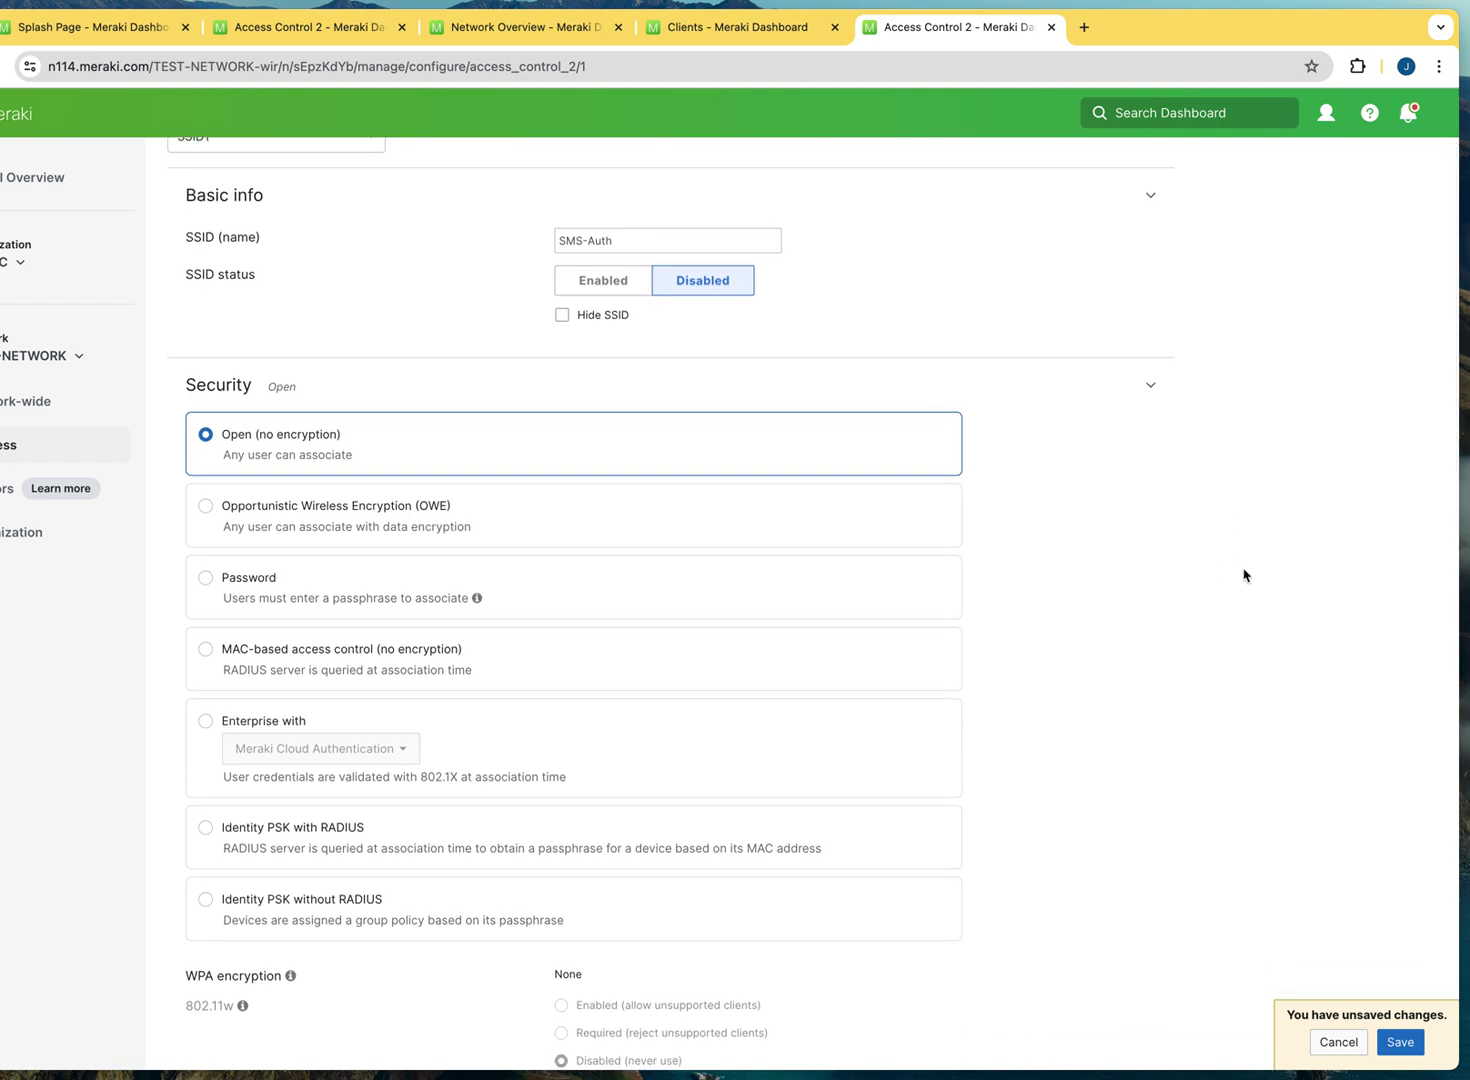
pyautogui.scroll(-2, 1245, 573)
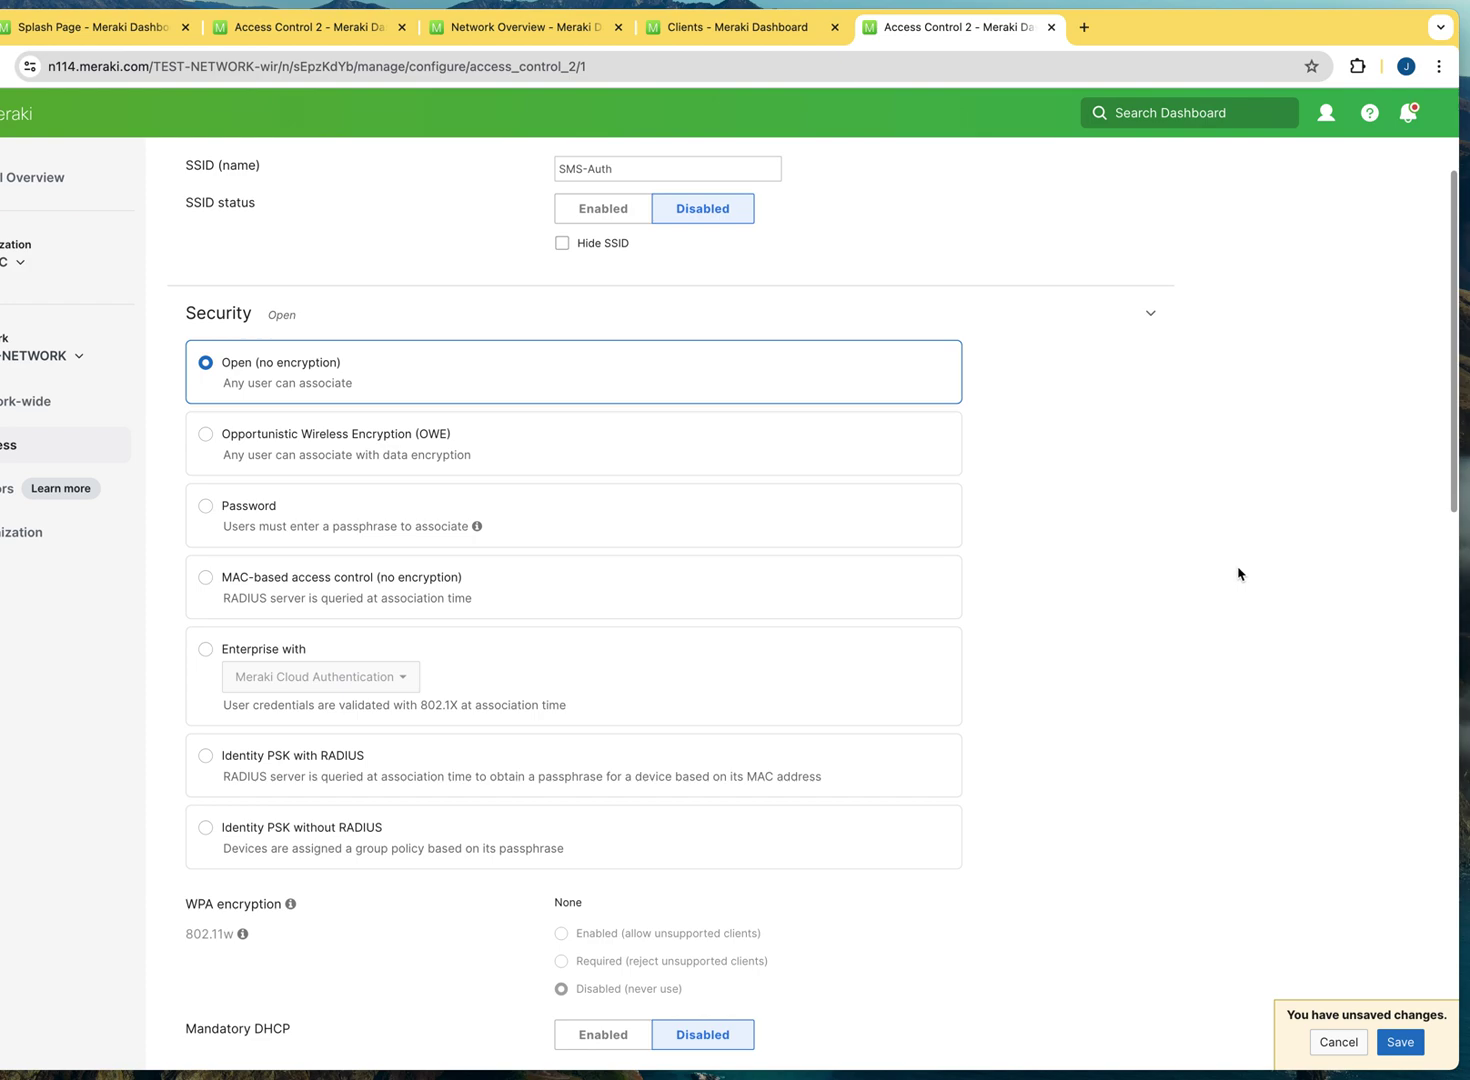
pyautogui.scroll(-2, 1240, 574)
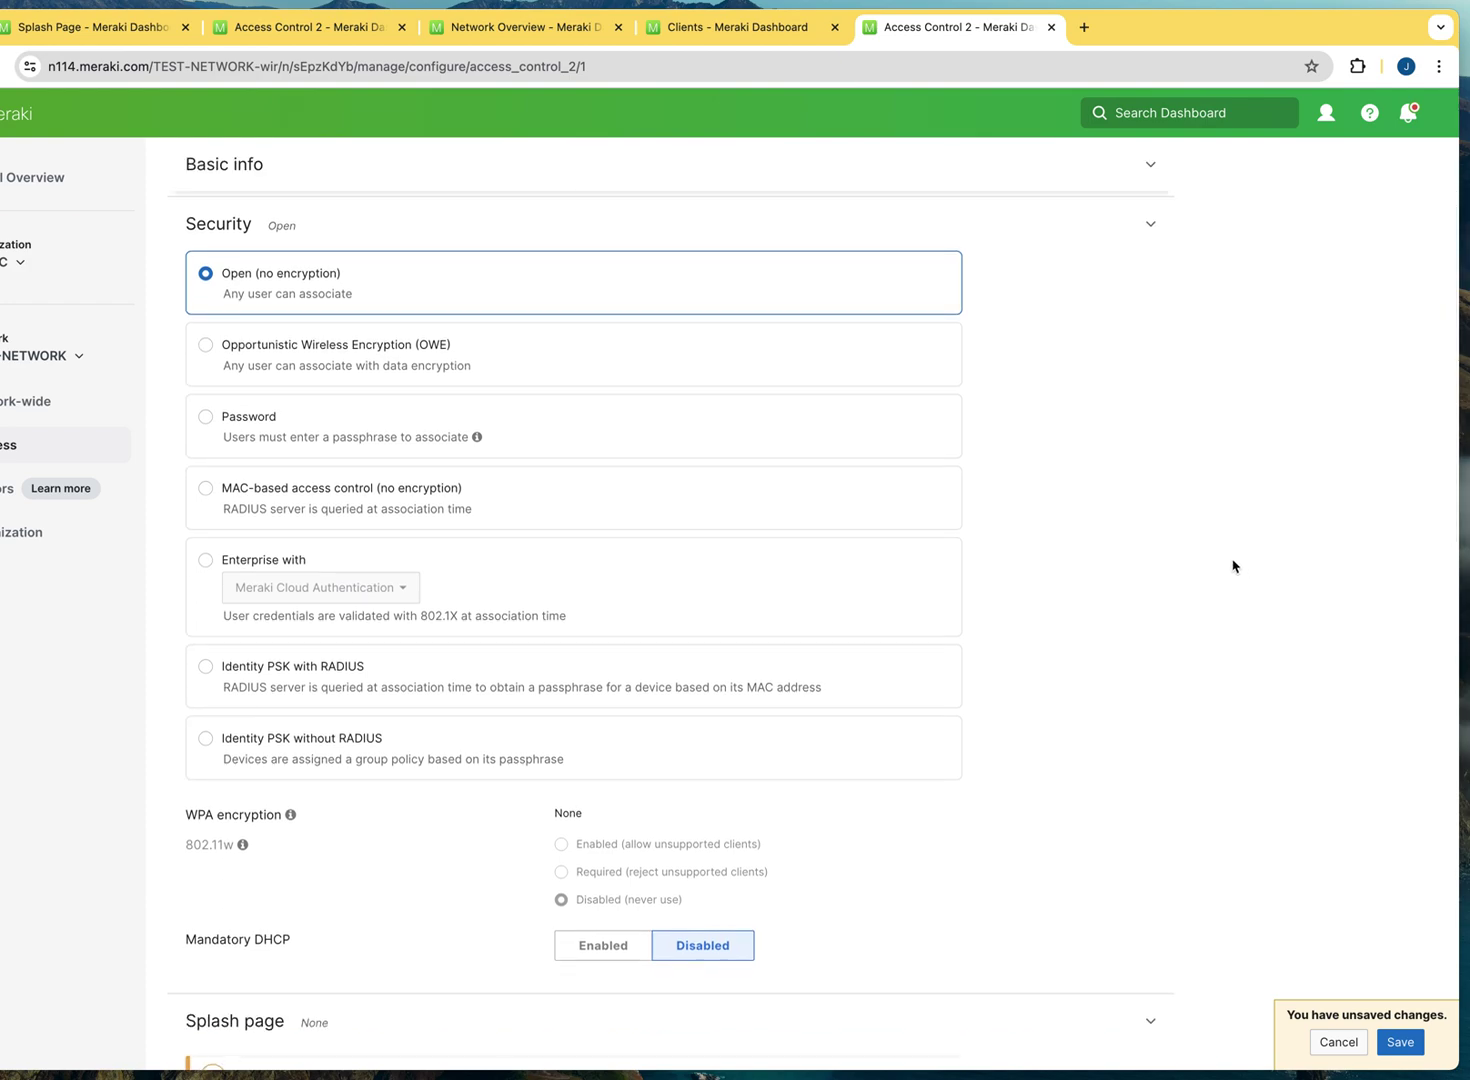
pyautogui.scroll(-3, 1231, 573)
pyautogui.scroll(-6, 1231, 573)
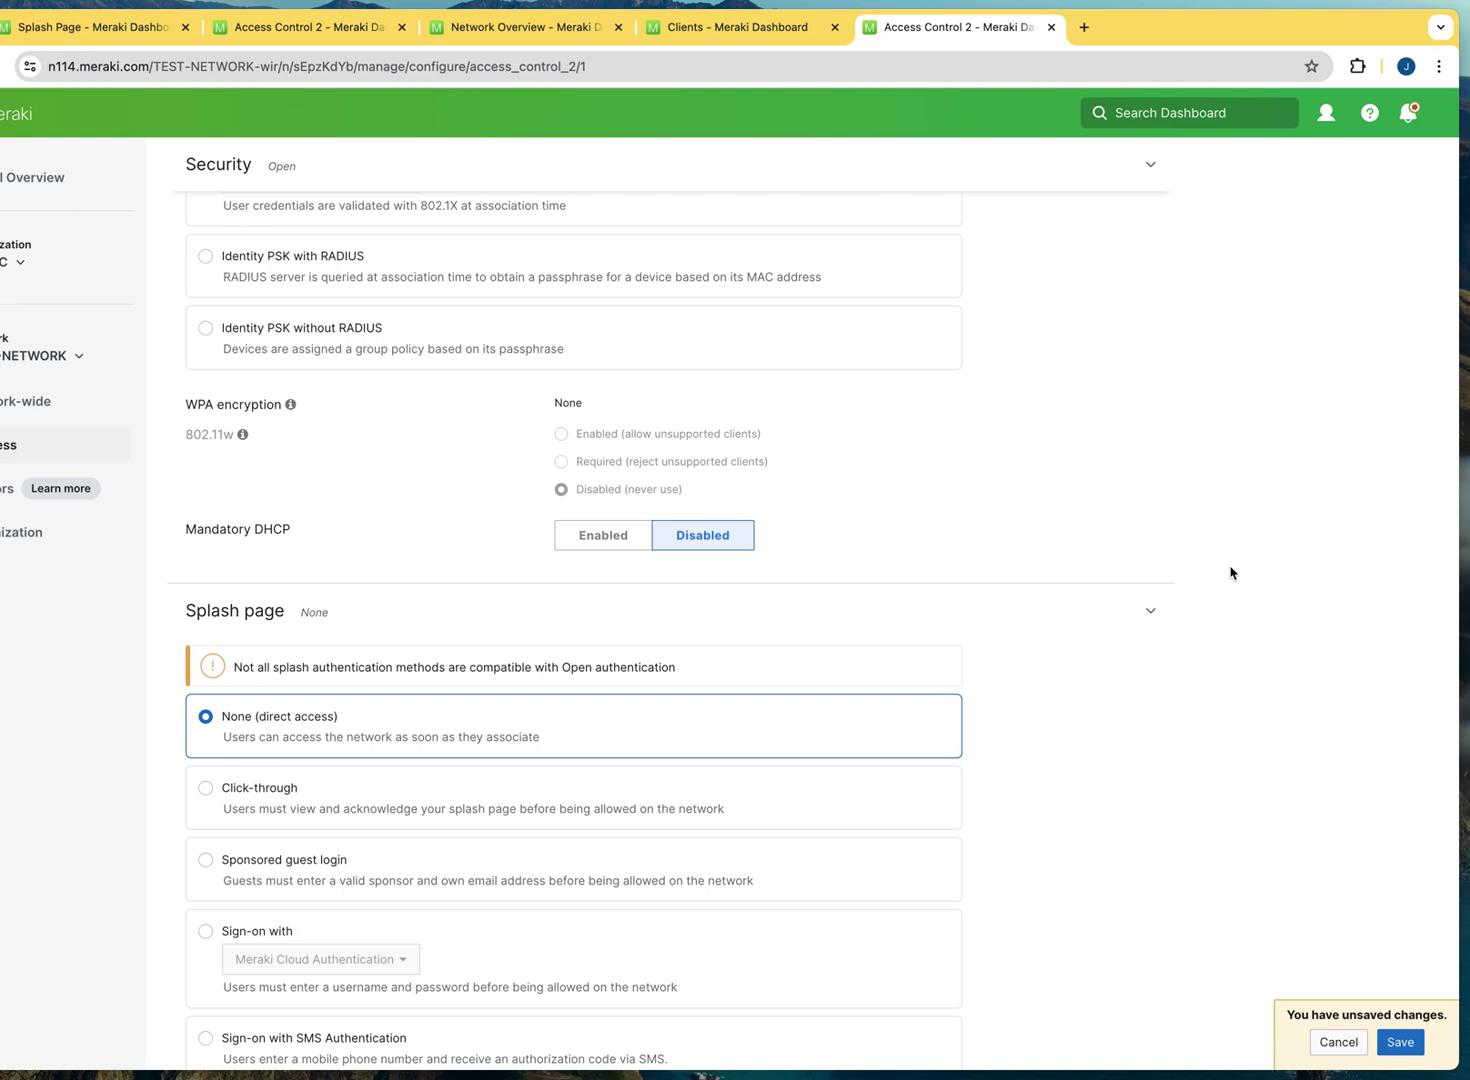
# Set the SMS-Auth splash page to 'Sign-on with SMS Authentication'.
pyautogui.scroll(-5, 1218, 598)
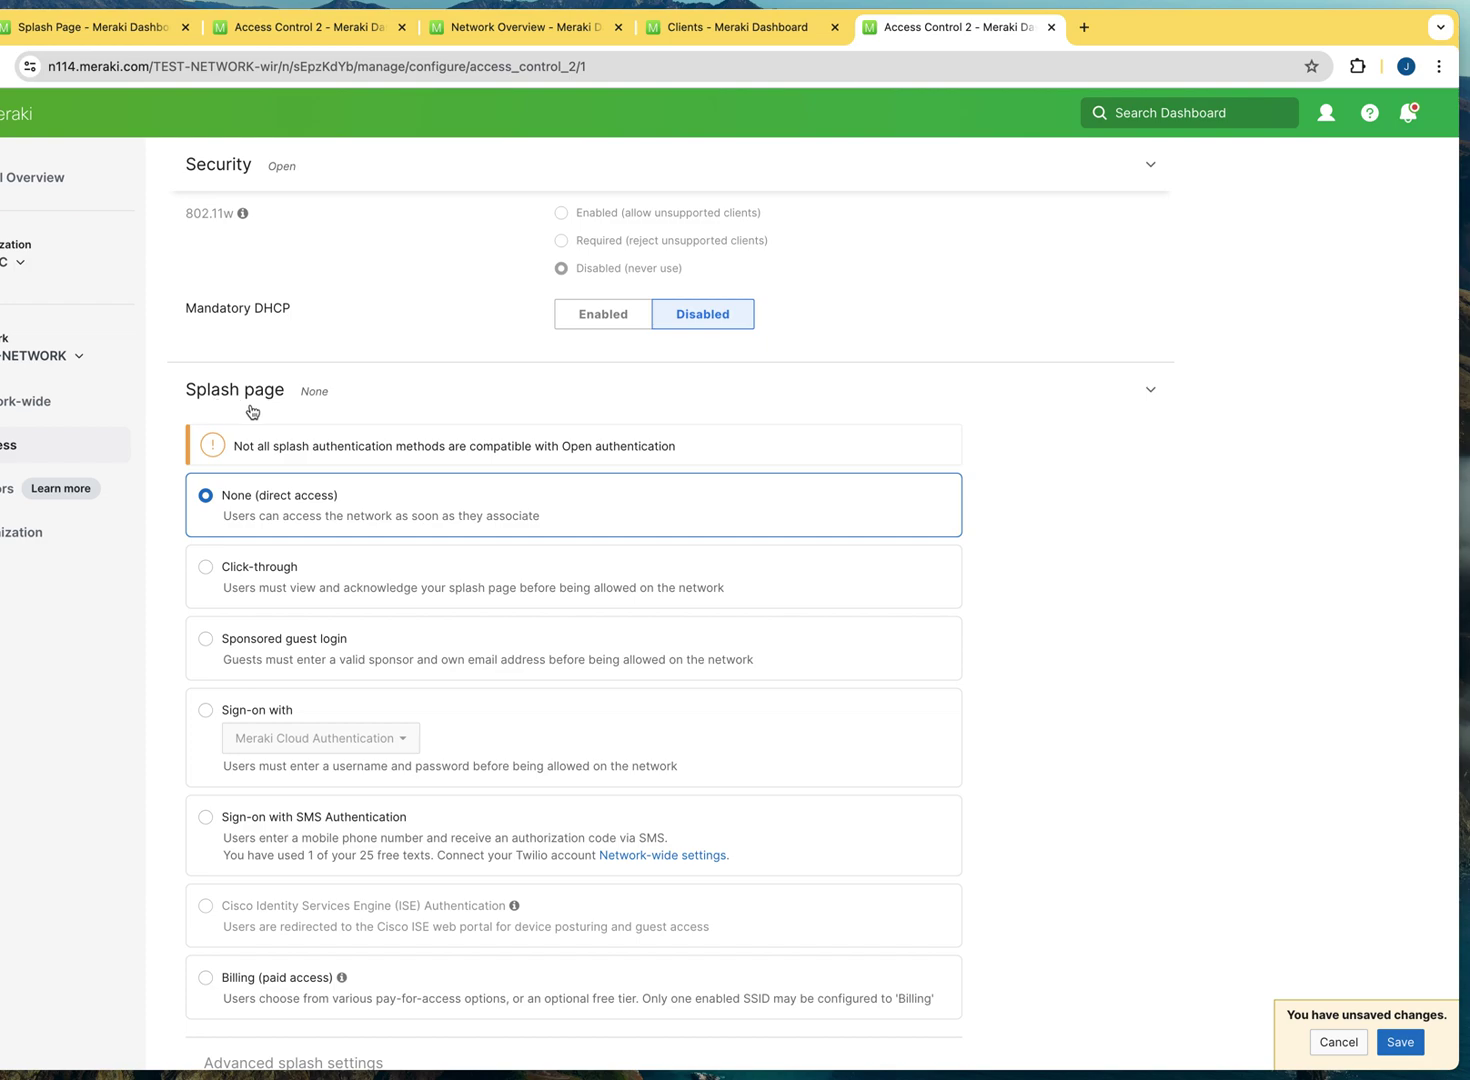
pyautogui.scroll(2, 477, 489)
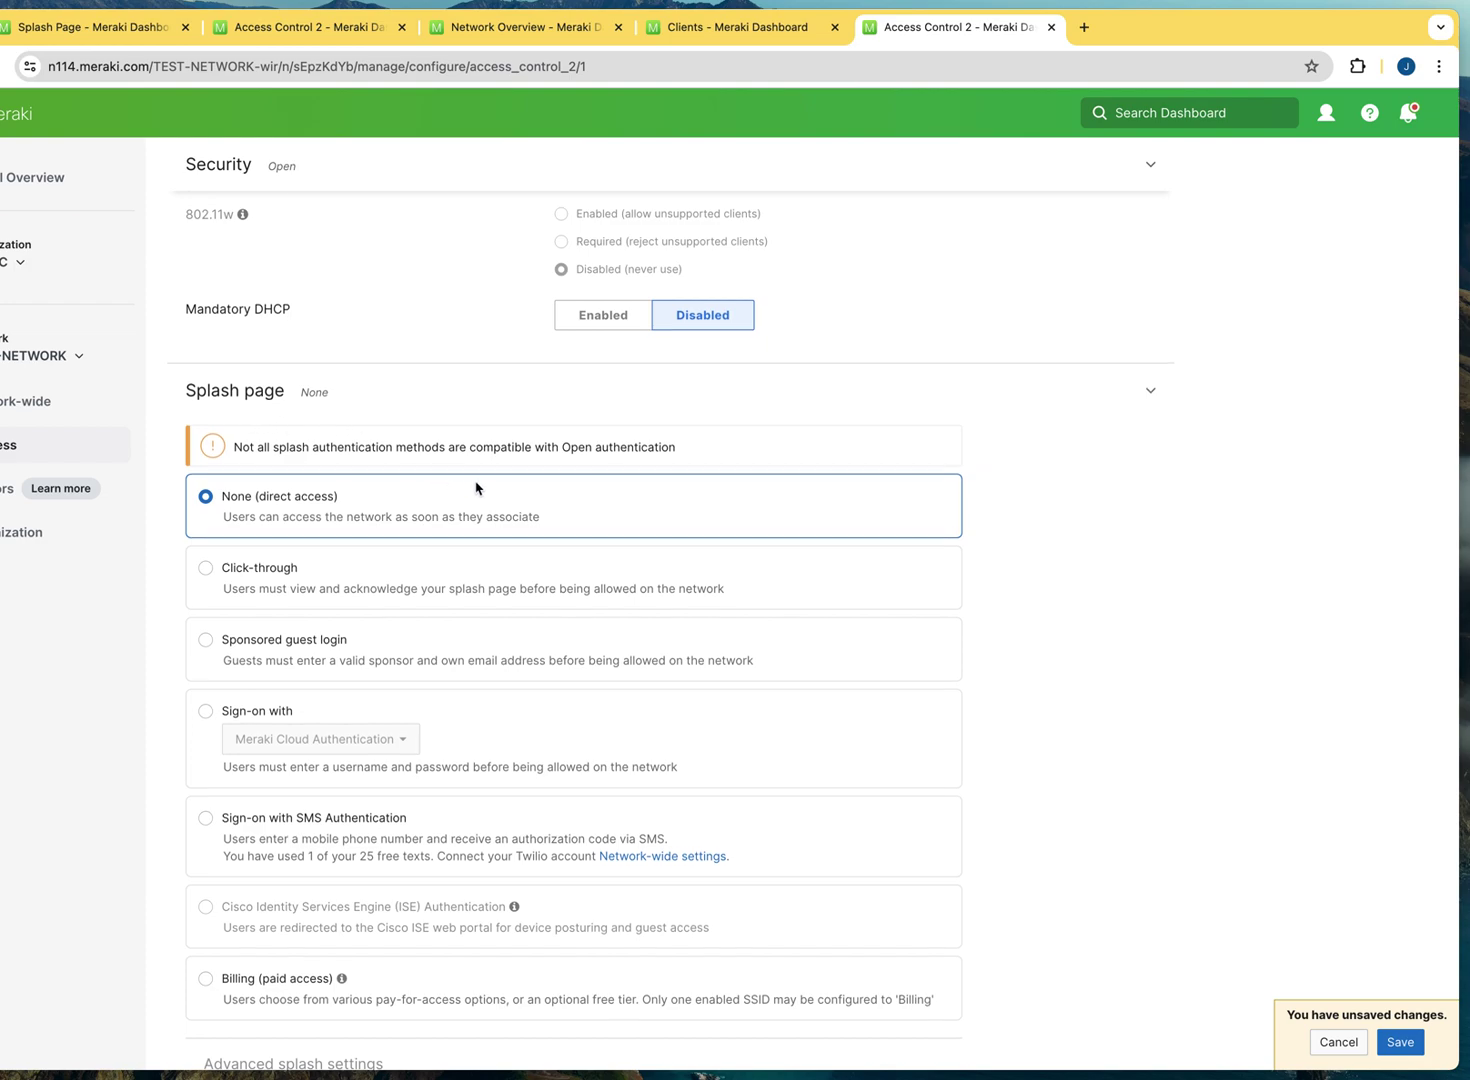
pyautogui.scroll(-3, 477, 489)
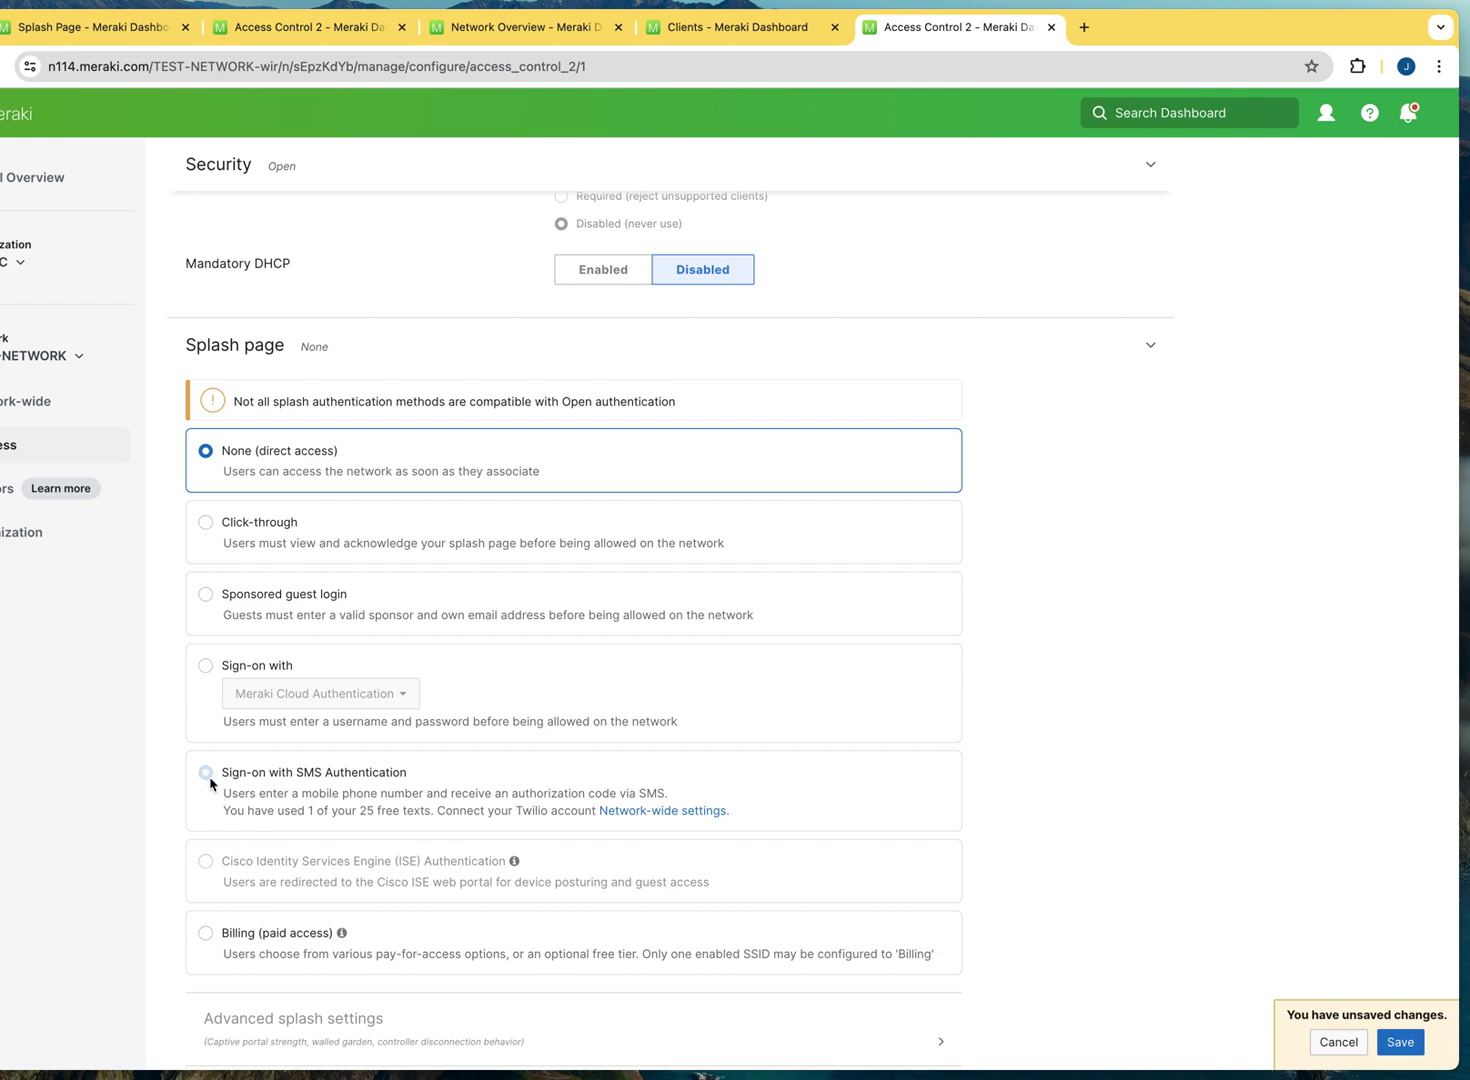
pyautogui.click(206, 774)
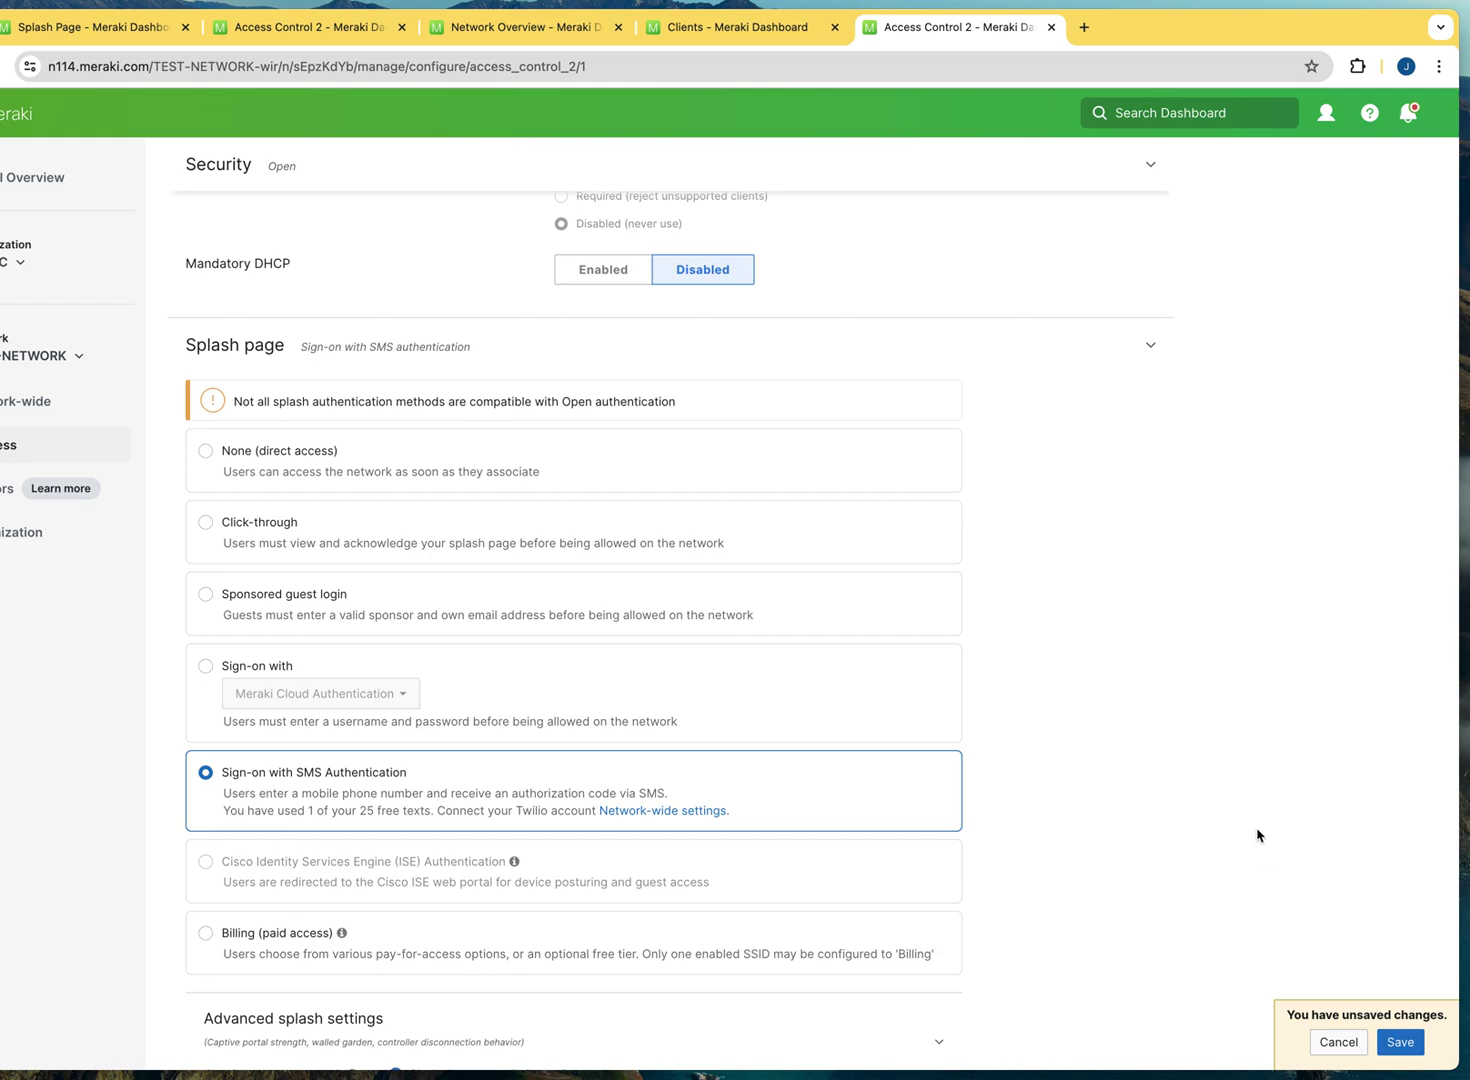
pyautogui.rightClick(671, 820)
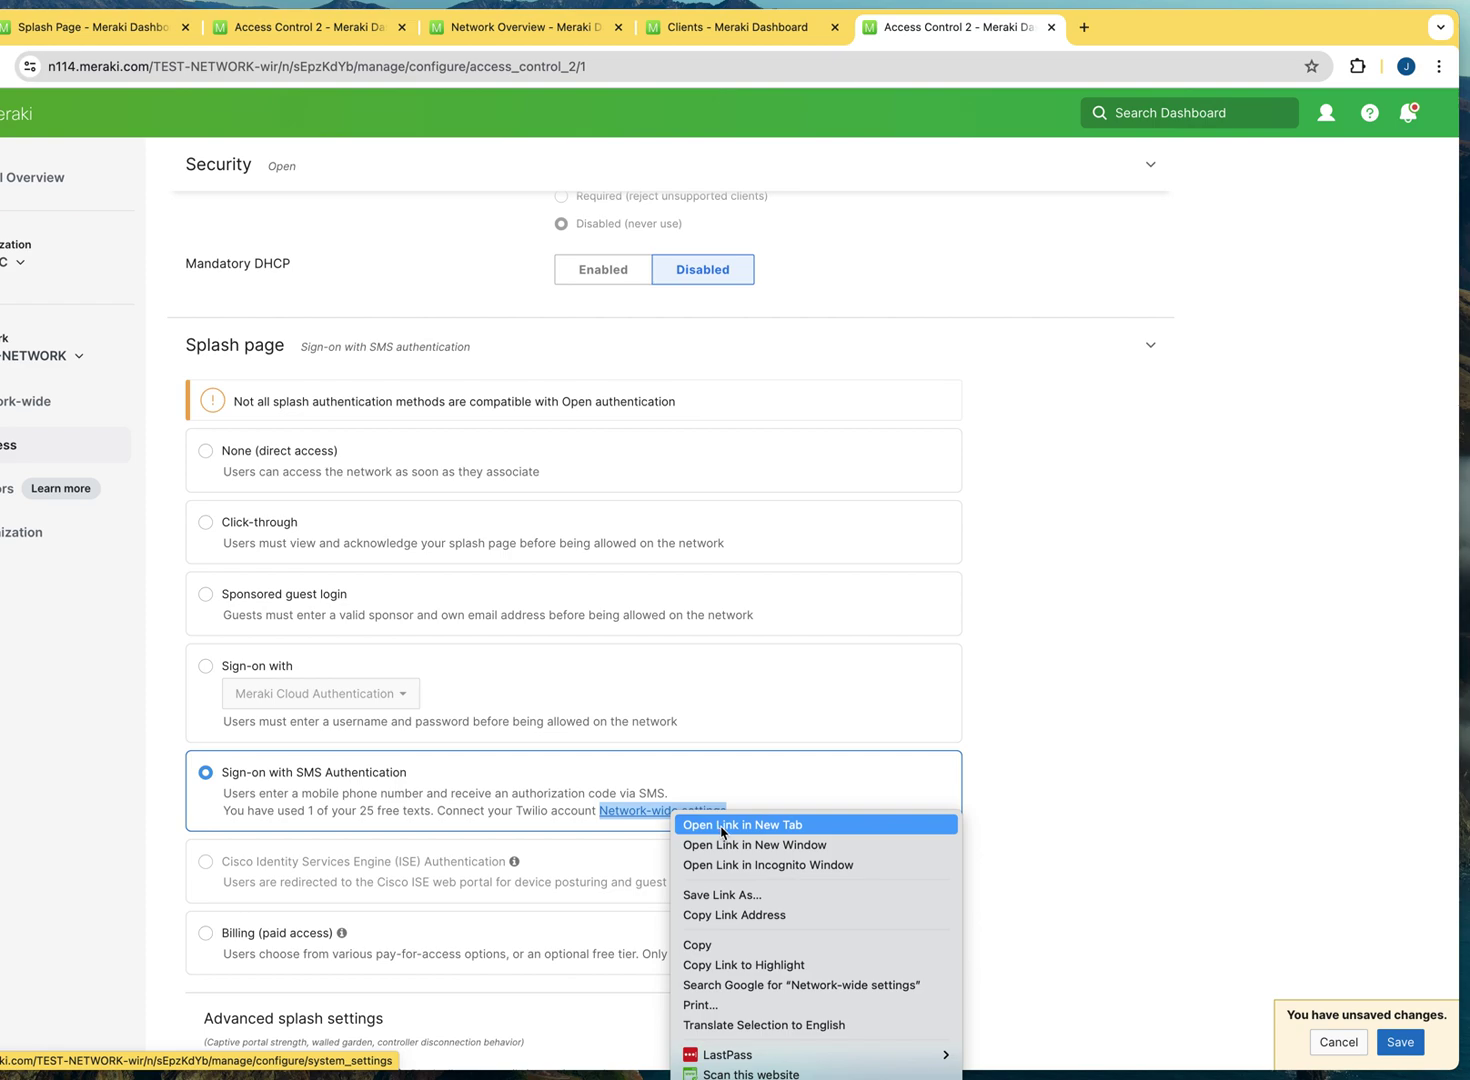
# Open Network-wide settings in a new tab and find the empty Twilio Account SID and Auth Token fields.
pyautogui.click(721, 826)
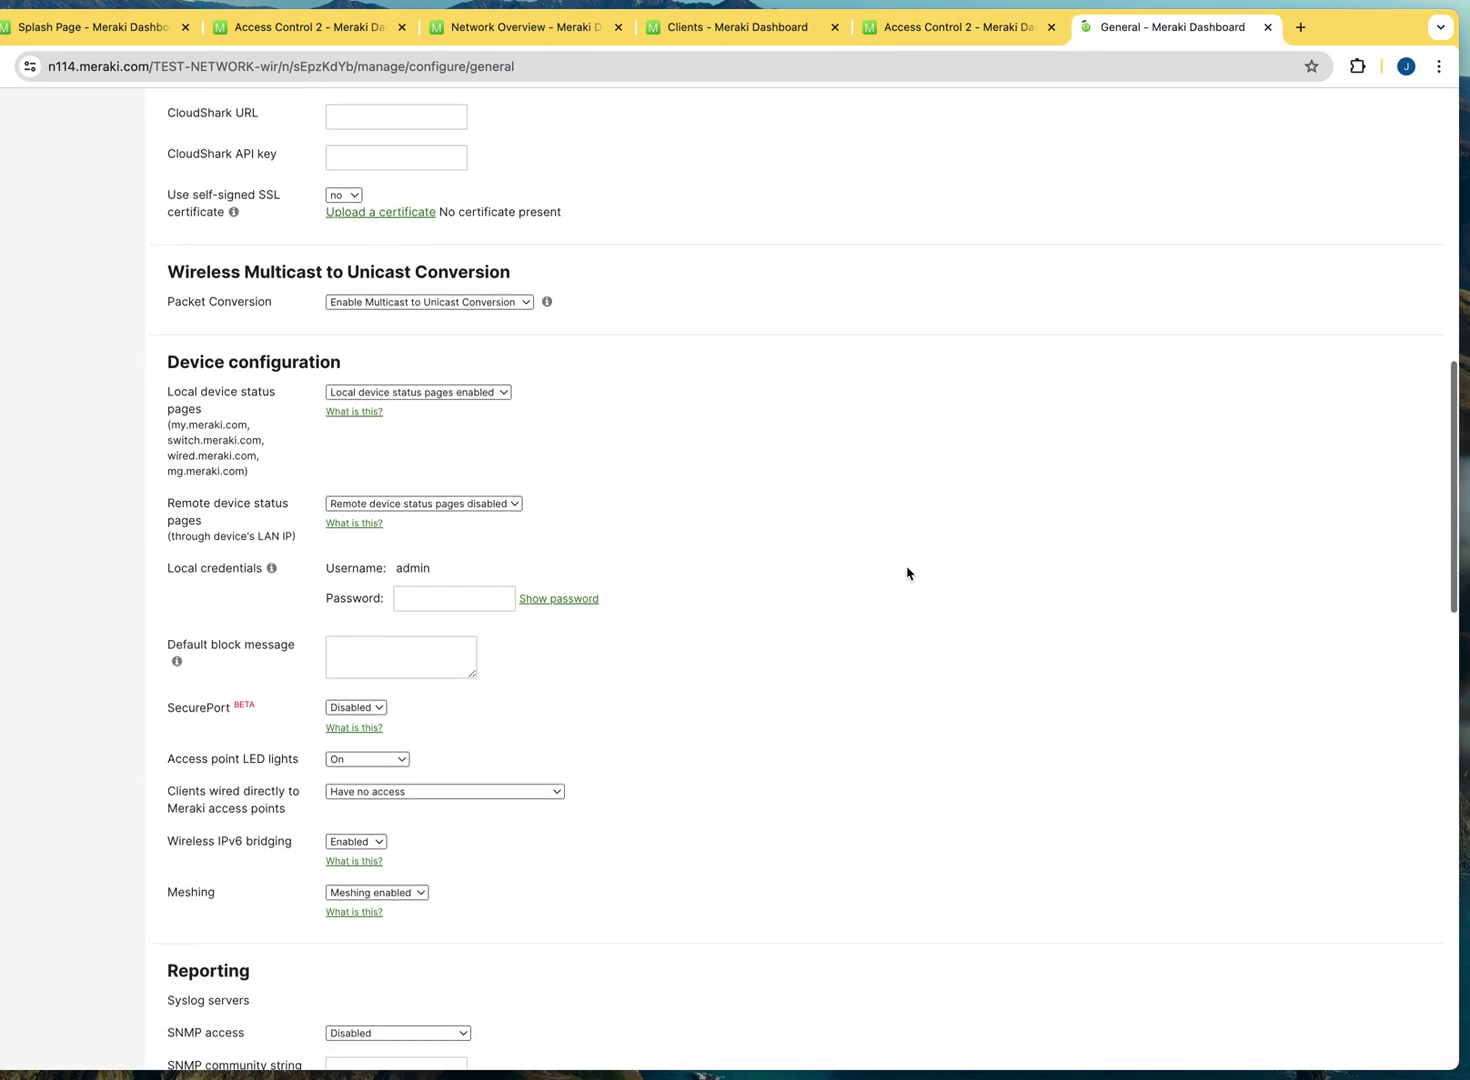
pyautogui.scroll(-10, 907, 573)
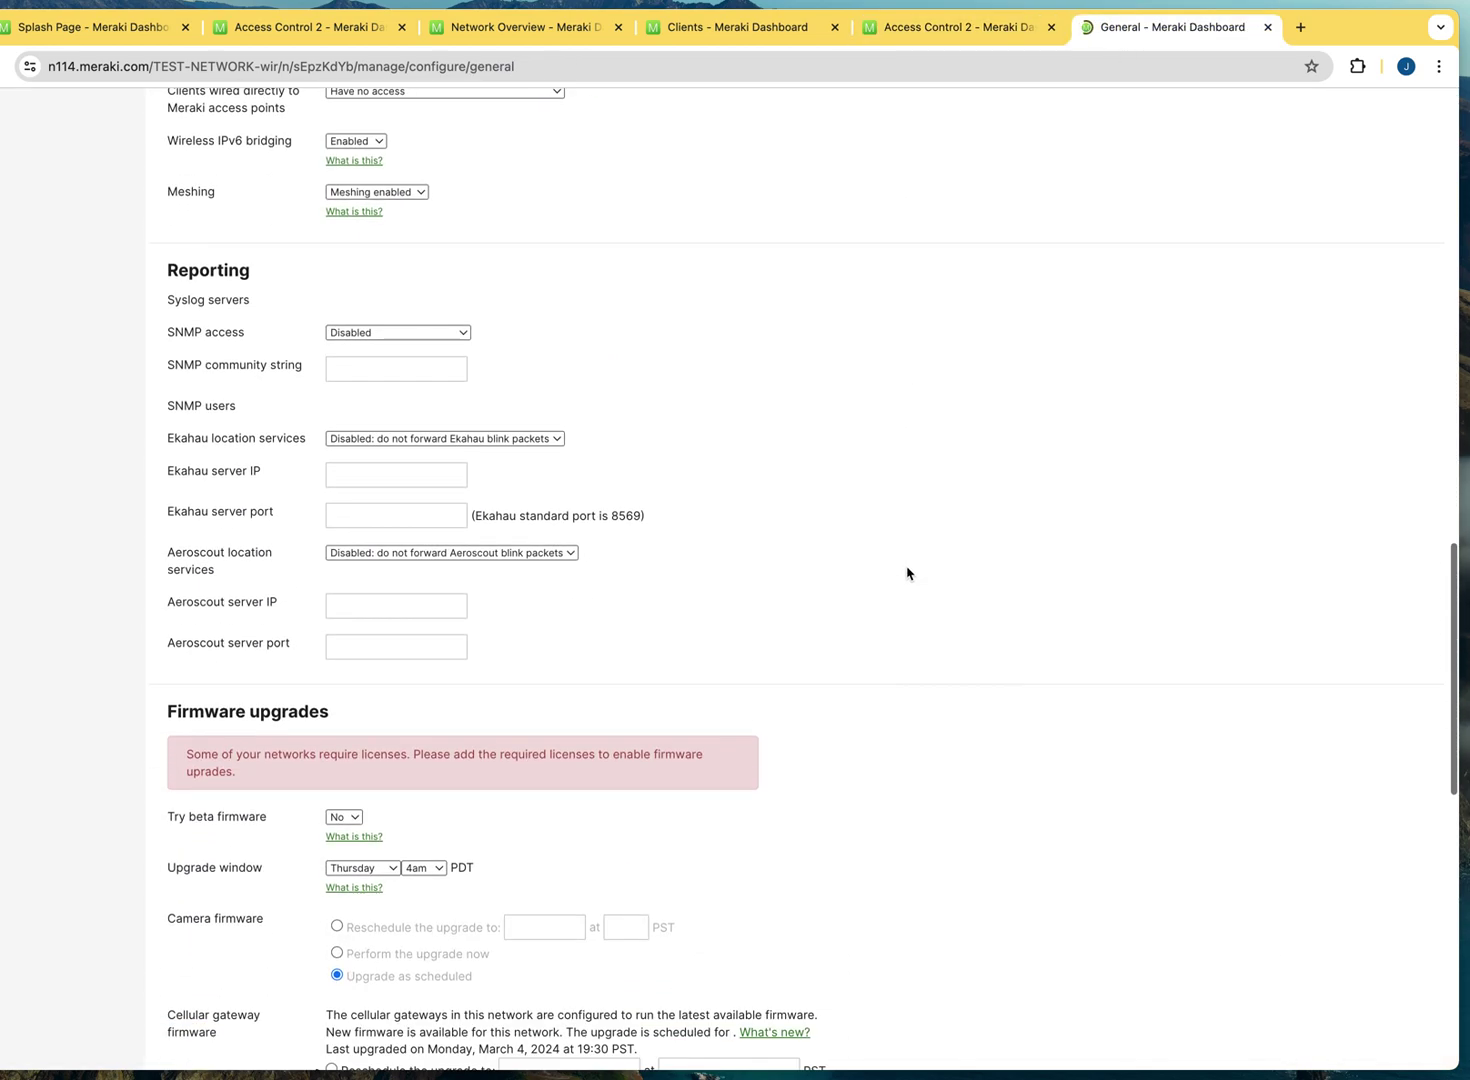
pyautogui.scroll(-8, 907, 573)
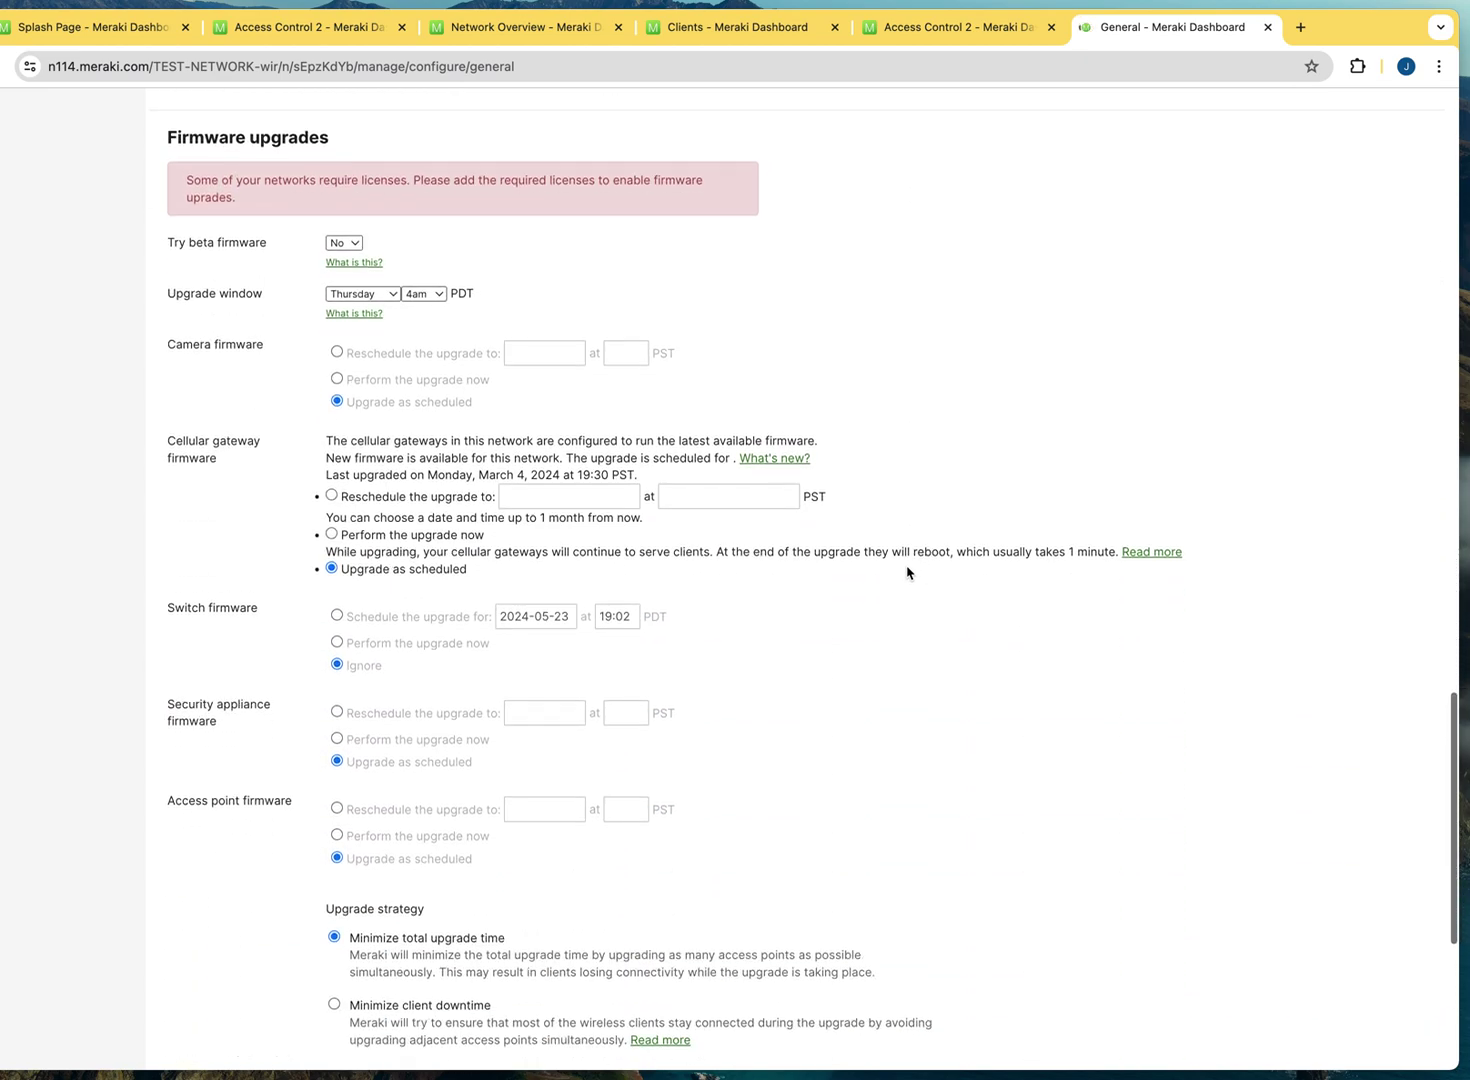
pyautogui.scroll(-5, 907, 573)
pyautogui.scroll(5, 907, 573)
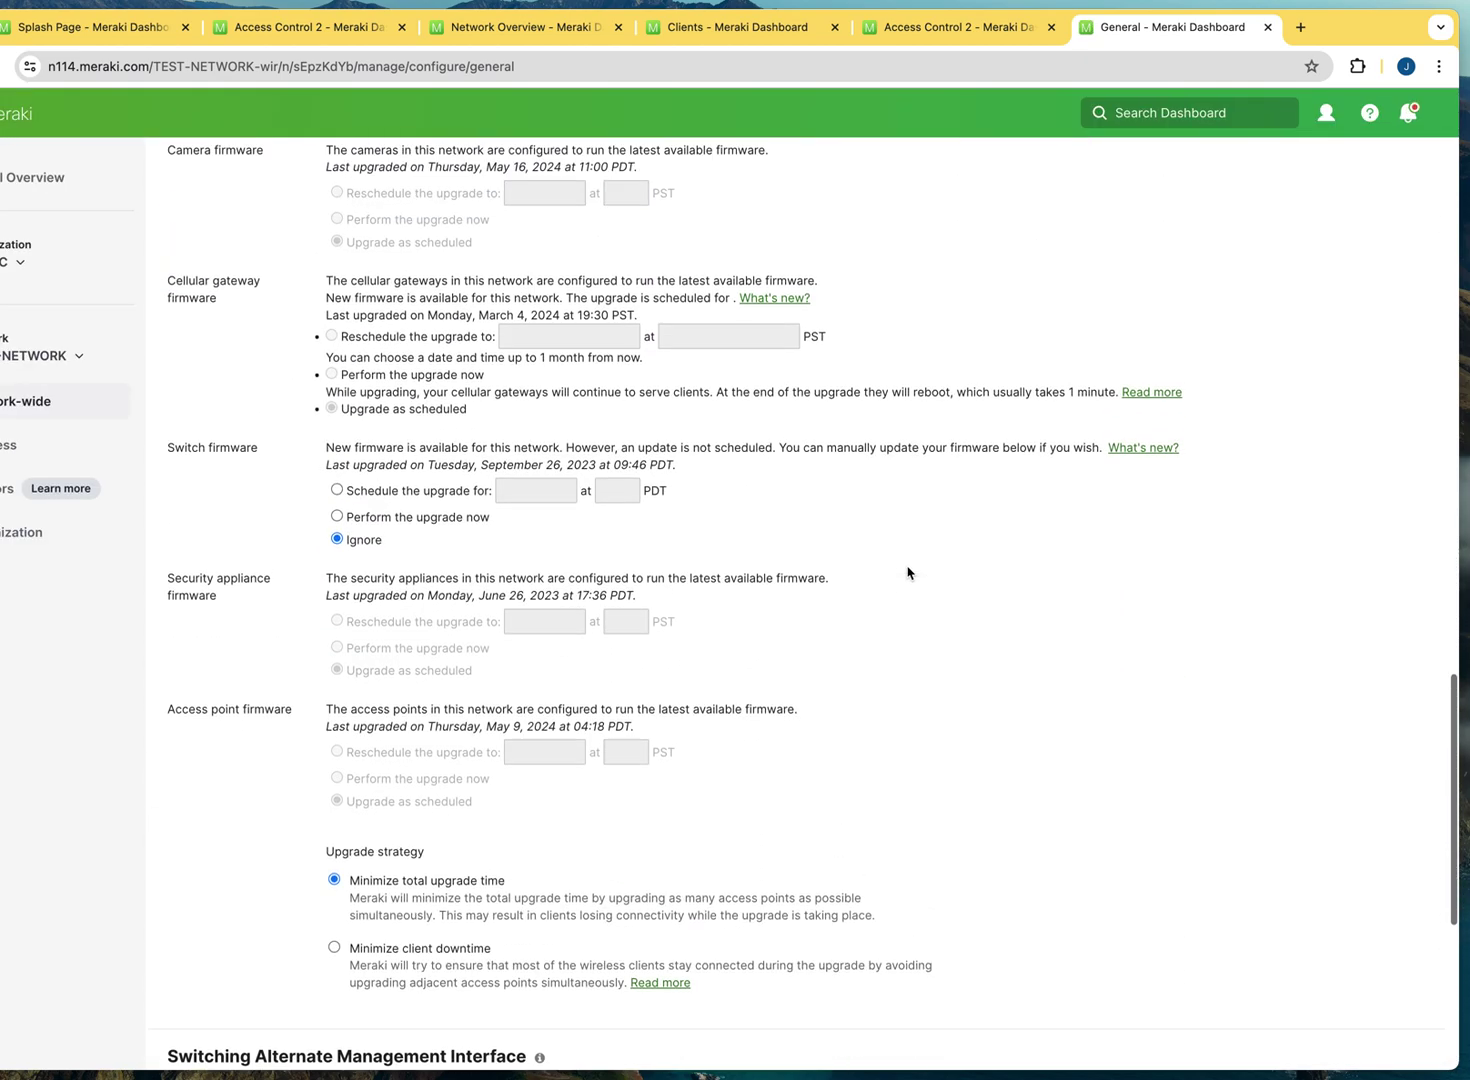
pyautogui.scroll(12, 907, 573)
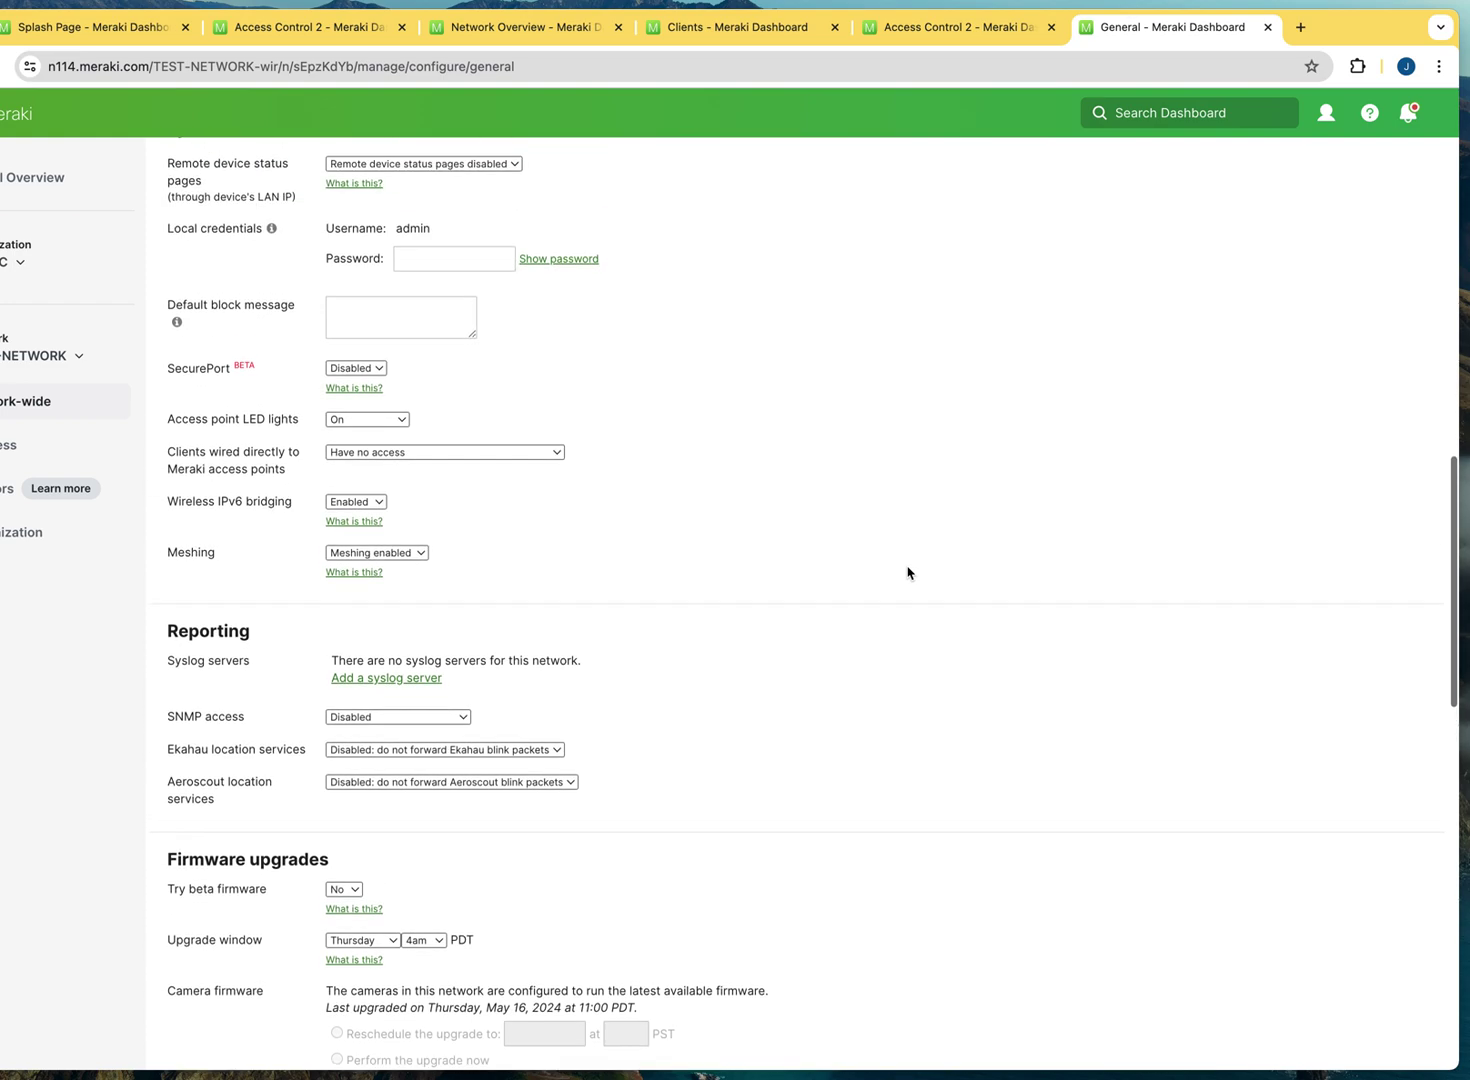
pyautogui.scroll(7, 907, 573)
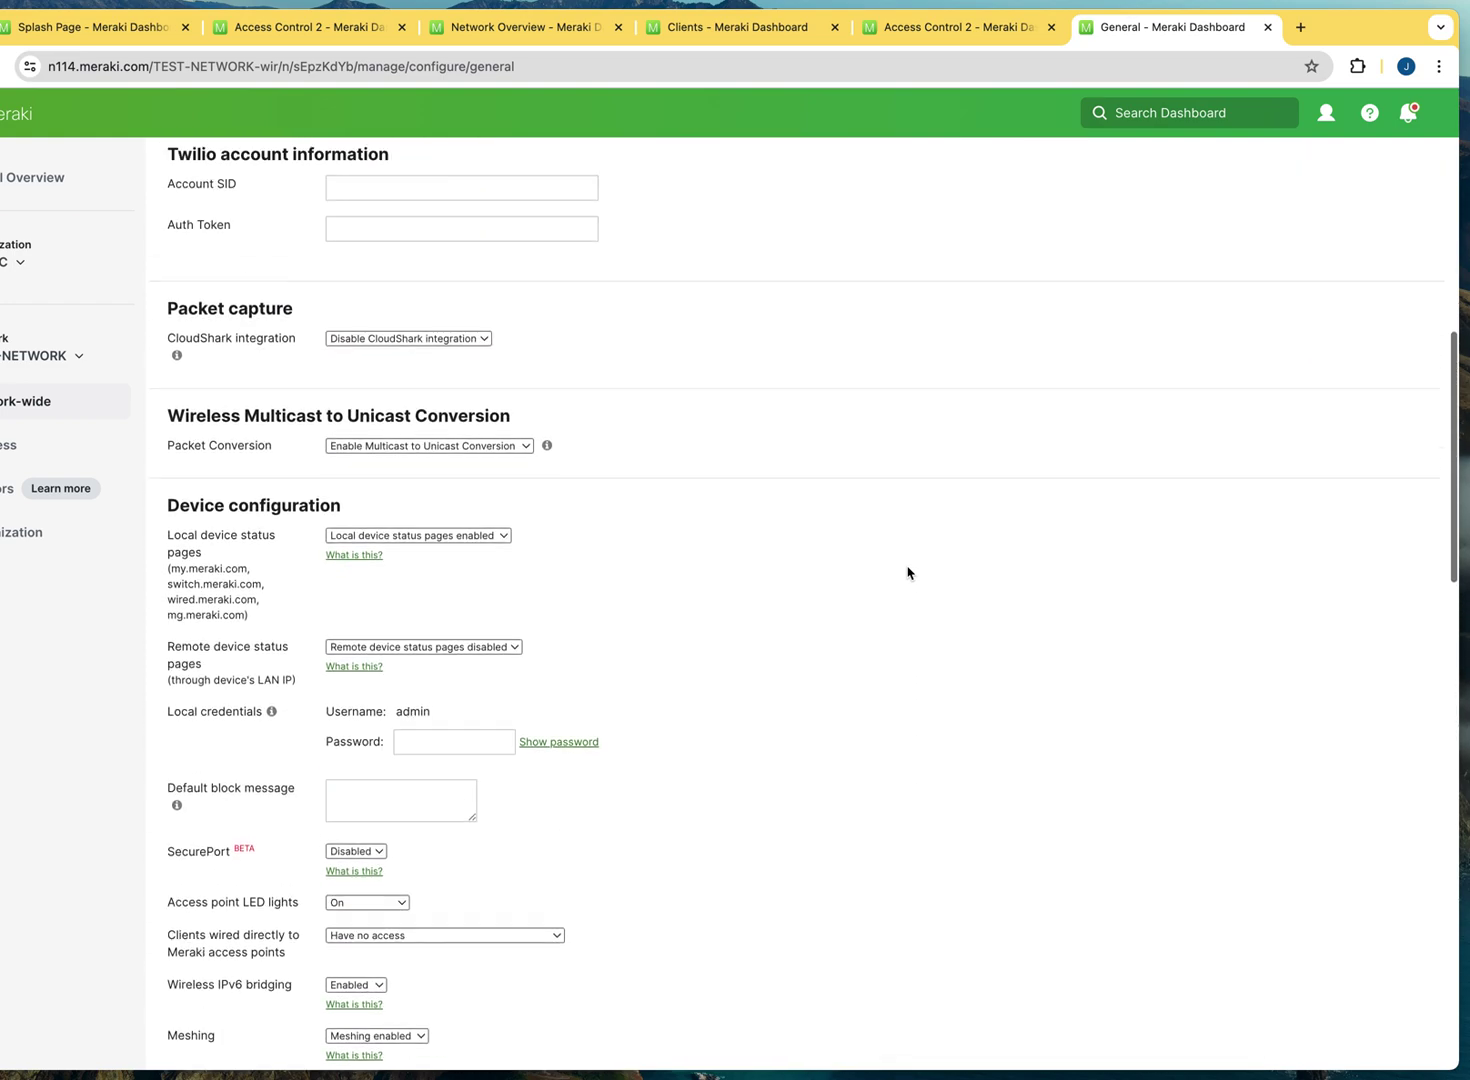
pyautogui.scroll(2, 907, 573)
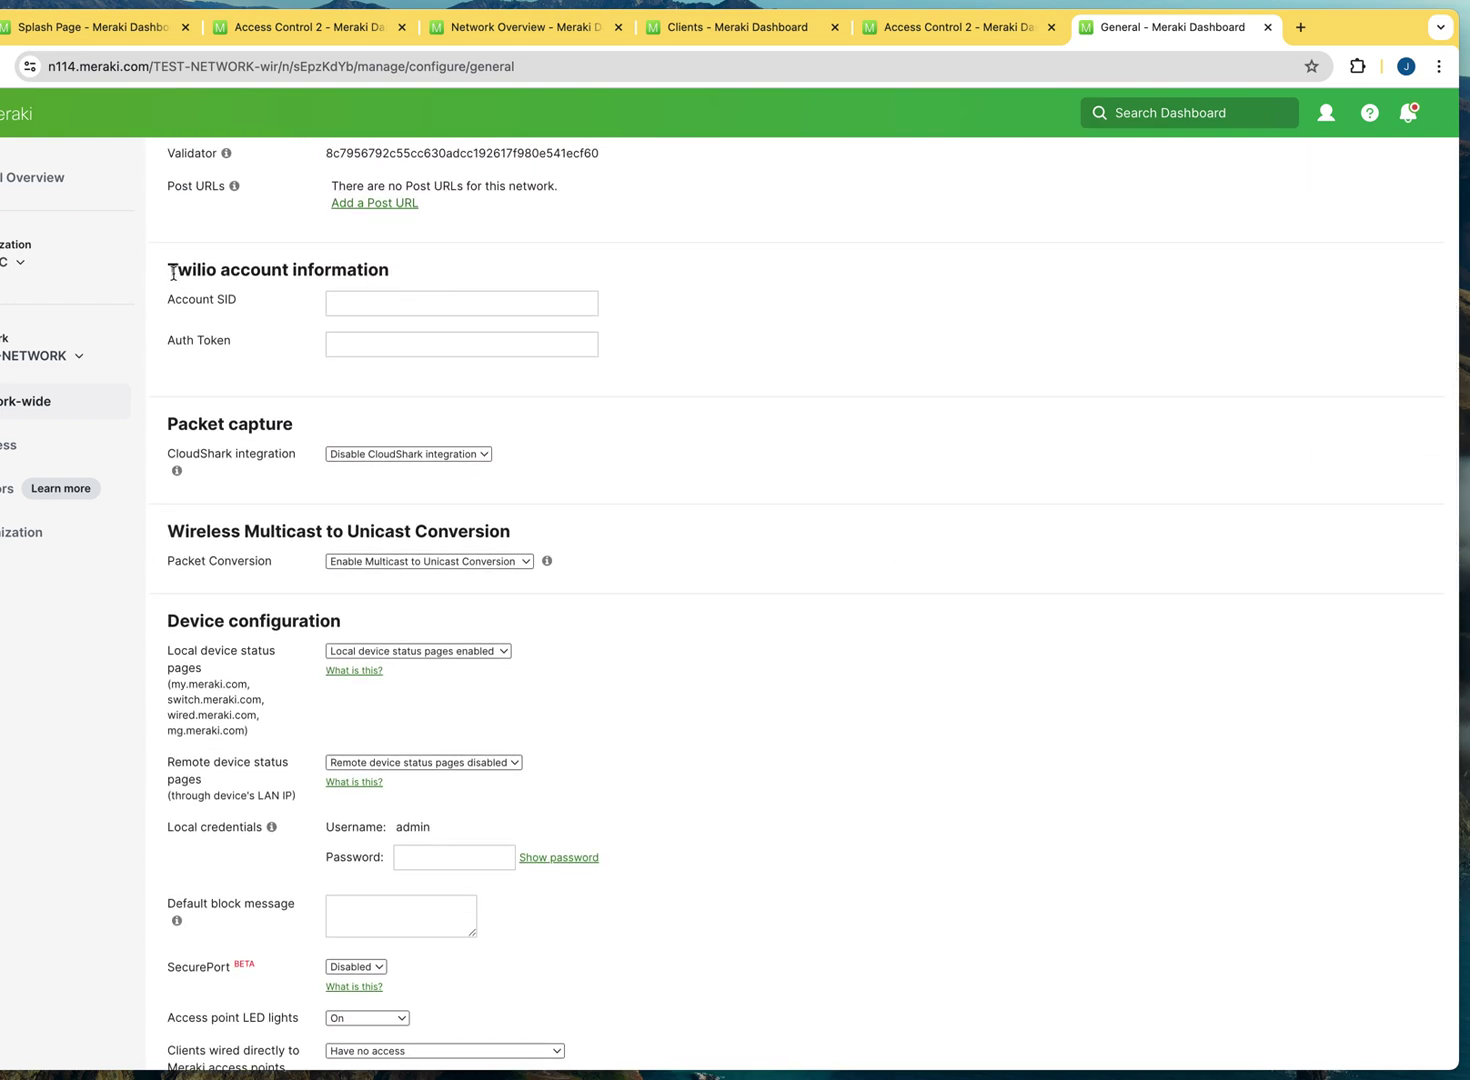
pyautogui.moveTo(173, 272); pyautogui.dragTo(398, 292)
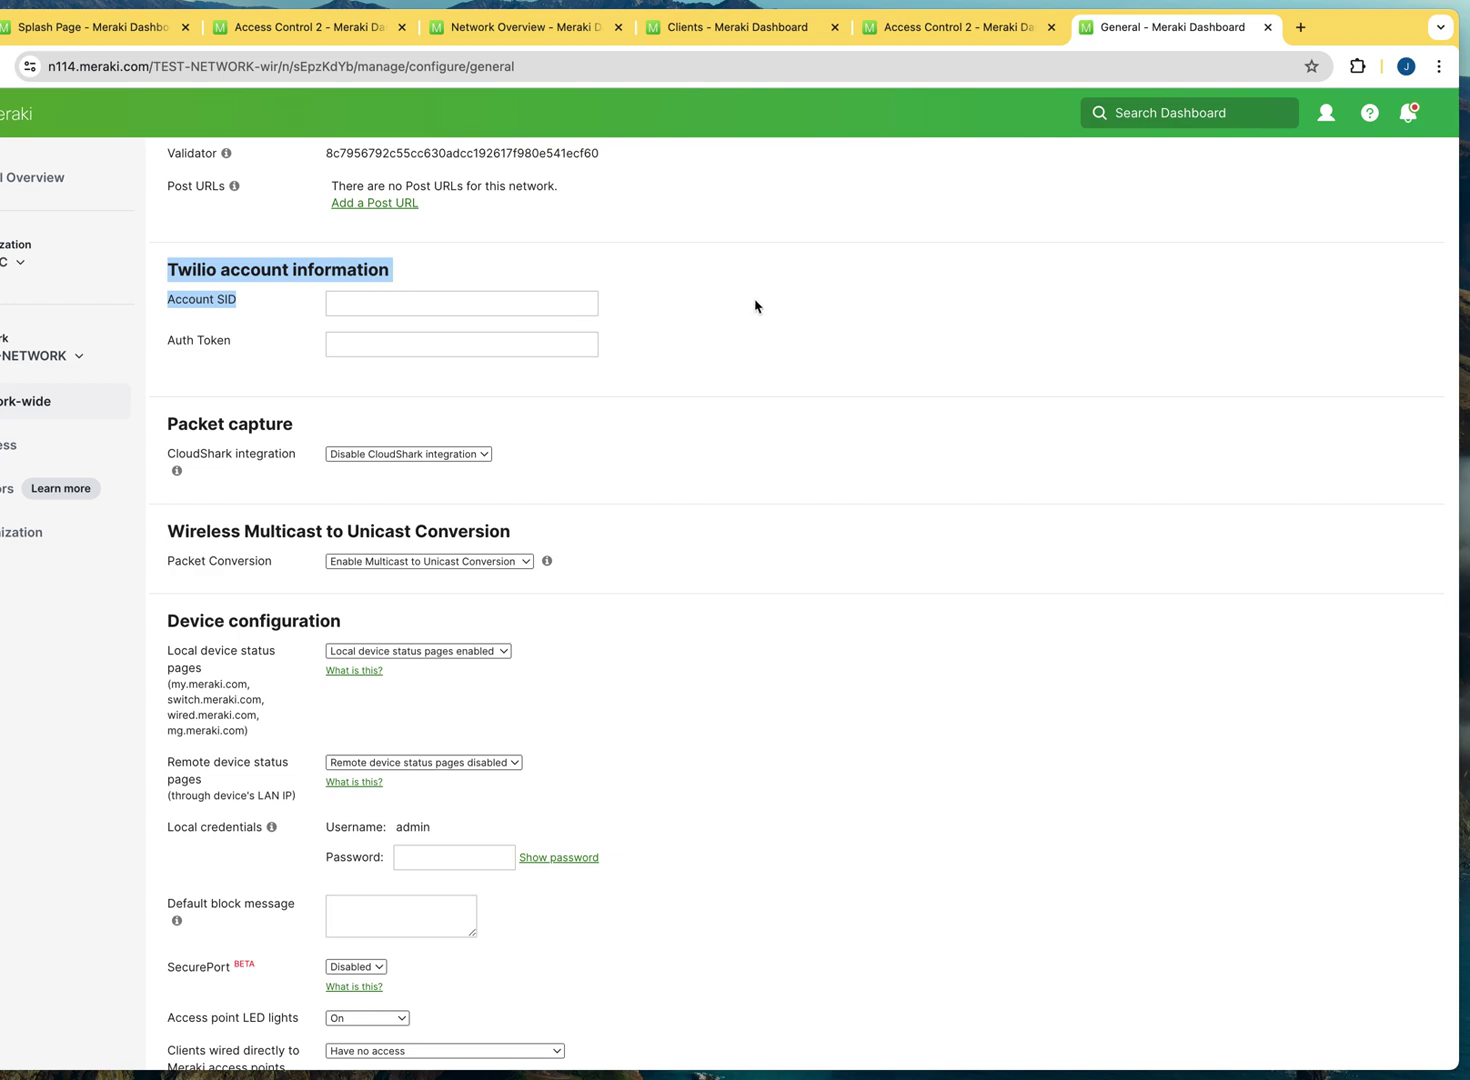
pyautogui.click(383, 310)
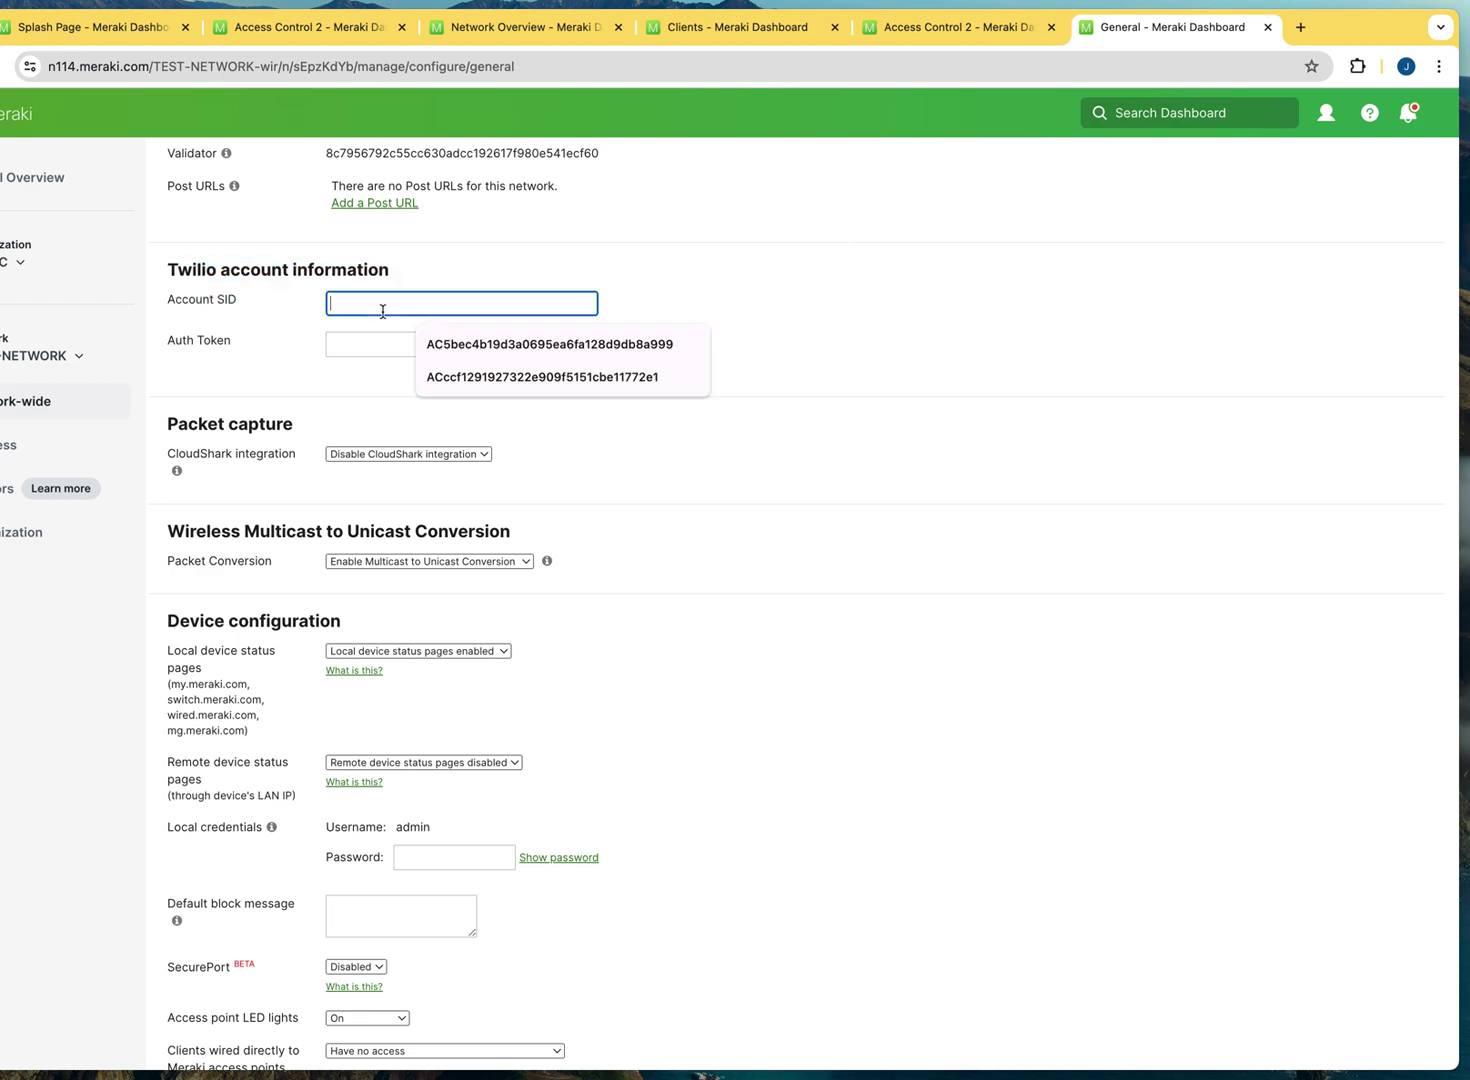
pyautogui.click(936, 326)
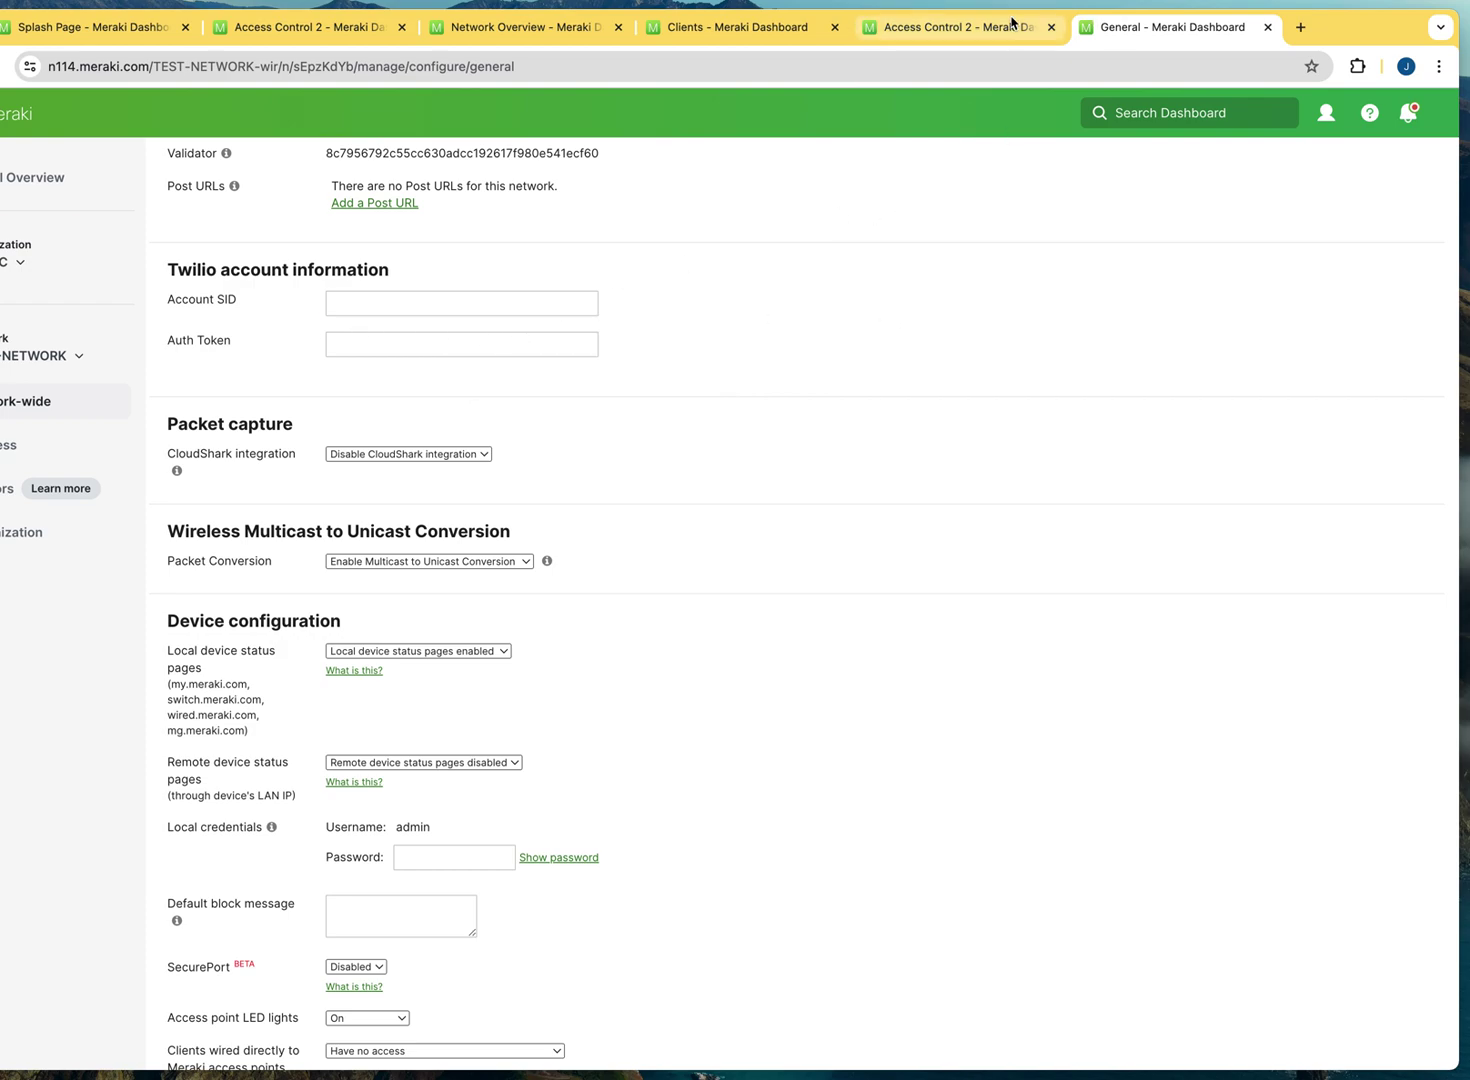
# Review SMS-Auth's splash and advanced splash settings, then save the access control changes.
pyautogui.click(958, 27)
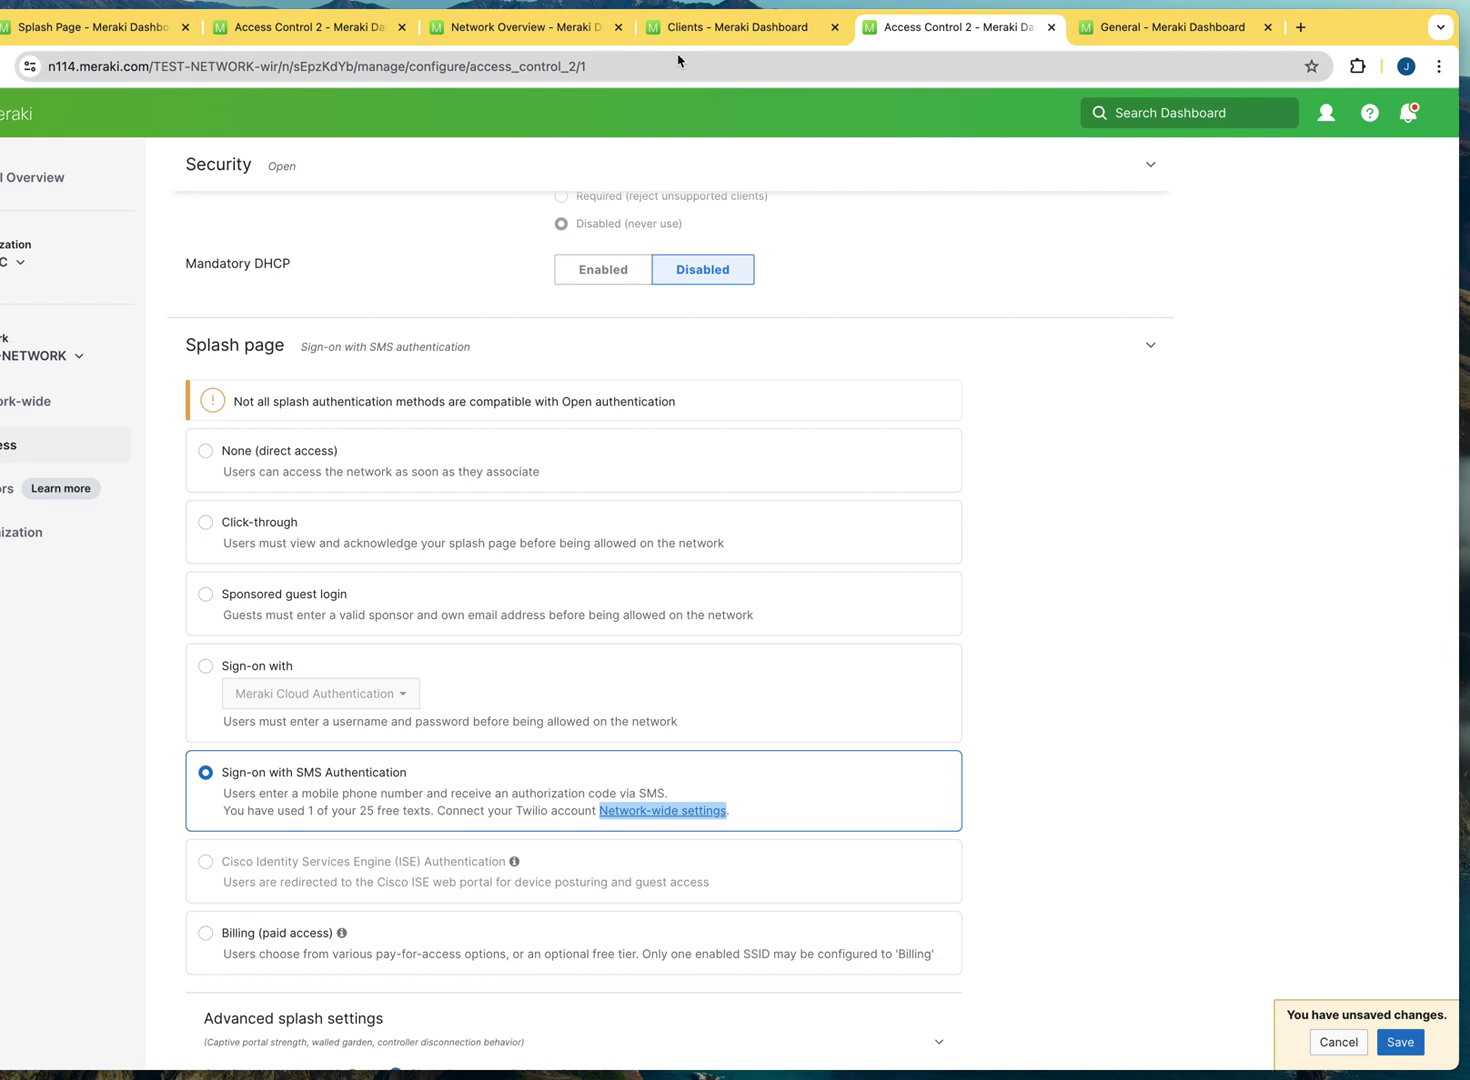
pyautogui.click(1170, 785)
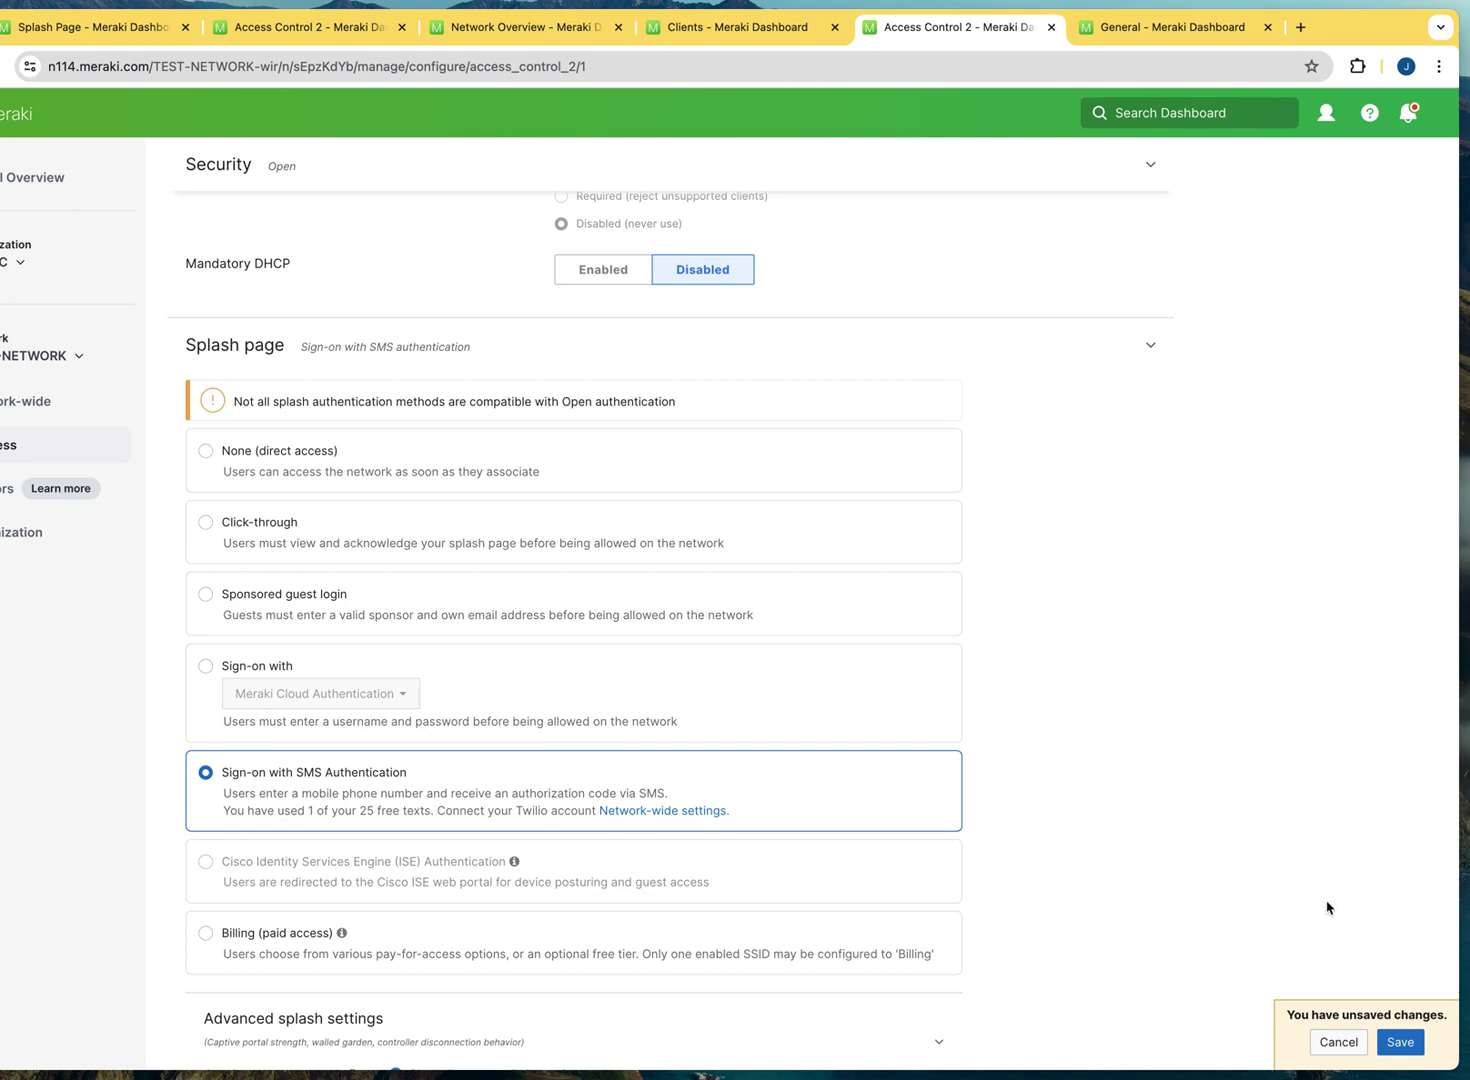
pyautogui.scroll(-3, 1220, 858)
pyautogui.scroll(-5, 1219, 858)
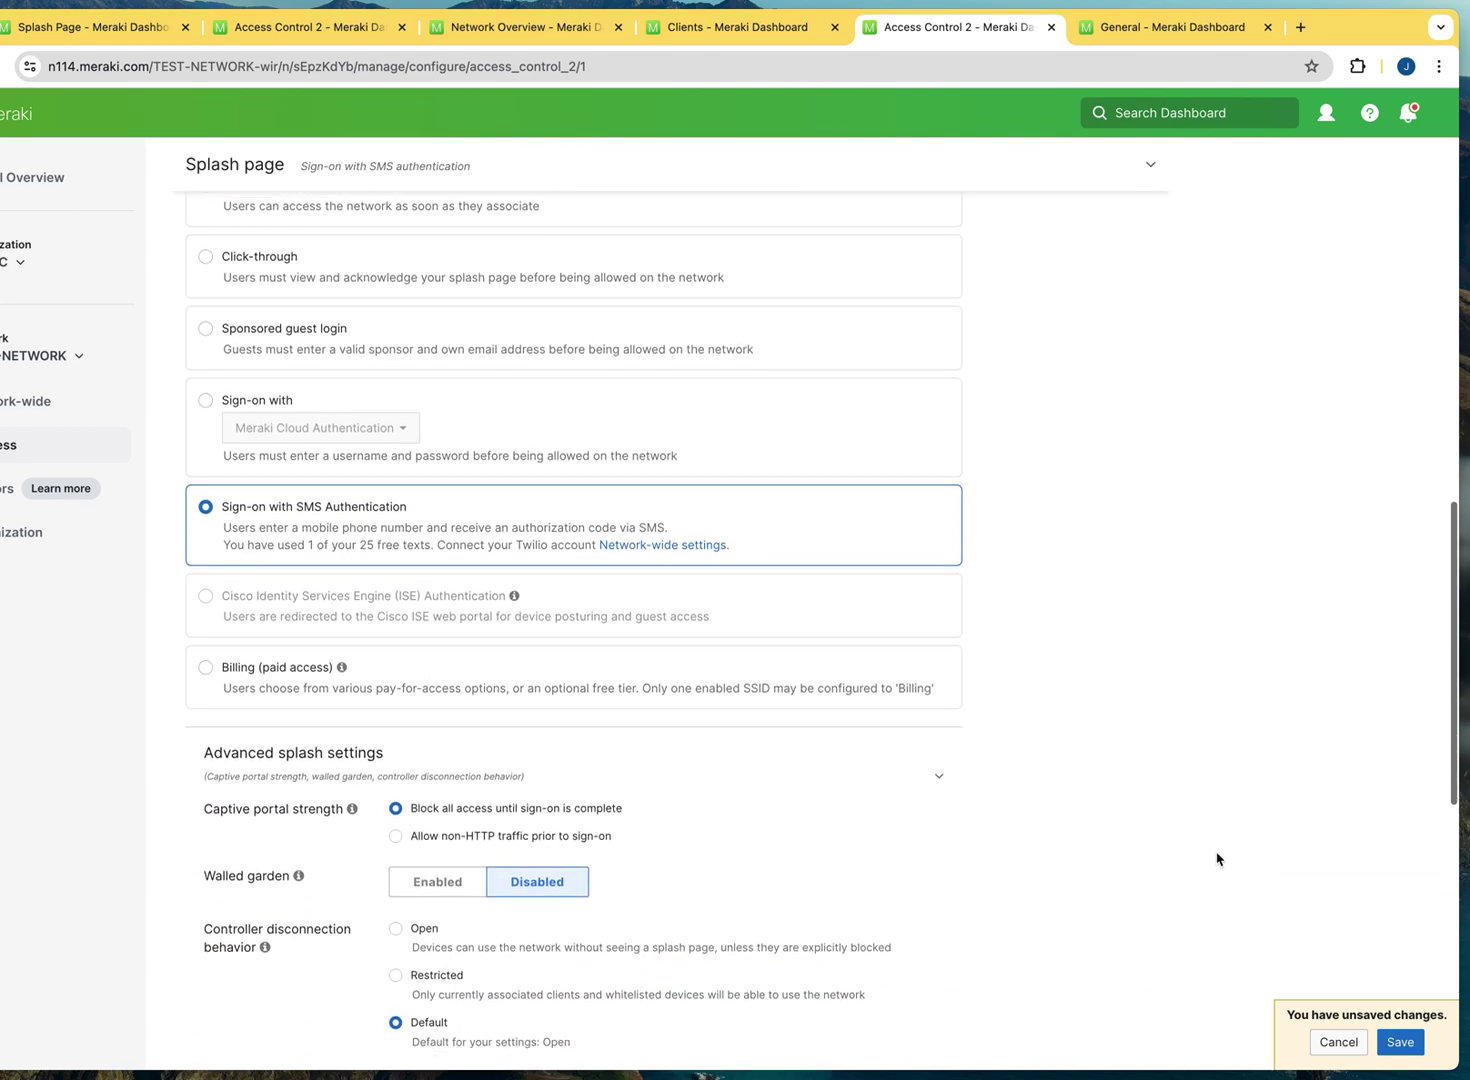
pyautogui.scroll(-1, 1218, 858)
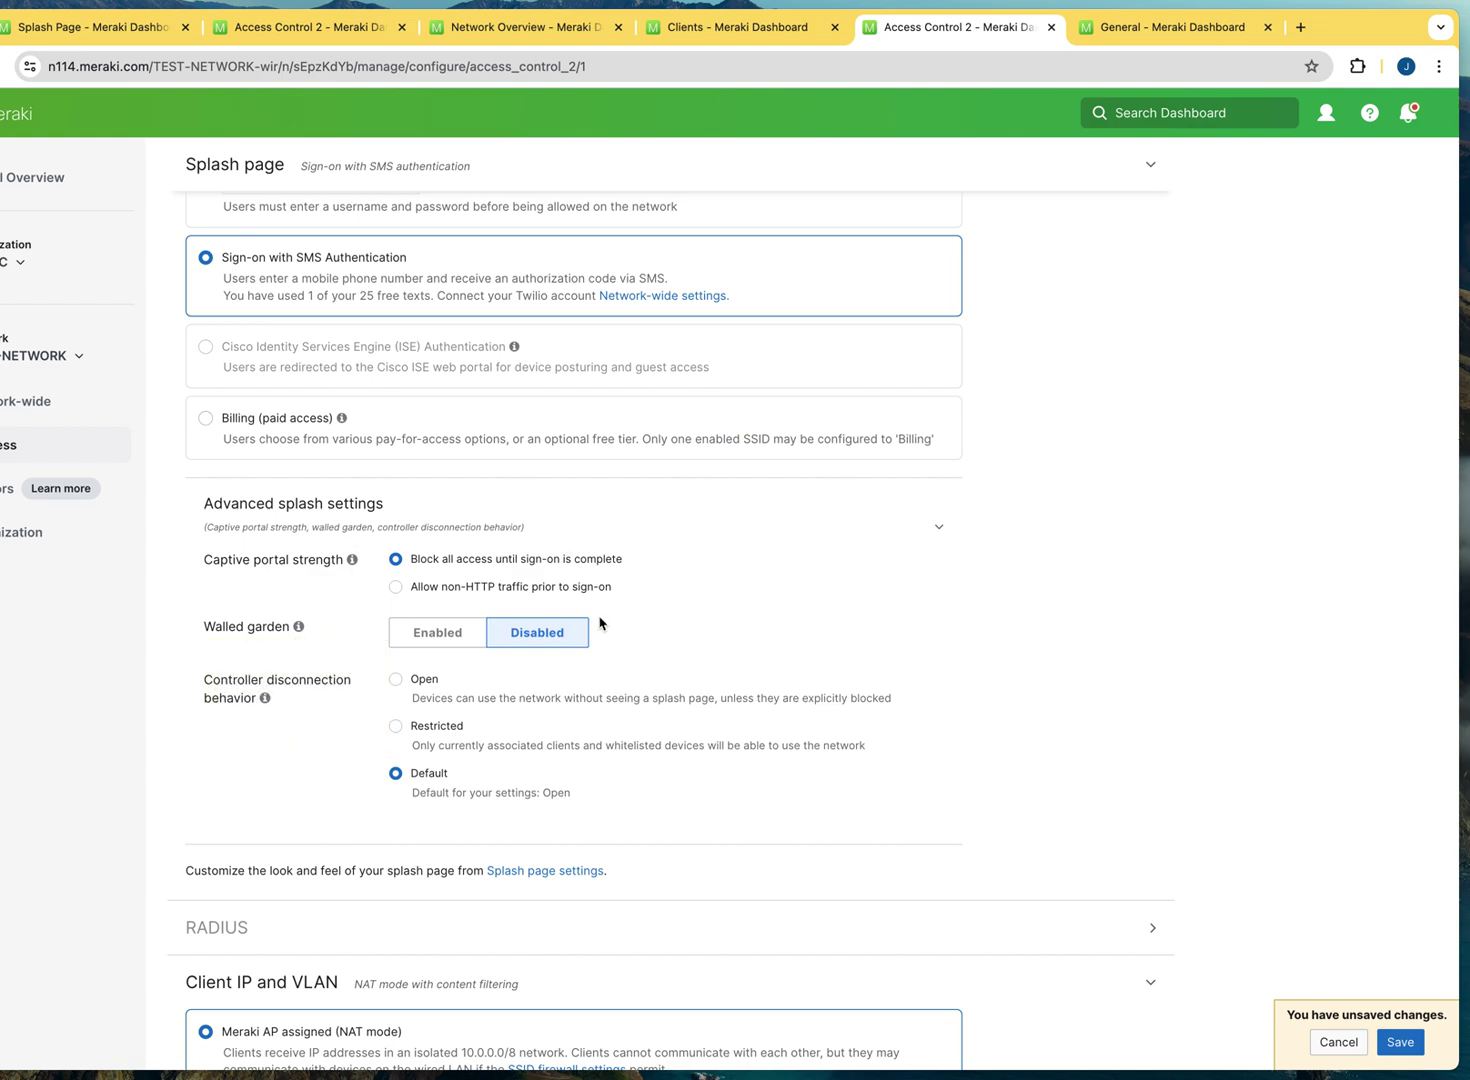
pyautogui.scroll(-1, 1044, 727)
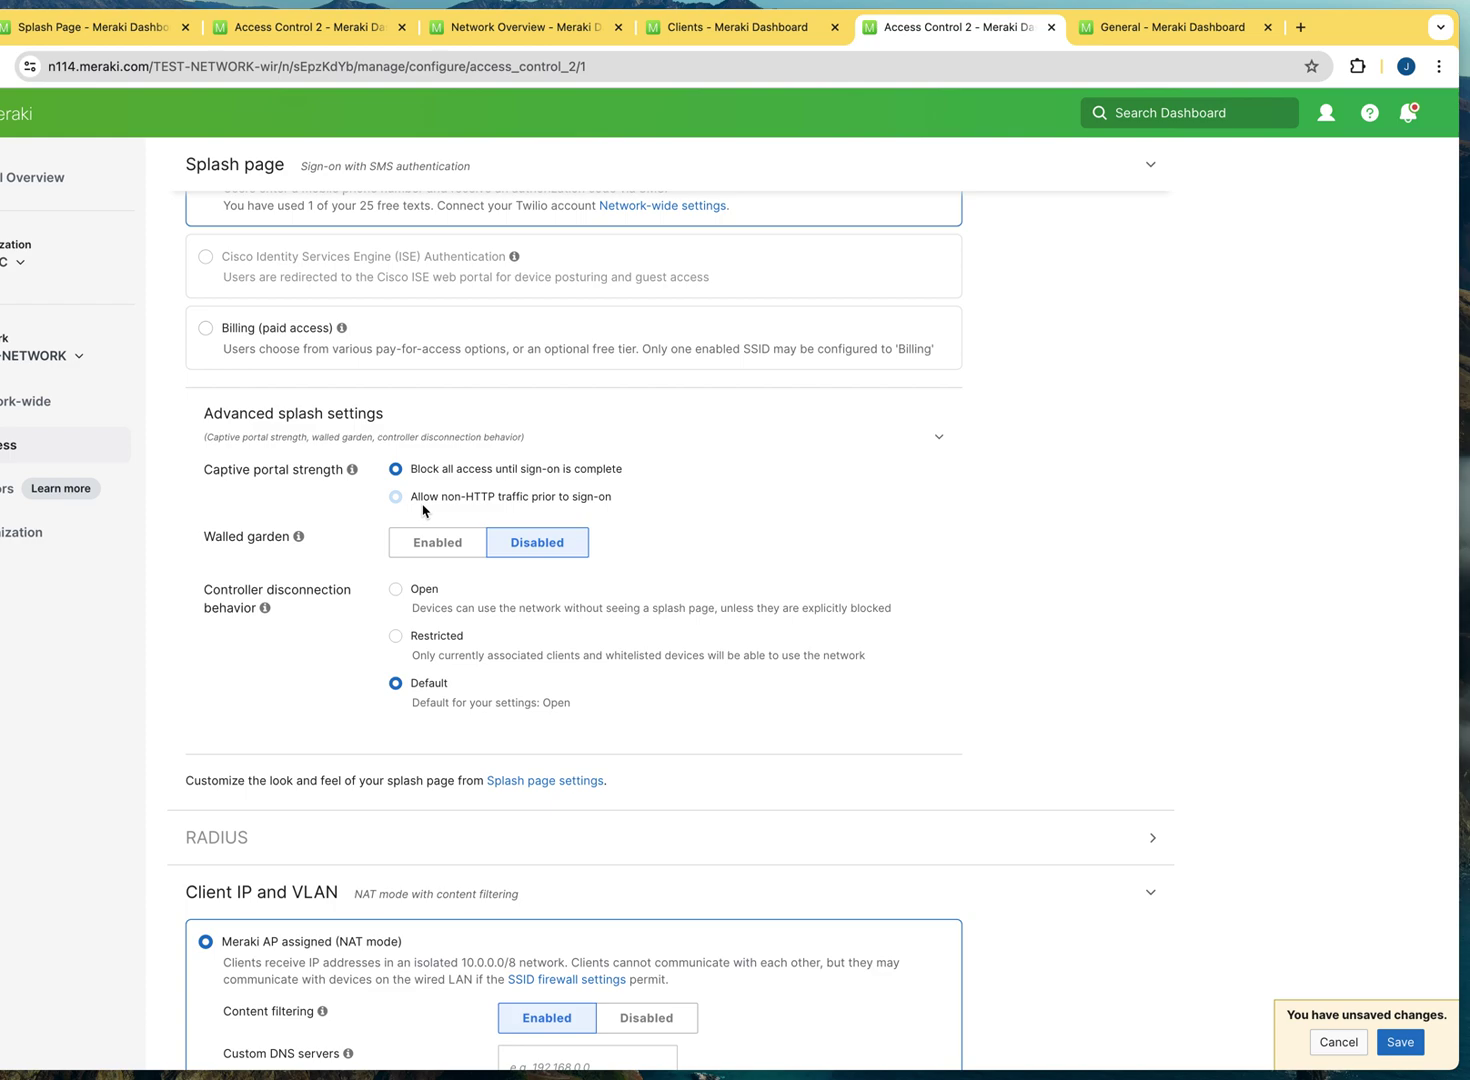
pyautogui.scroll(-1, 801, 562)
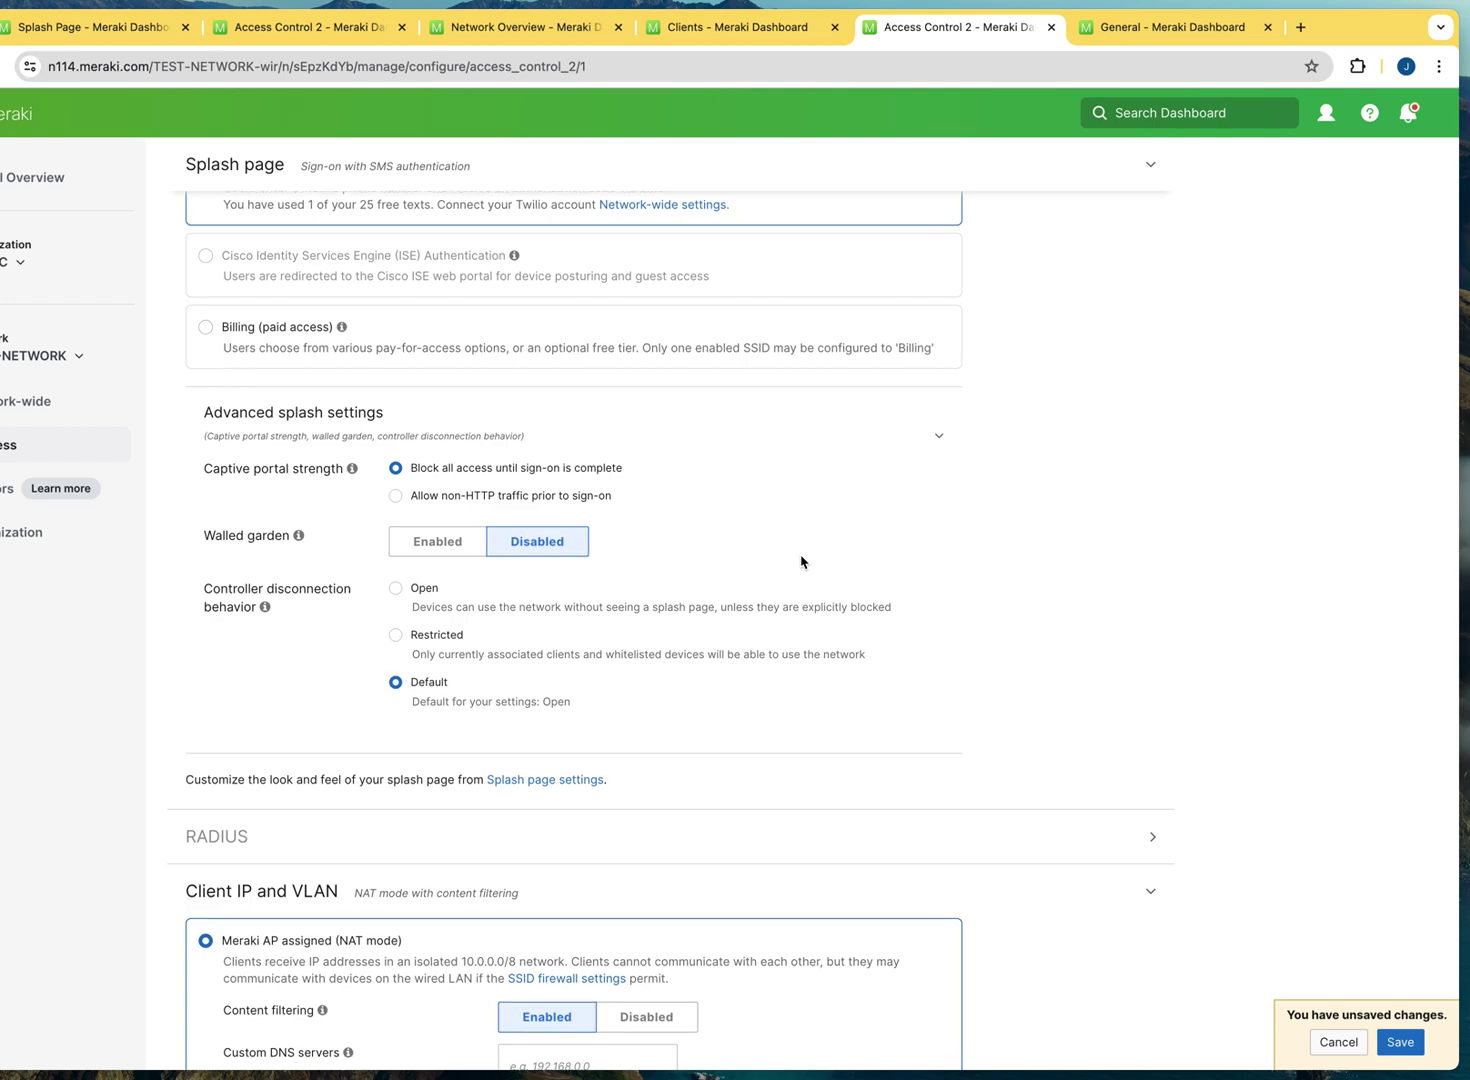
pyautogui.scroll(1, 801, 562)
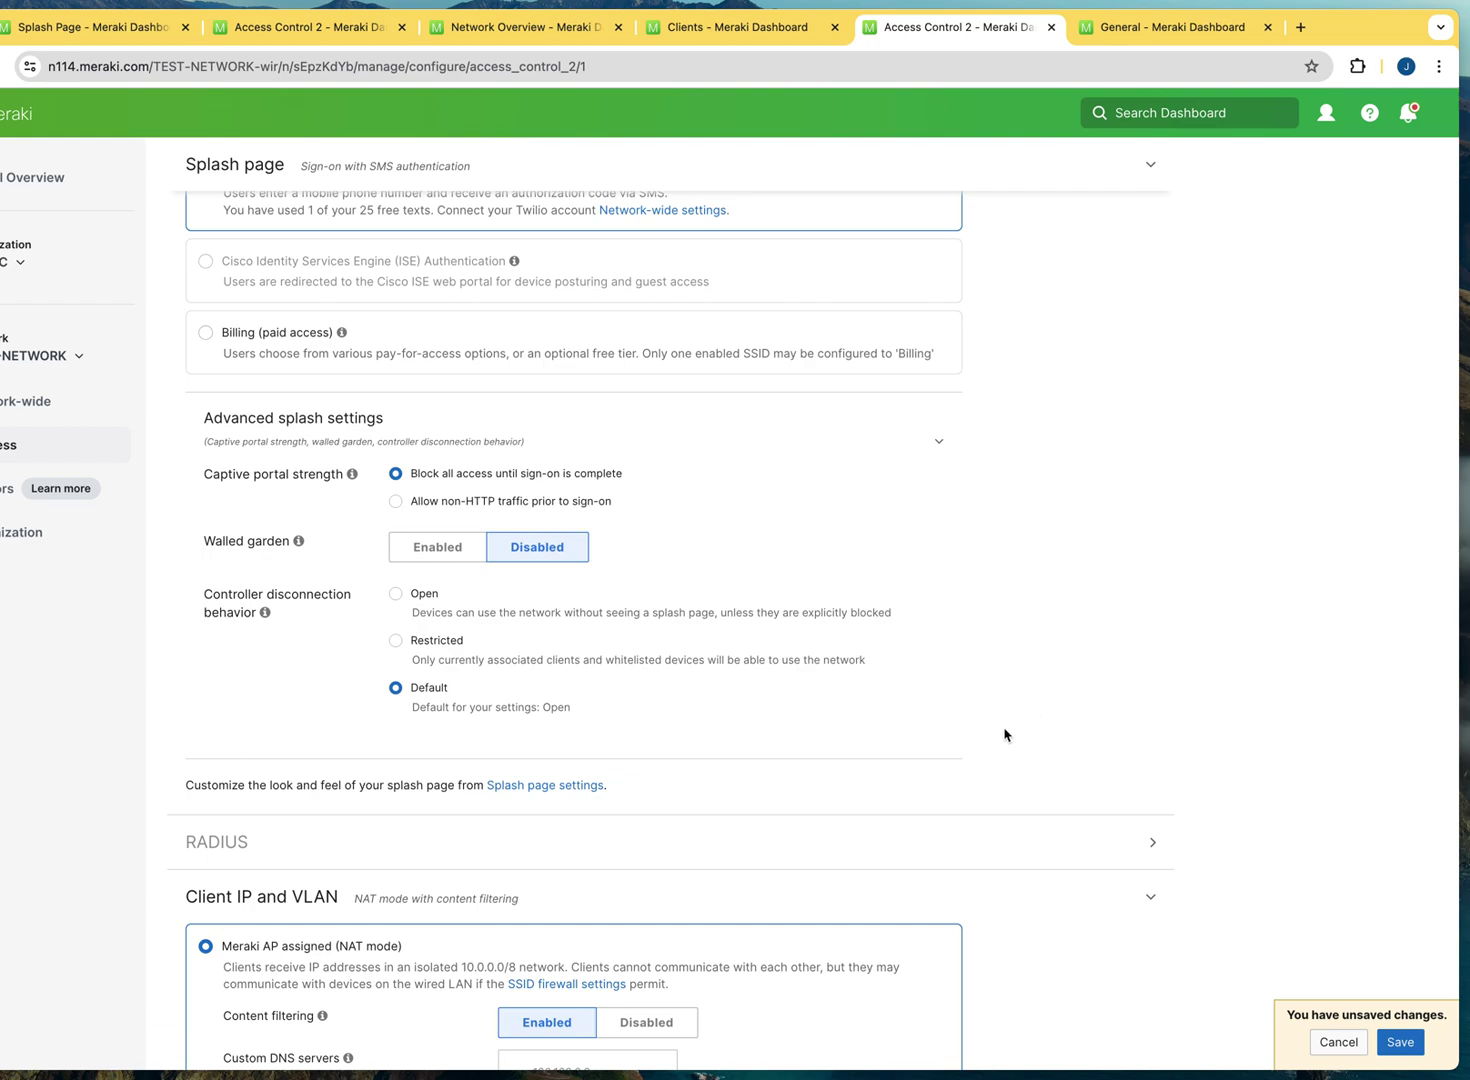
pyautogui.scroll(2, 1004, 735)
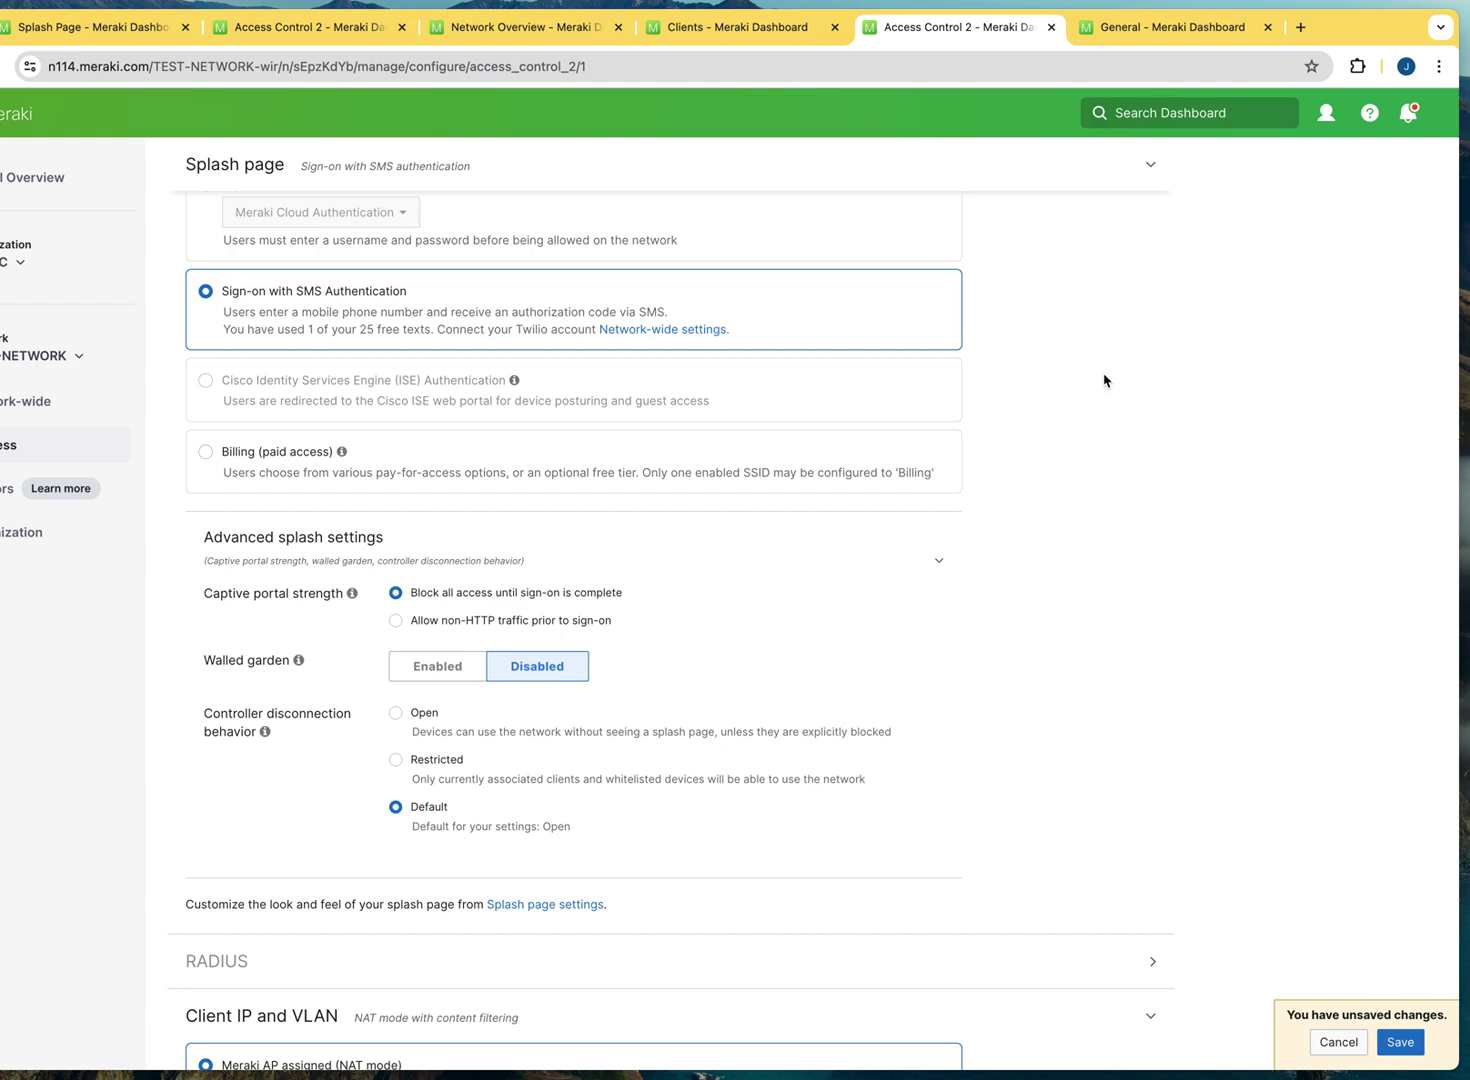
pyautogui.click(1400, 1042)
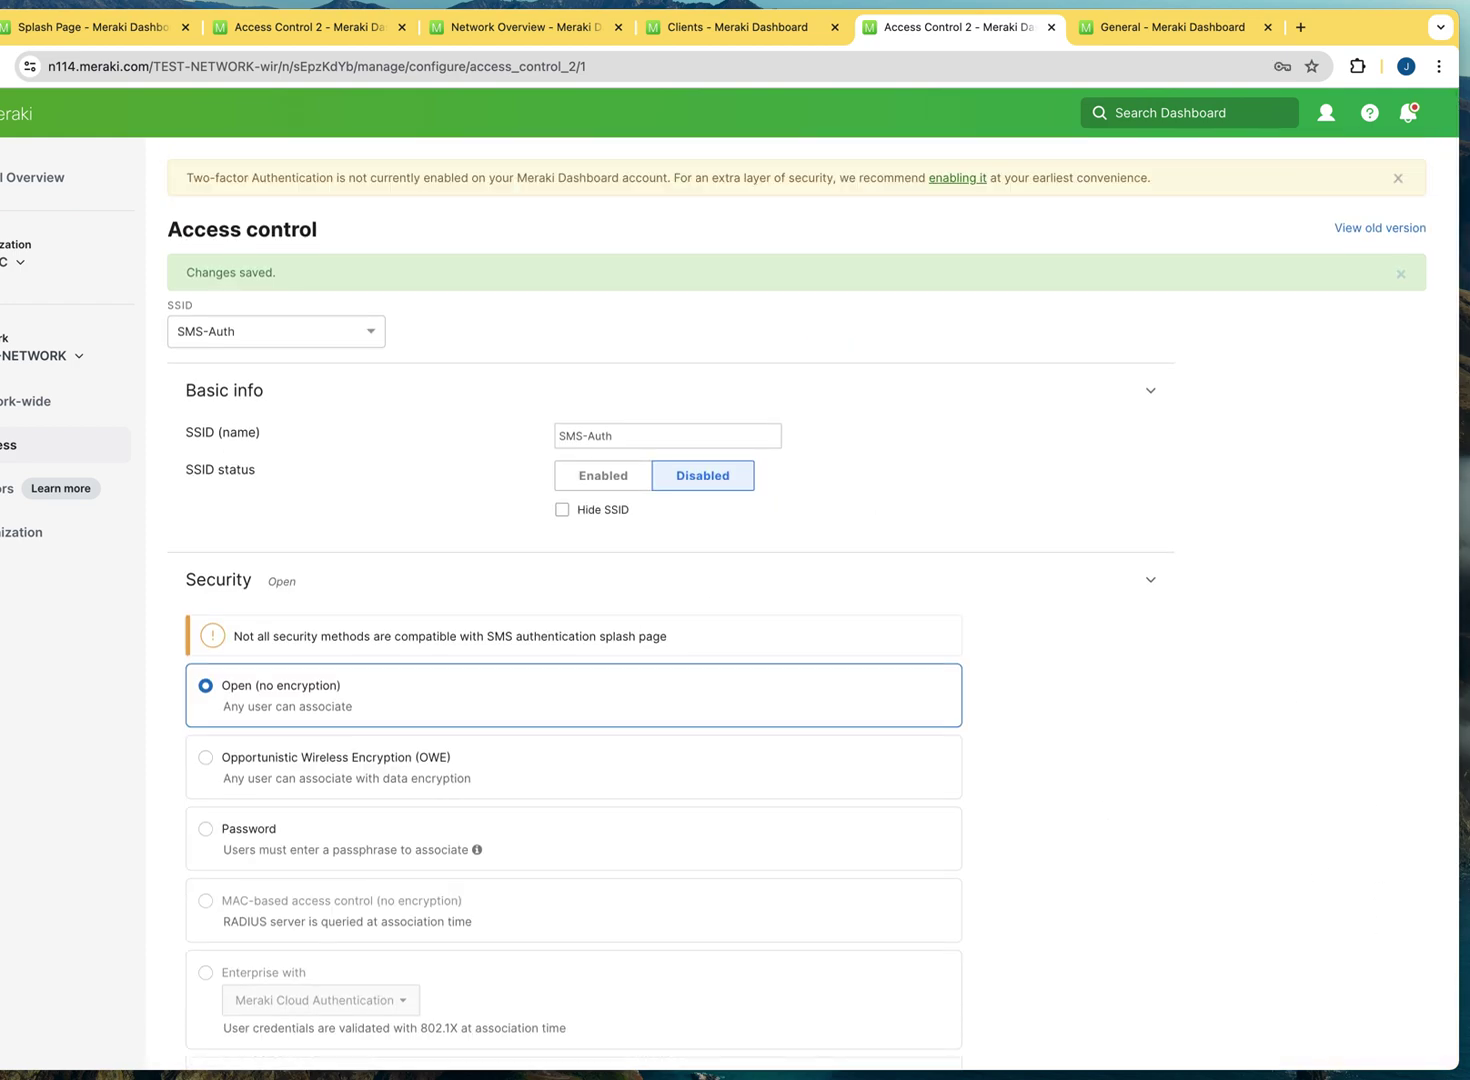
# Go to Wireless > Splash page and confirm SMS-Auth is the selected SSID.
pyautogui.moveTo(22, 451)
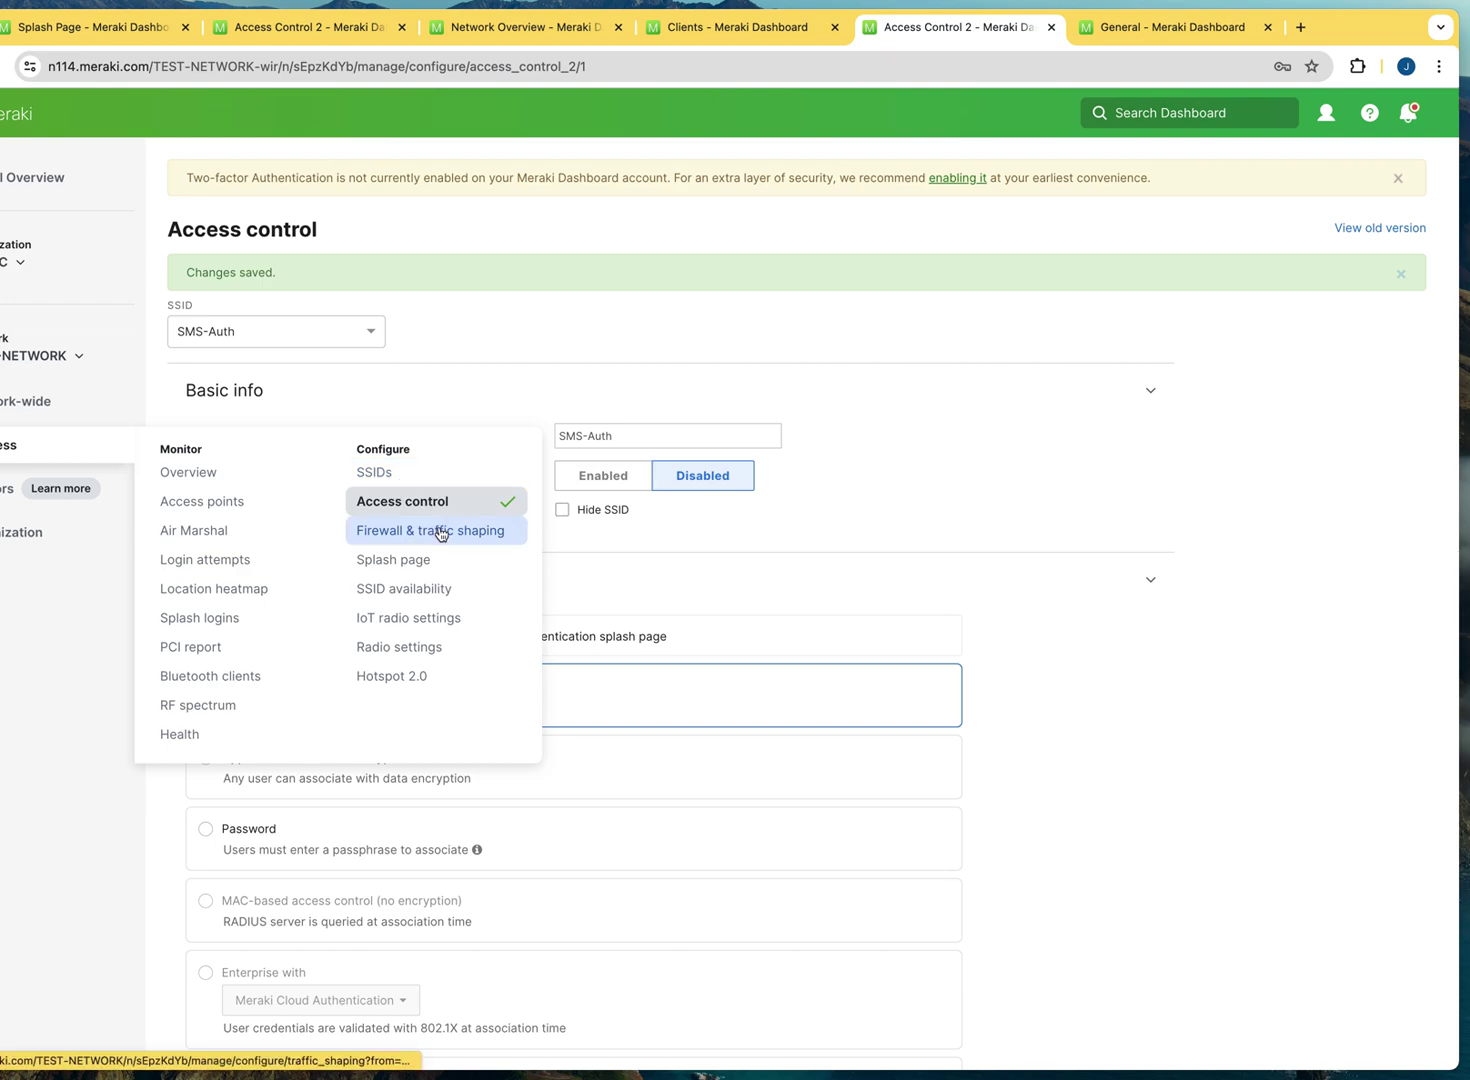
pyautogui.click(423, 569)
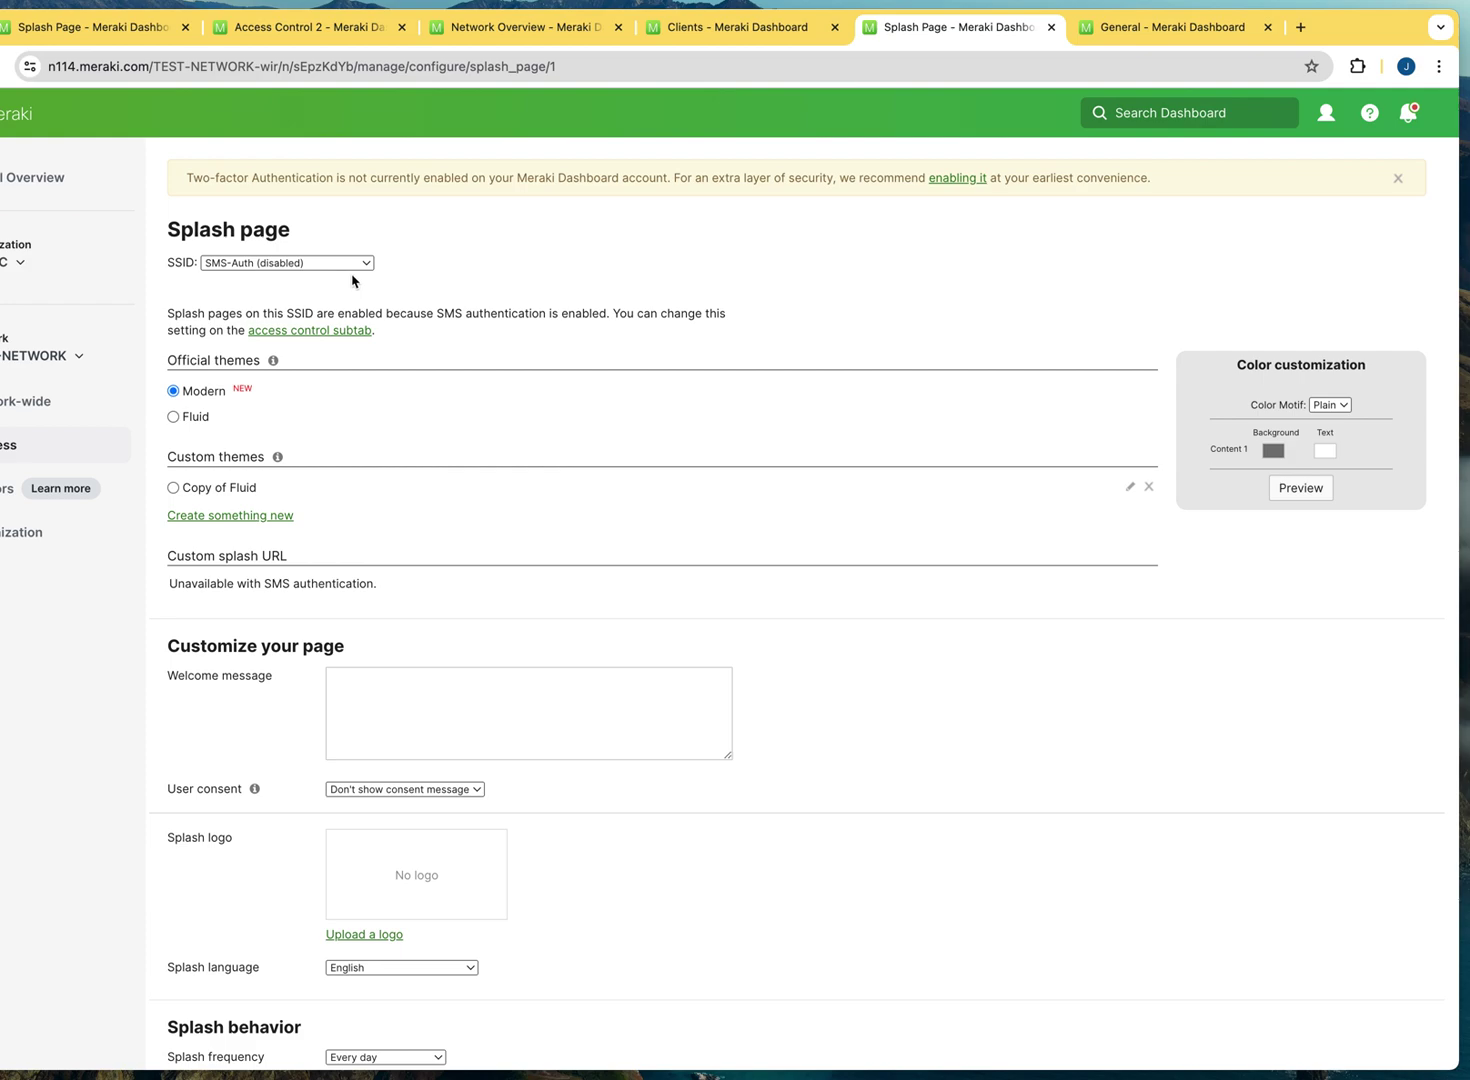
pyautogui.moveTo(168, 229); pyautogui.dragTo(328, 232)
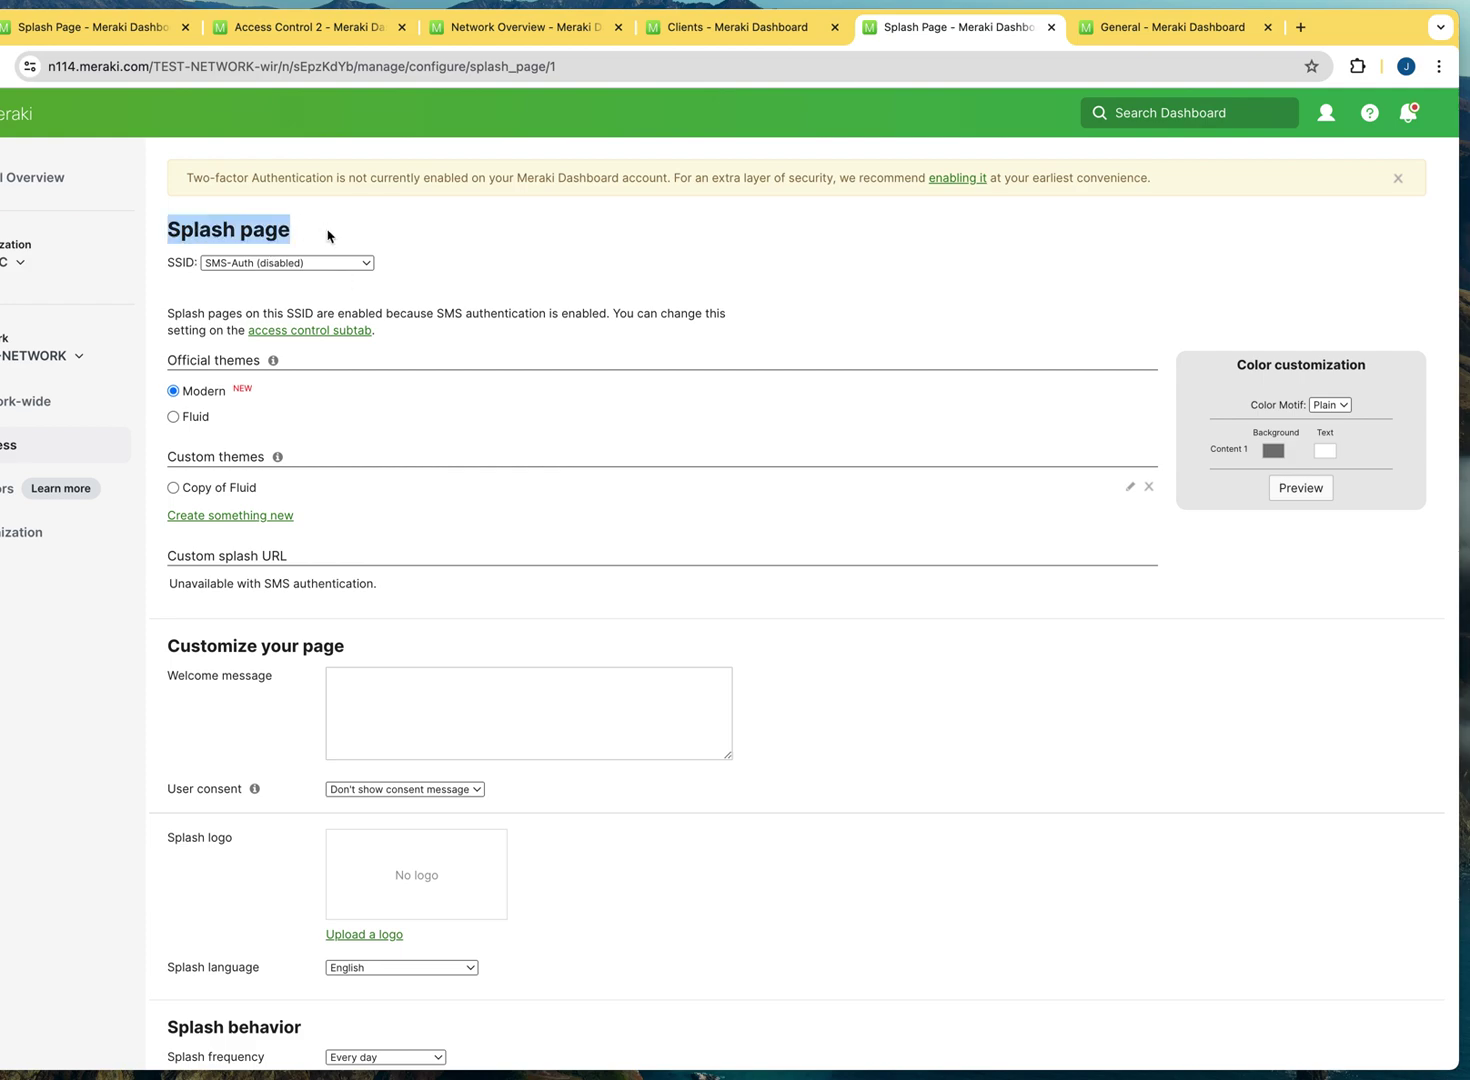
pyautogui.click(472, 256)
pyautogui.click(365, 268)
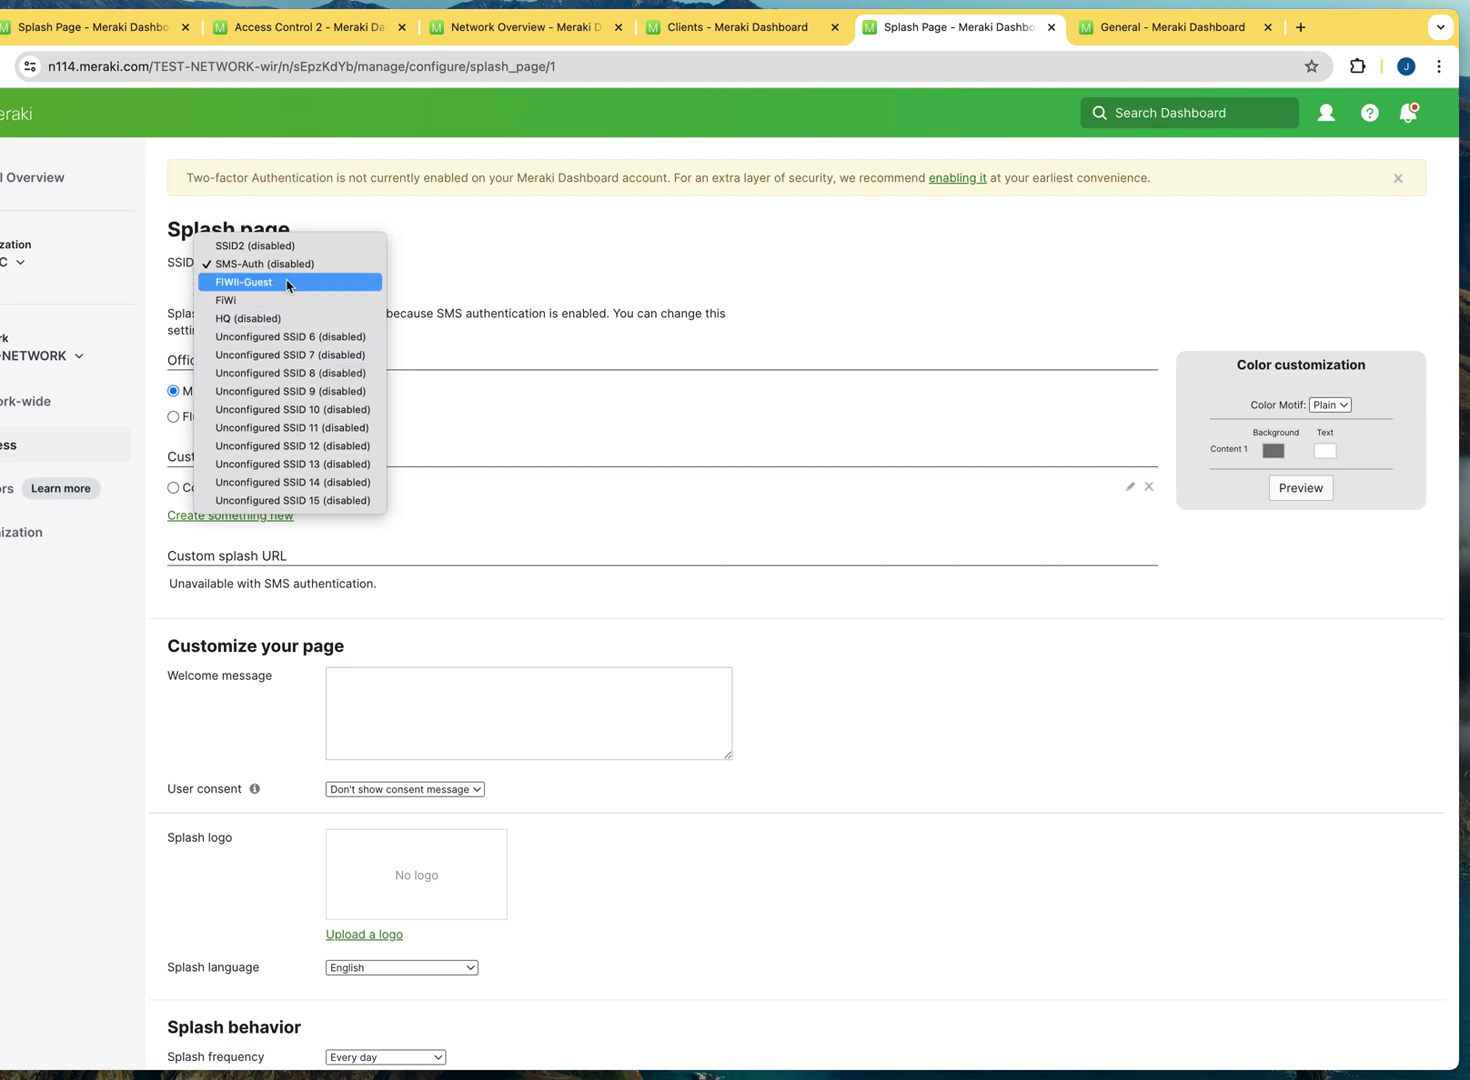
pyautogui.click(588, 266)
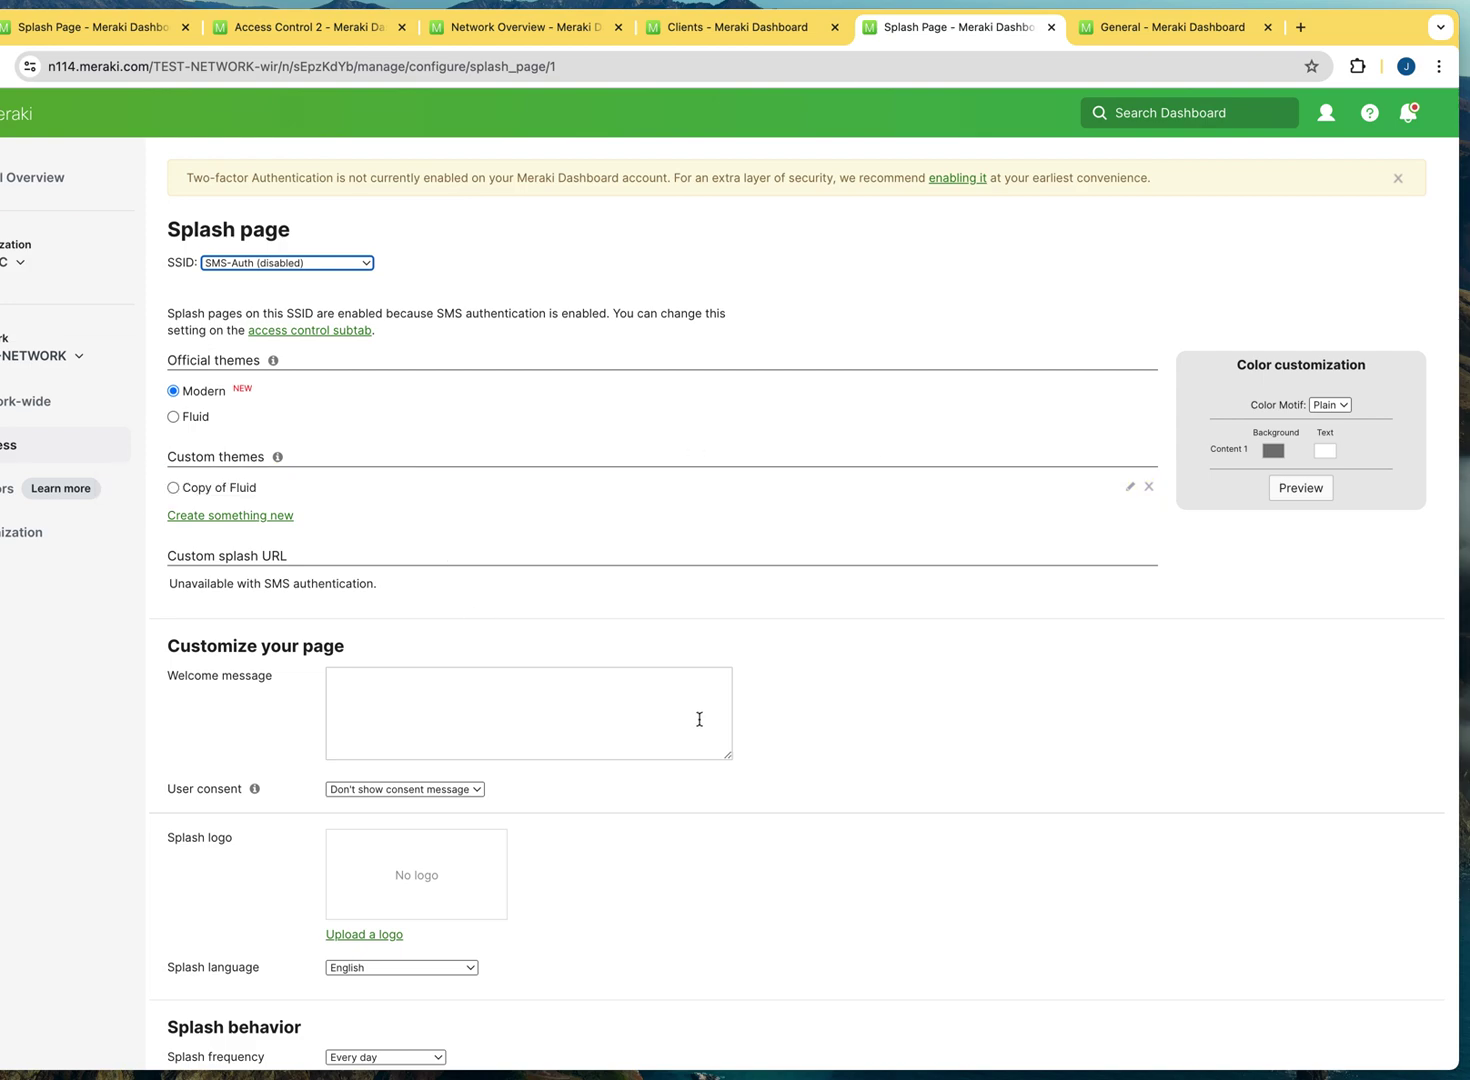
# Enter the welcome message 'Welcome, this network is being monitored.'.
pyautogui.click(462, 735)
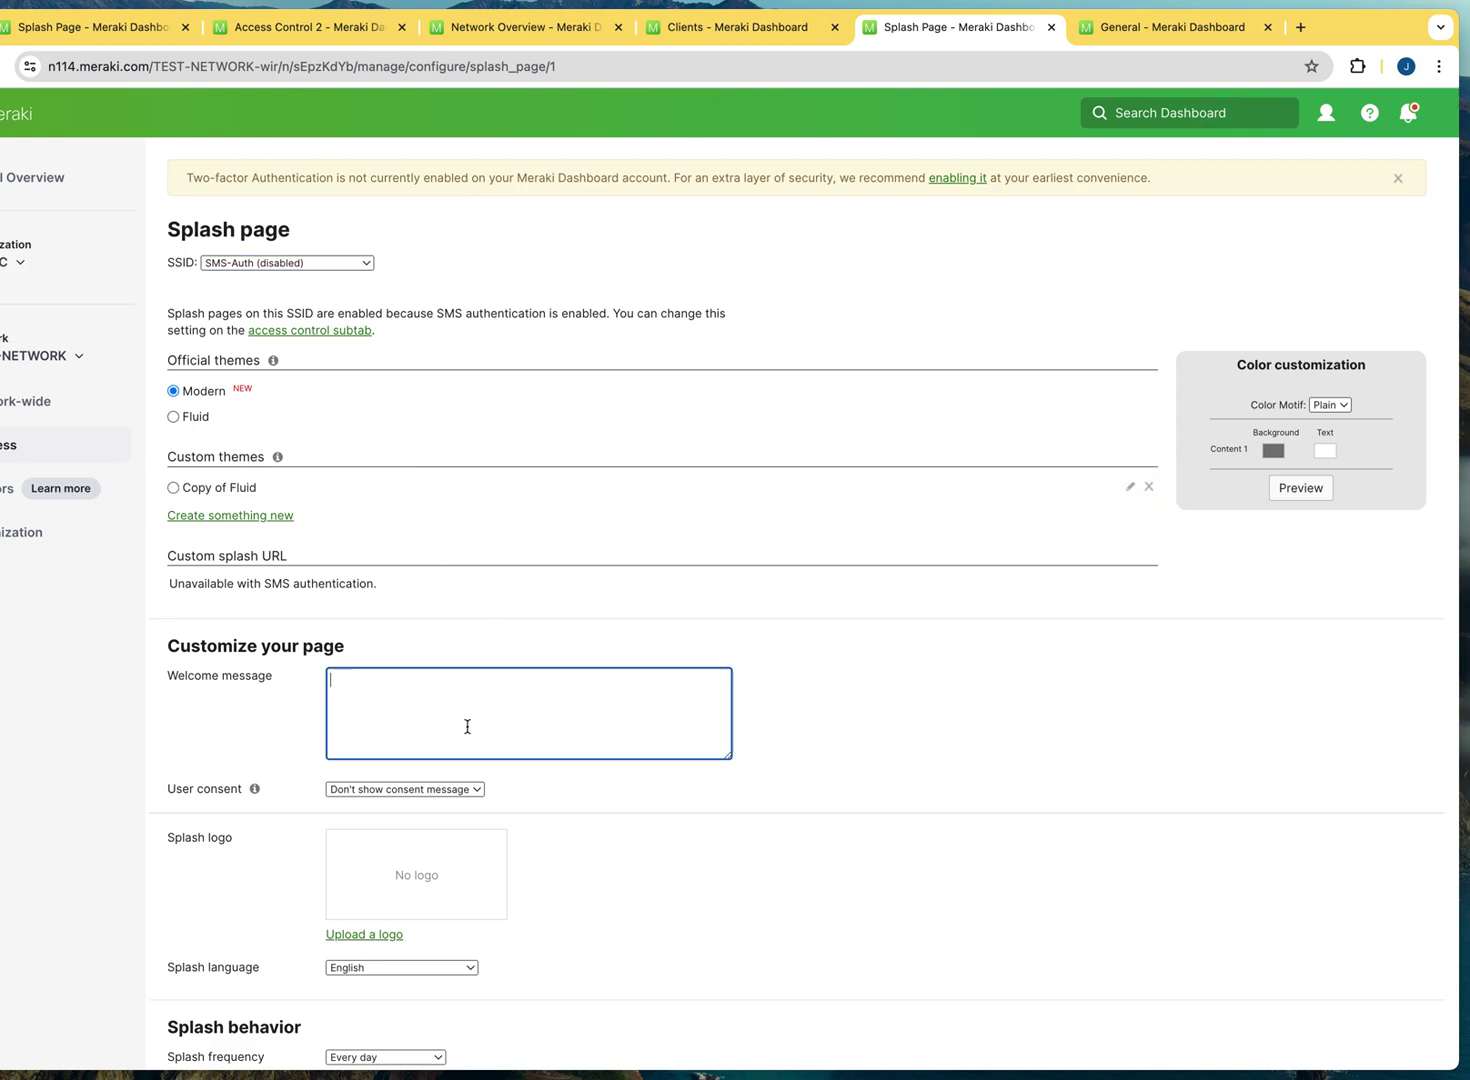
pyautogui.write('Welcome')
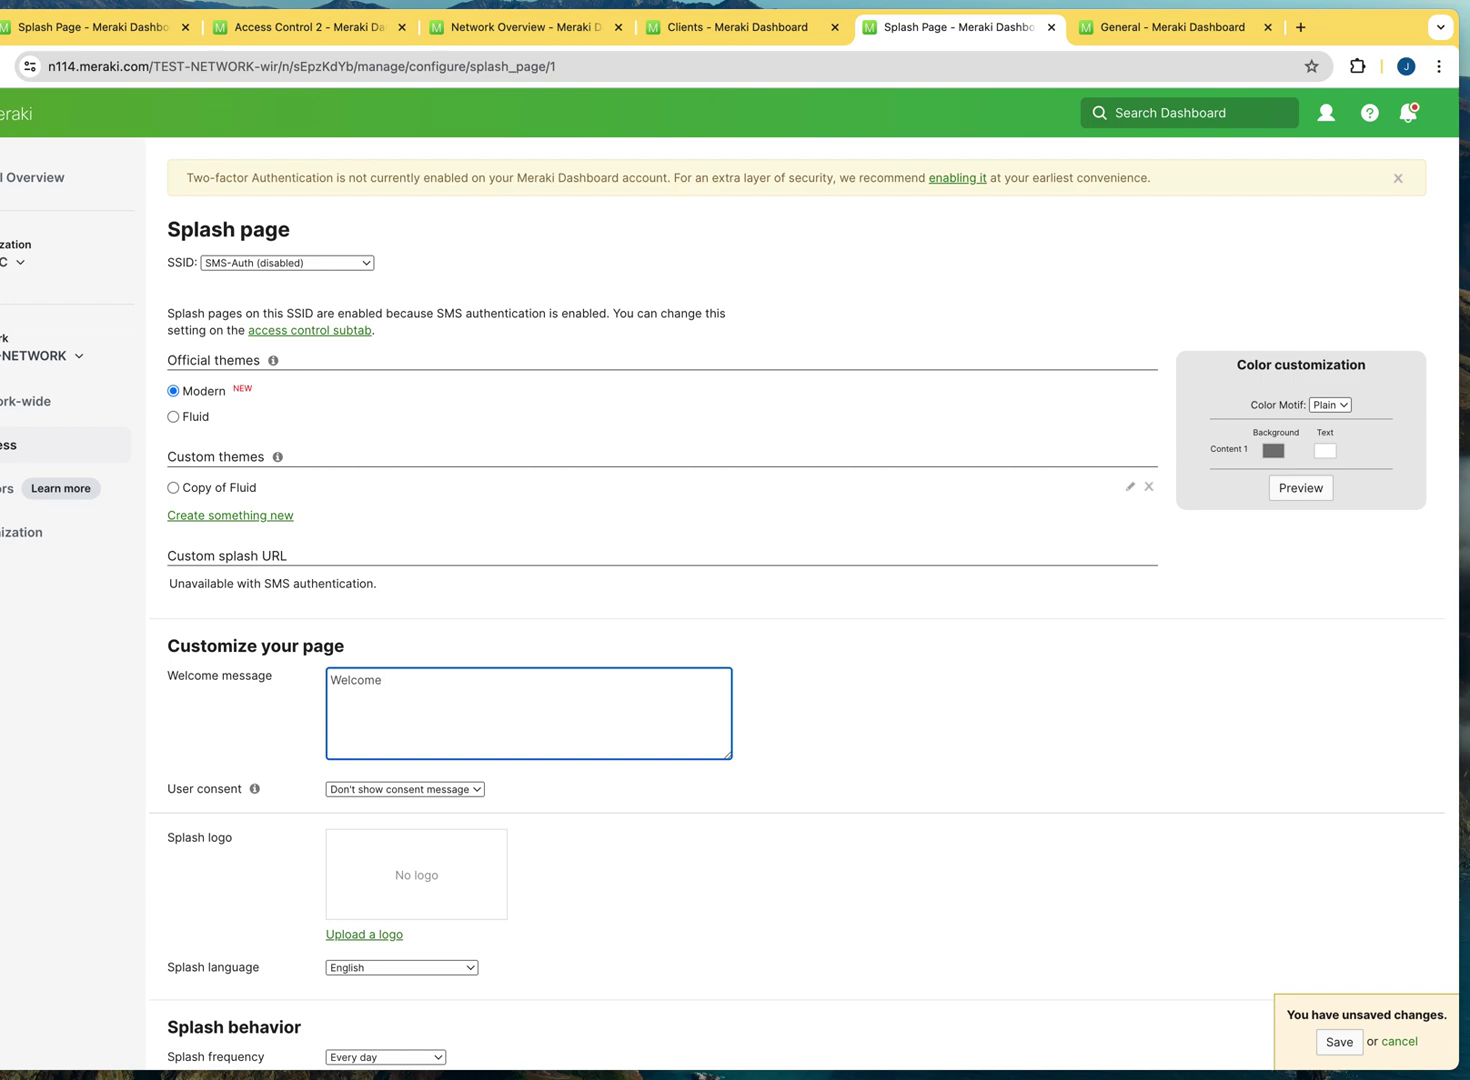
pyautogui.press('BackSpace')
pyautogui.write(', this network i=s')
pyautogui.press('BackSpace')
pyautogui.write('s being monitored.')
pyautogui.click(856, 716)
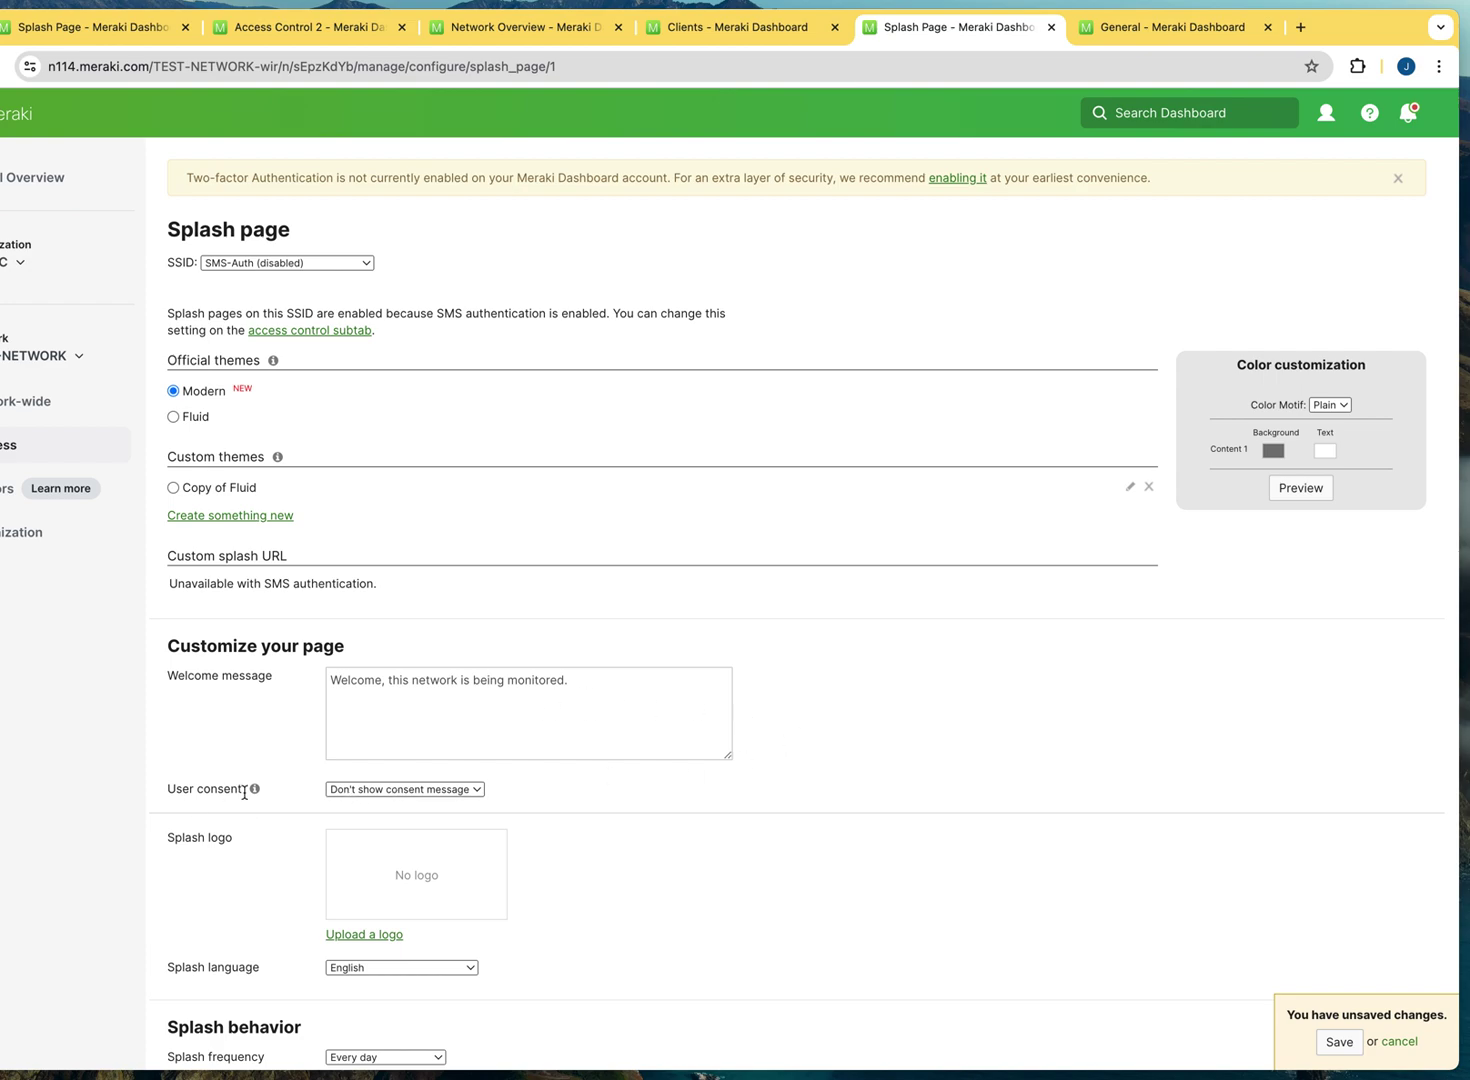
# Set User consent to 'Show consent message'.
pyautogui.click(481, 794)
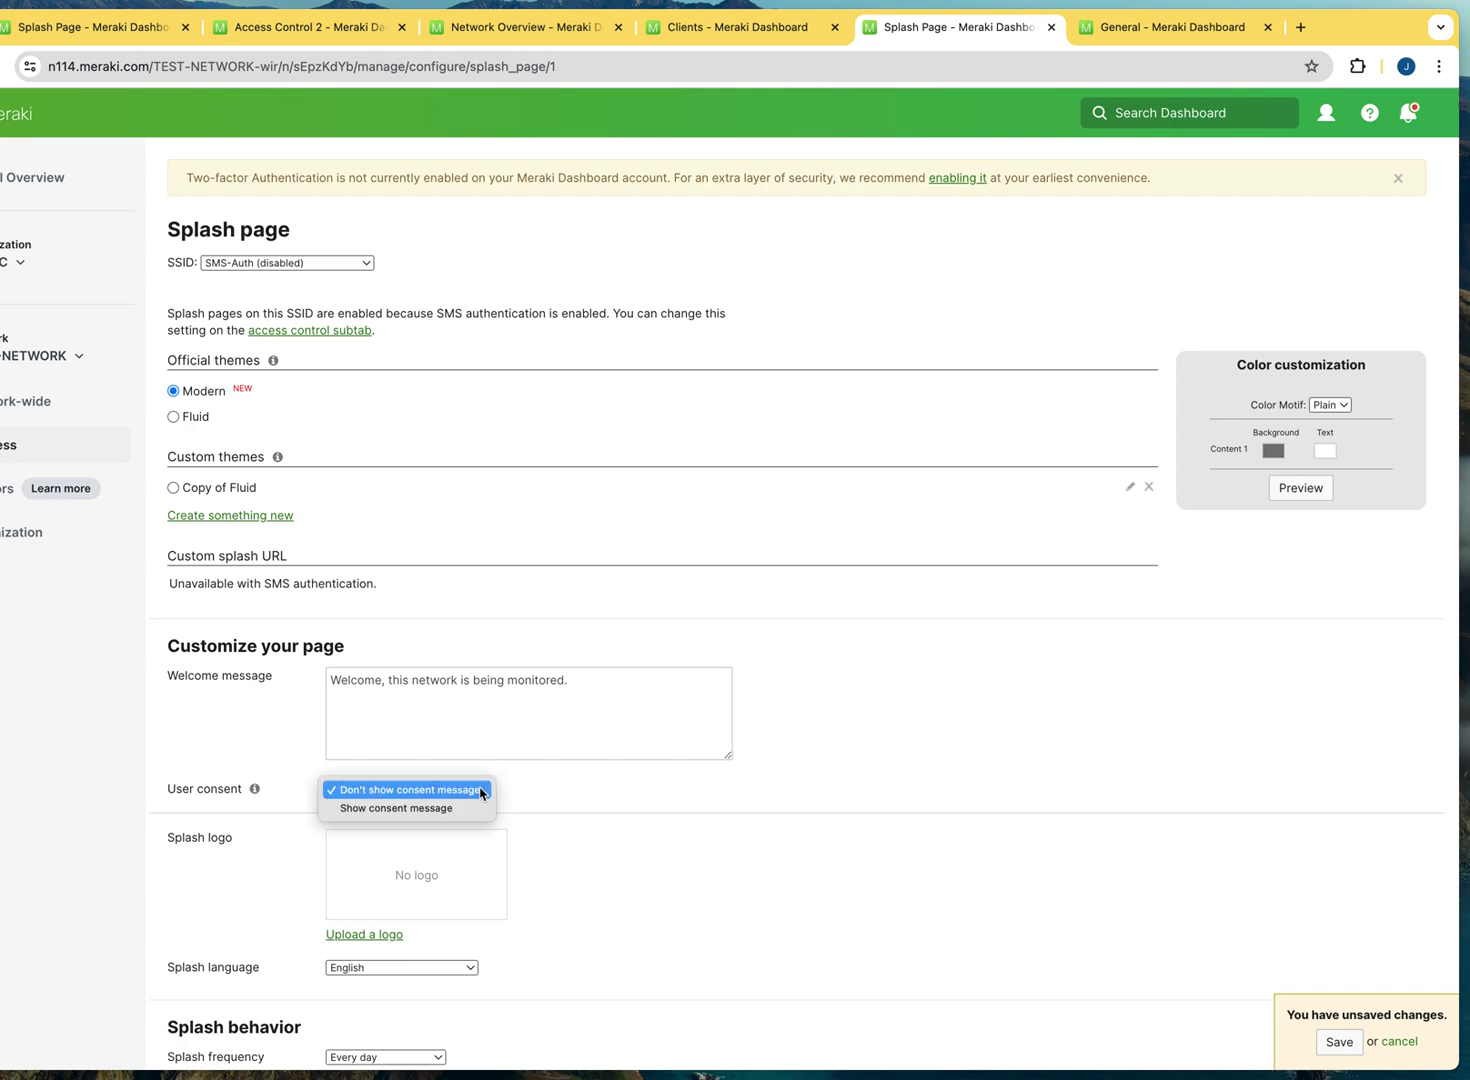
pyautogui.click(463, 808)
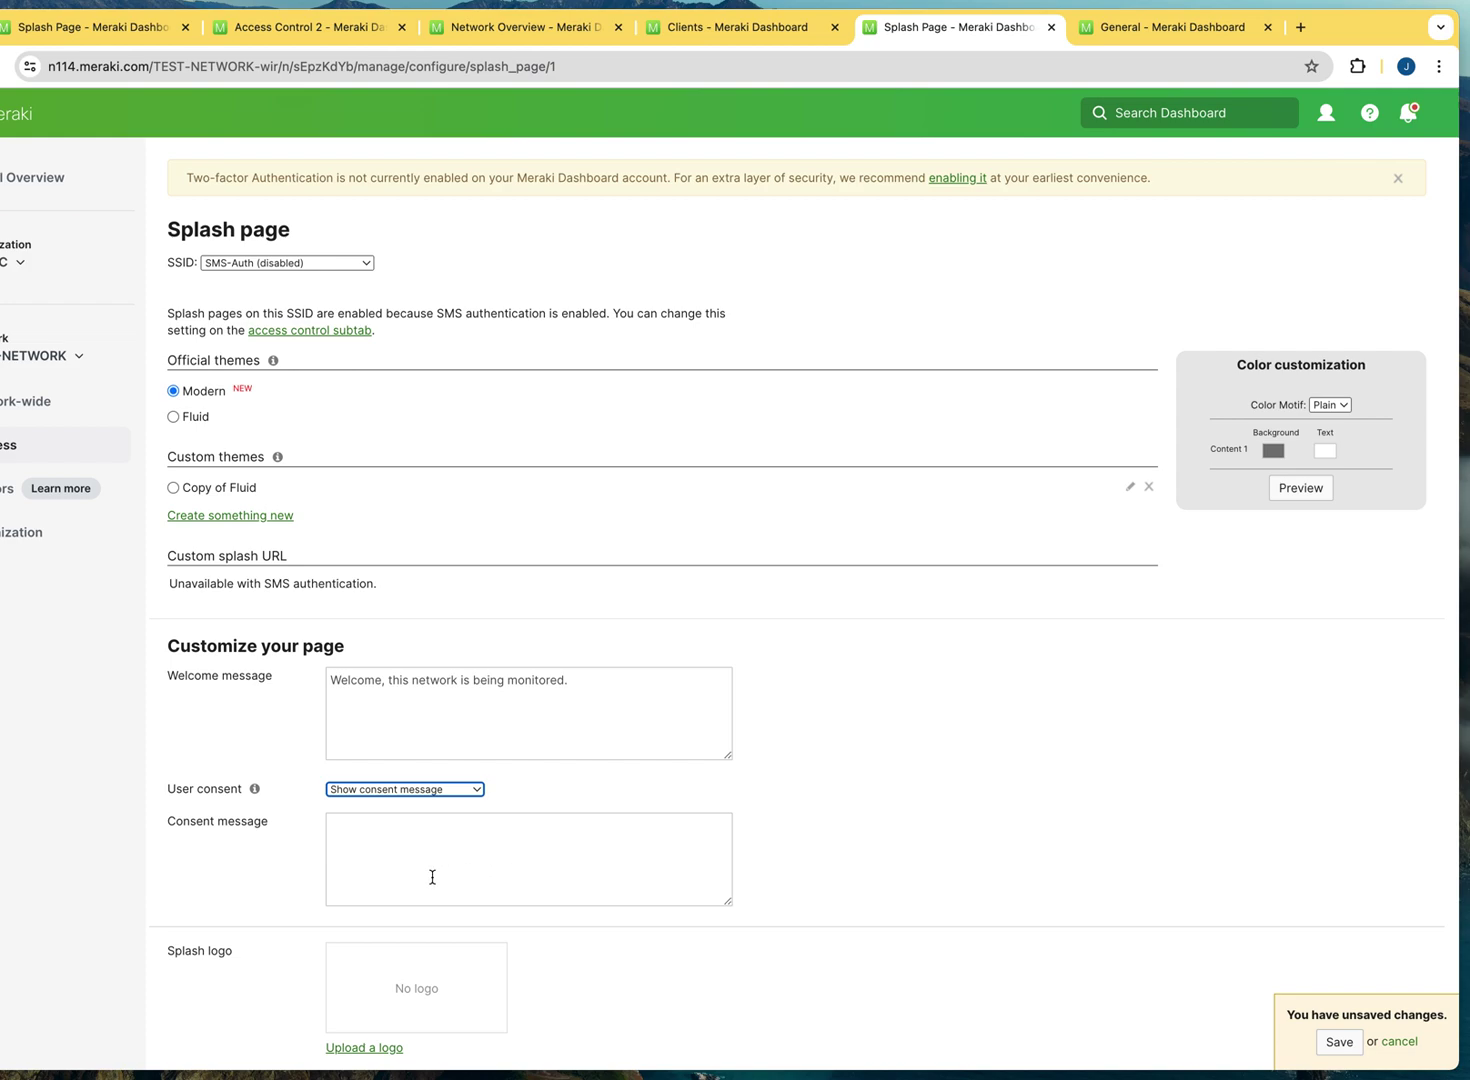
pyautogui.click(431, 849)
pyautogui.scroll(-1, 431, 848)
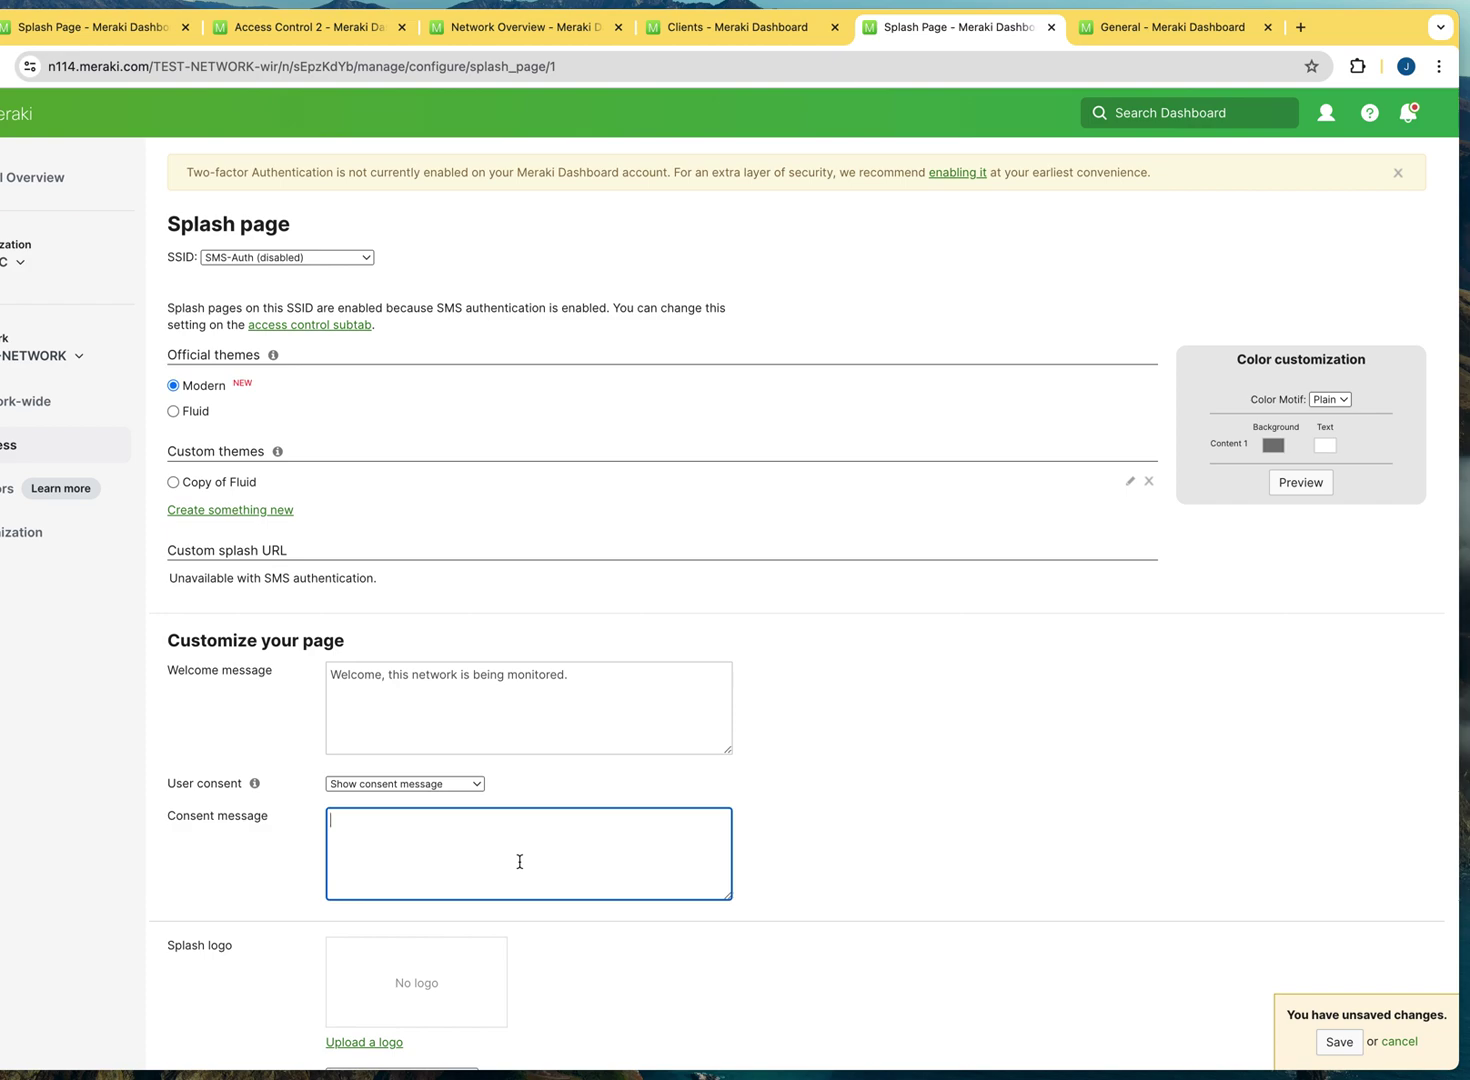
# Enter the consent message 'This is the consent message'.
pyautogui.click(394, 688)
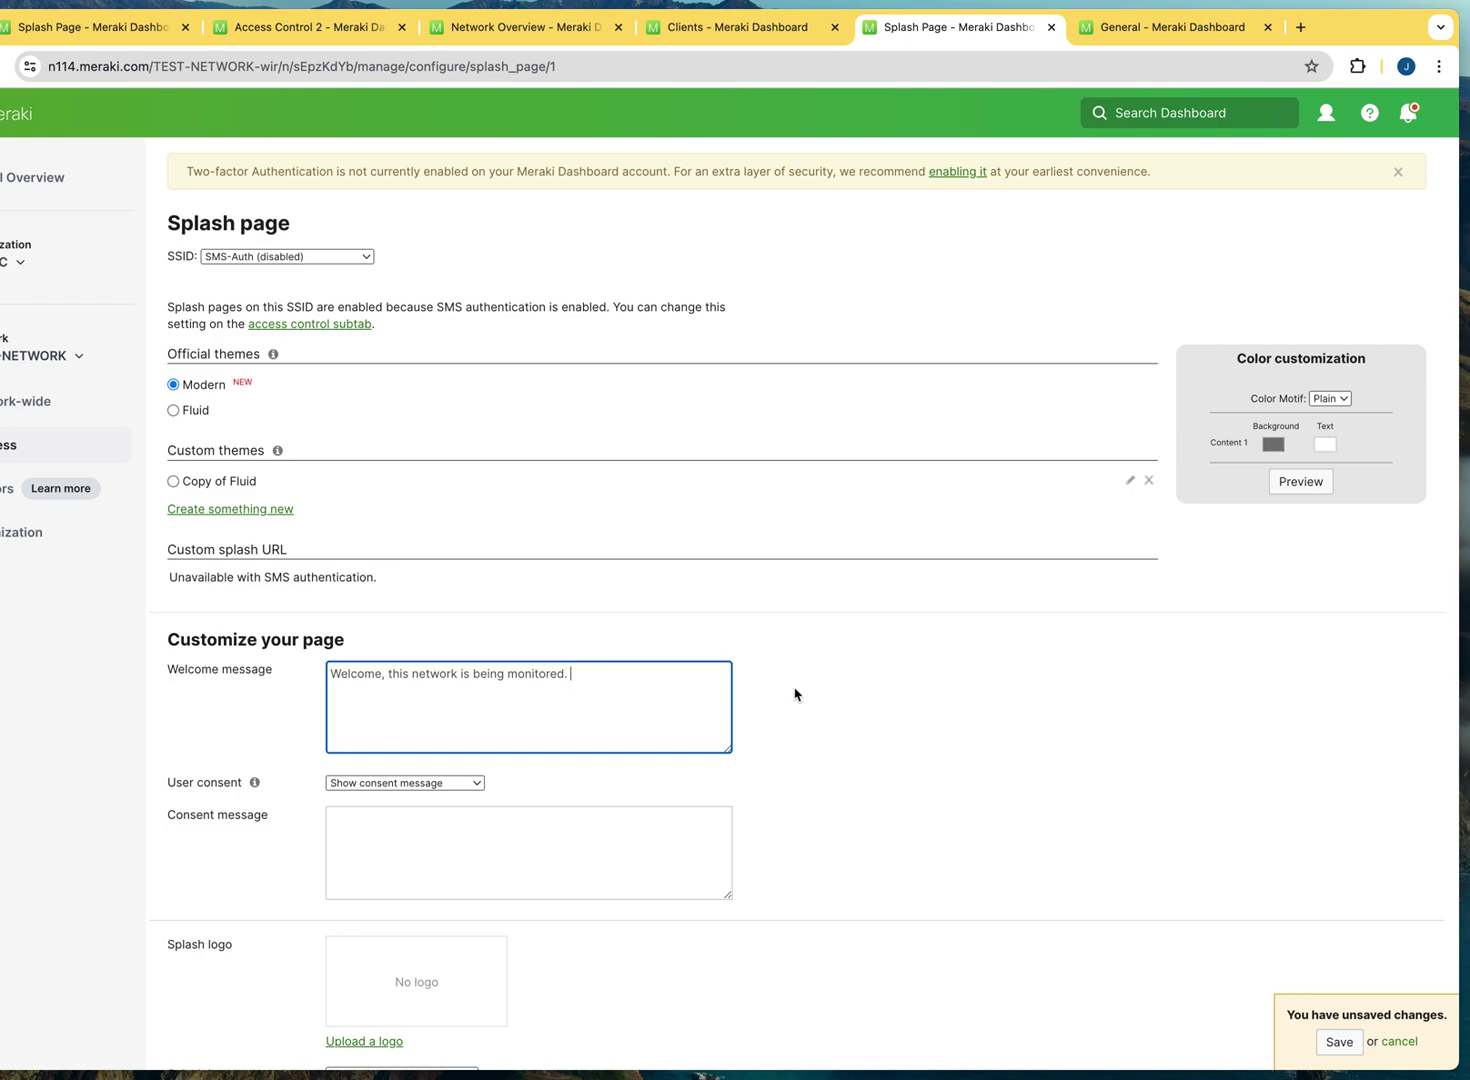
pyautogui.click(389, 857)
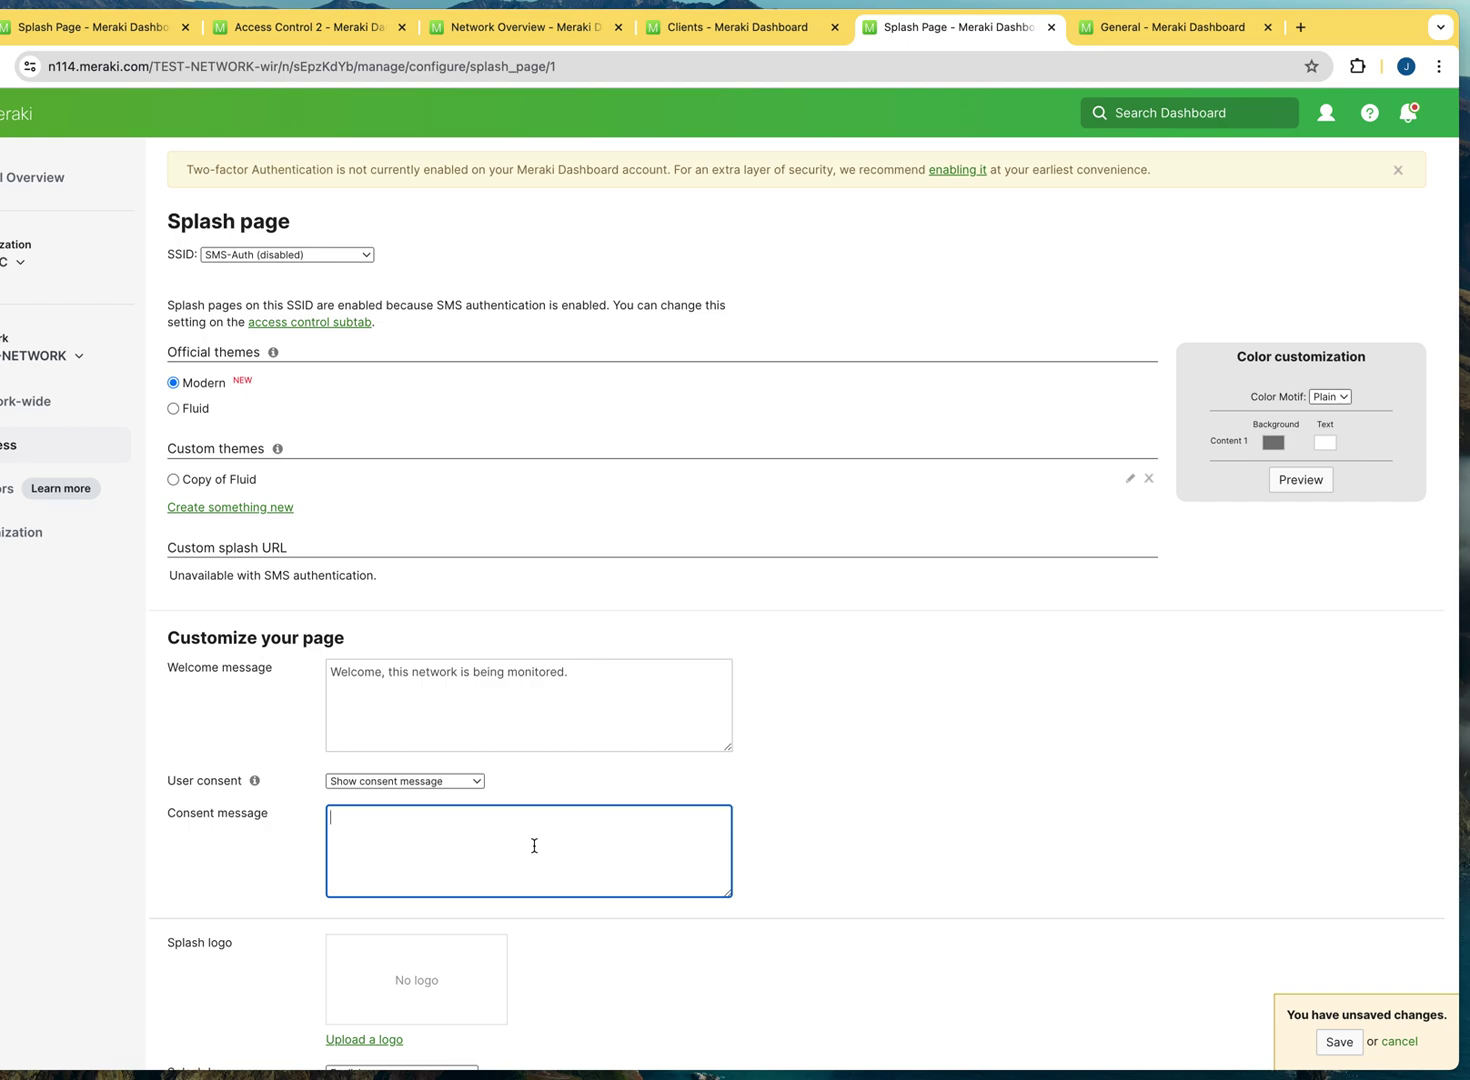
pyautogui.write('Thisis the c')
pyautogui.press('BackSpace')
pyautogui.press('BackSpace')
pyautogui.press('BackSpace')
pyautogui.press('BackSpace')
pyautogui.press('BackSpace')
pyautogui.press('BackSpace')
pyautogui.press('BackSpace')
pyautogui.press('BackSpace')
pyautogui.write('is the consetnt')
pyautogui.press('BackSpace')
pyautogui.press('BackSpace')
pyautogui.press('BackSpace')
pyautogui.write('nt message')
pyautogui.click(1232, 834)
pyautogui.scroll(-1, 1232, 834)
# Keep splash frequency at Every day and redirect users to a different URL afterwards.
pyautogui.scroll(-8, 915, 755)
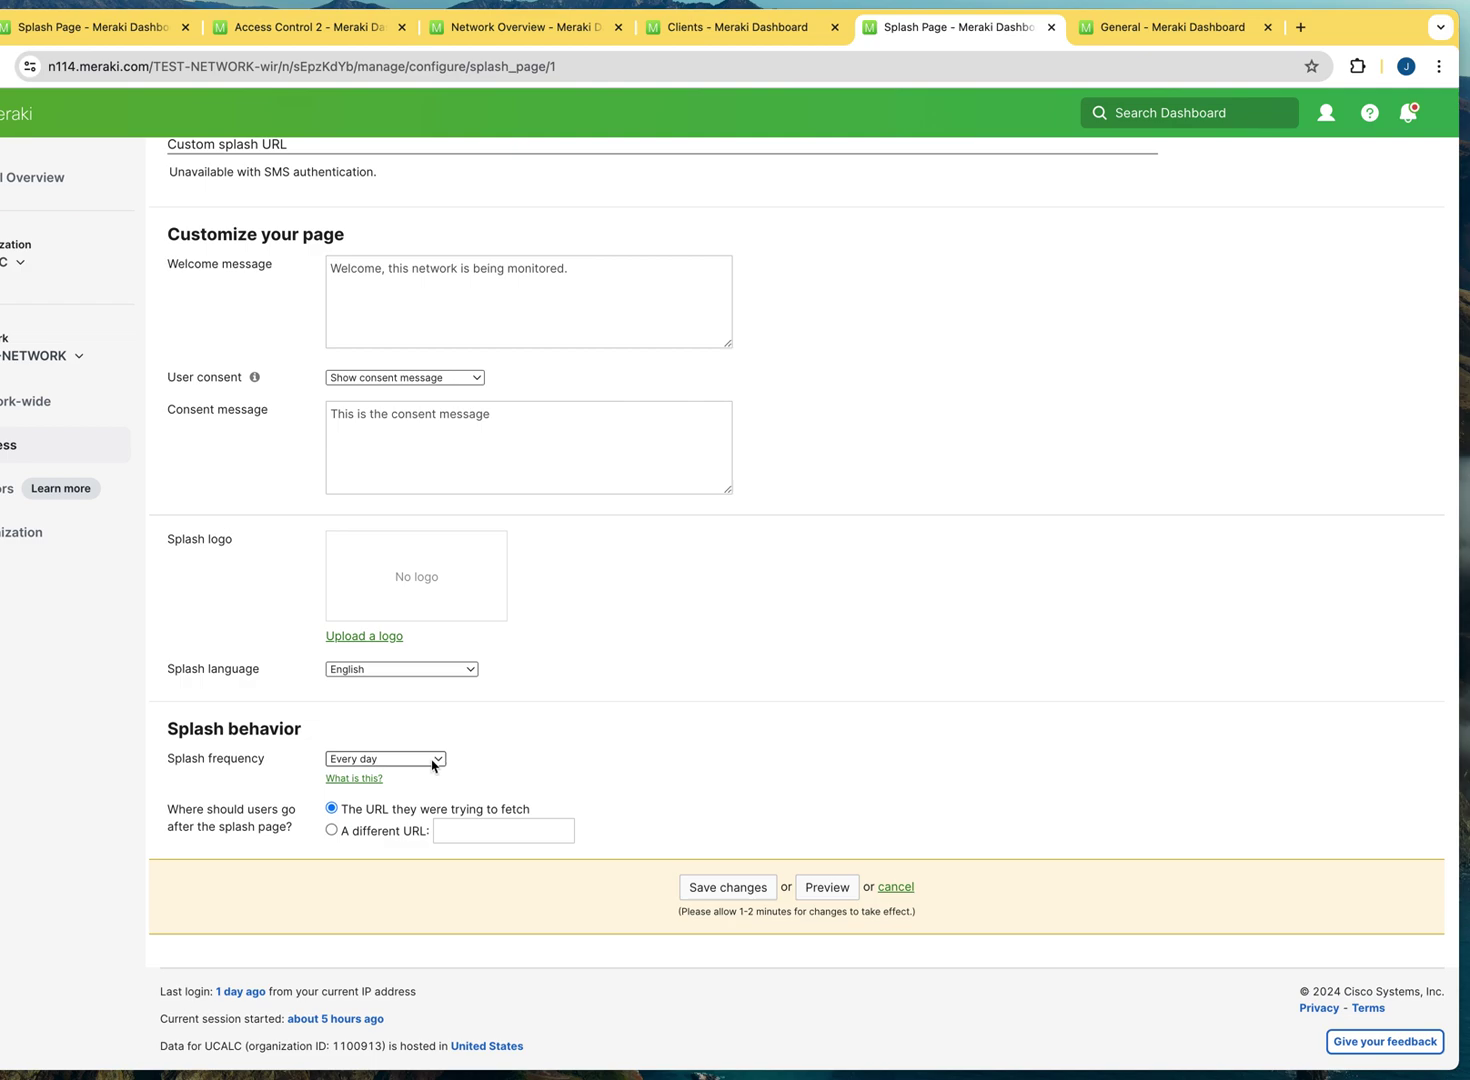
pyautogui.click(432, 763)
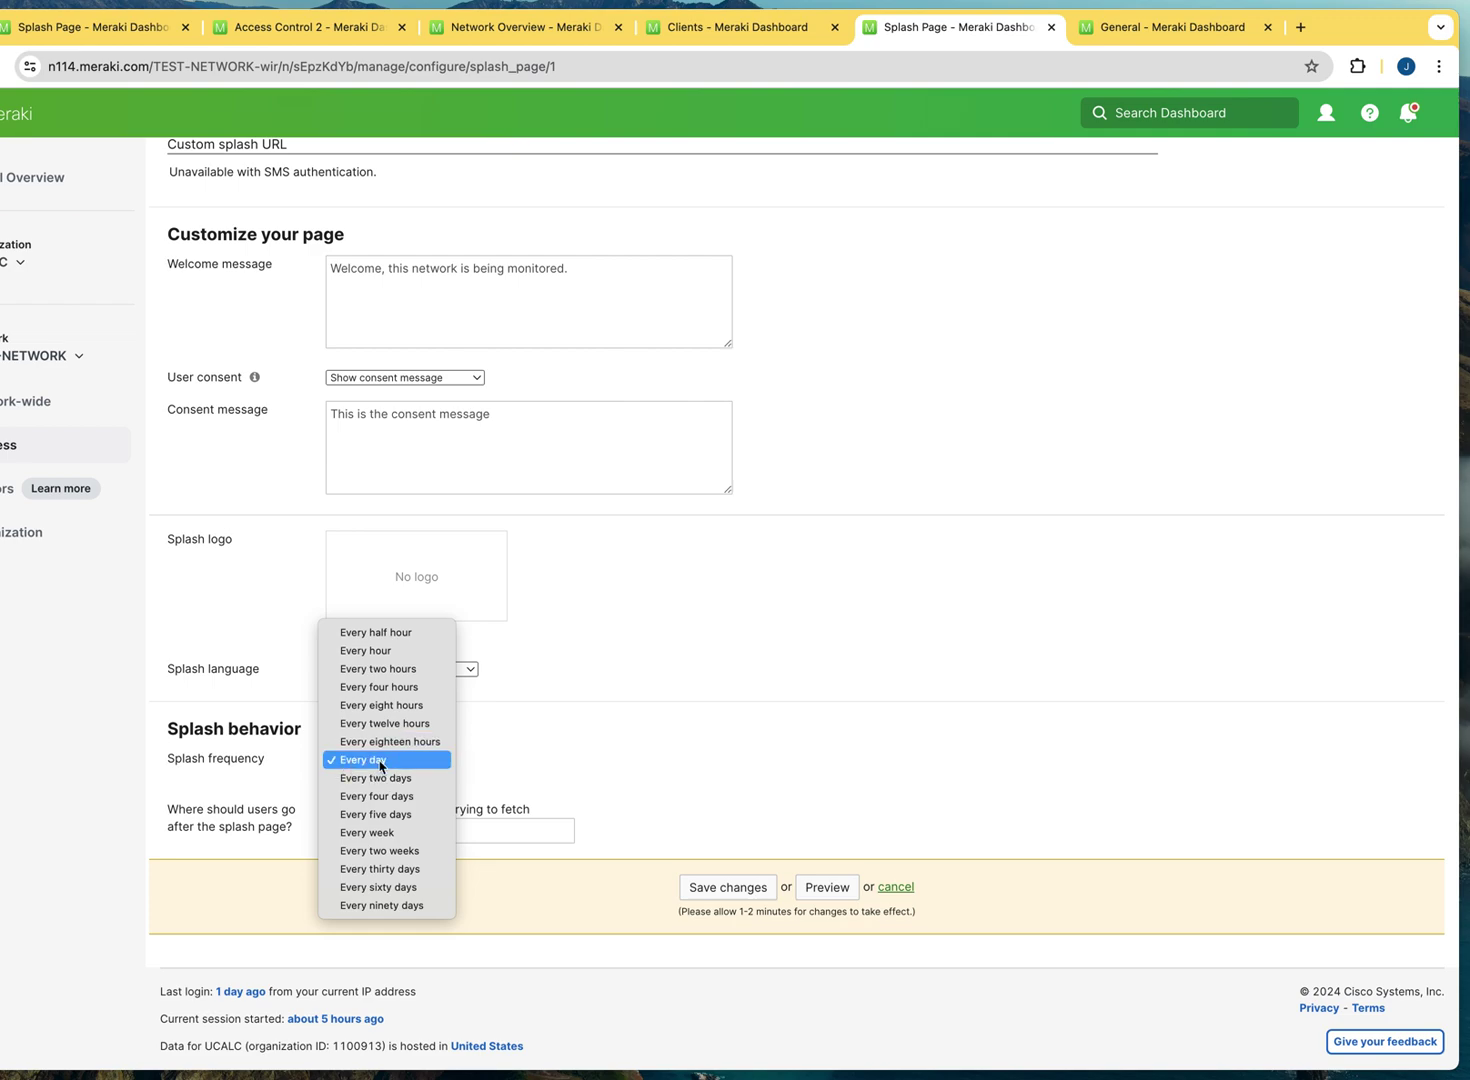
pyautogui.click(695, 752)
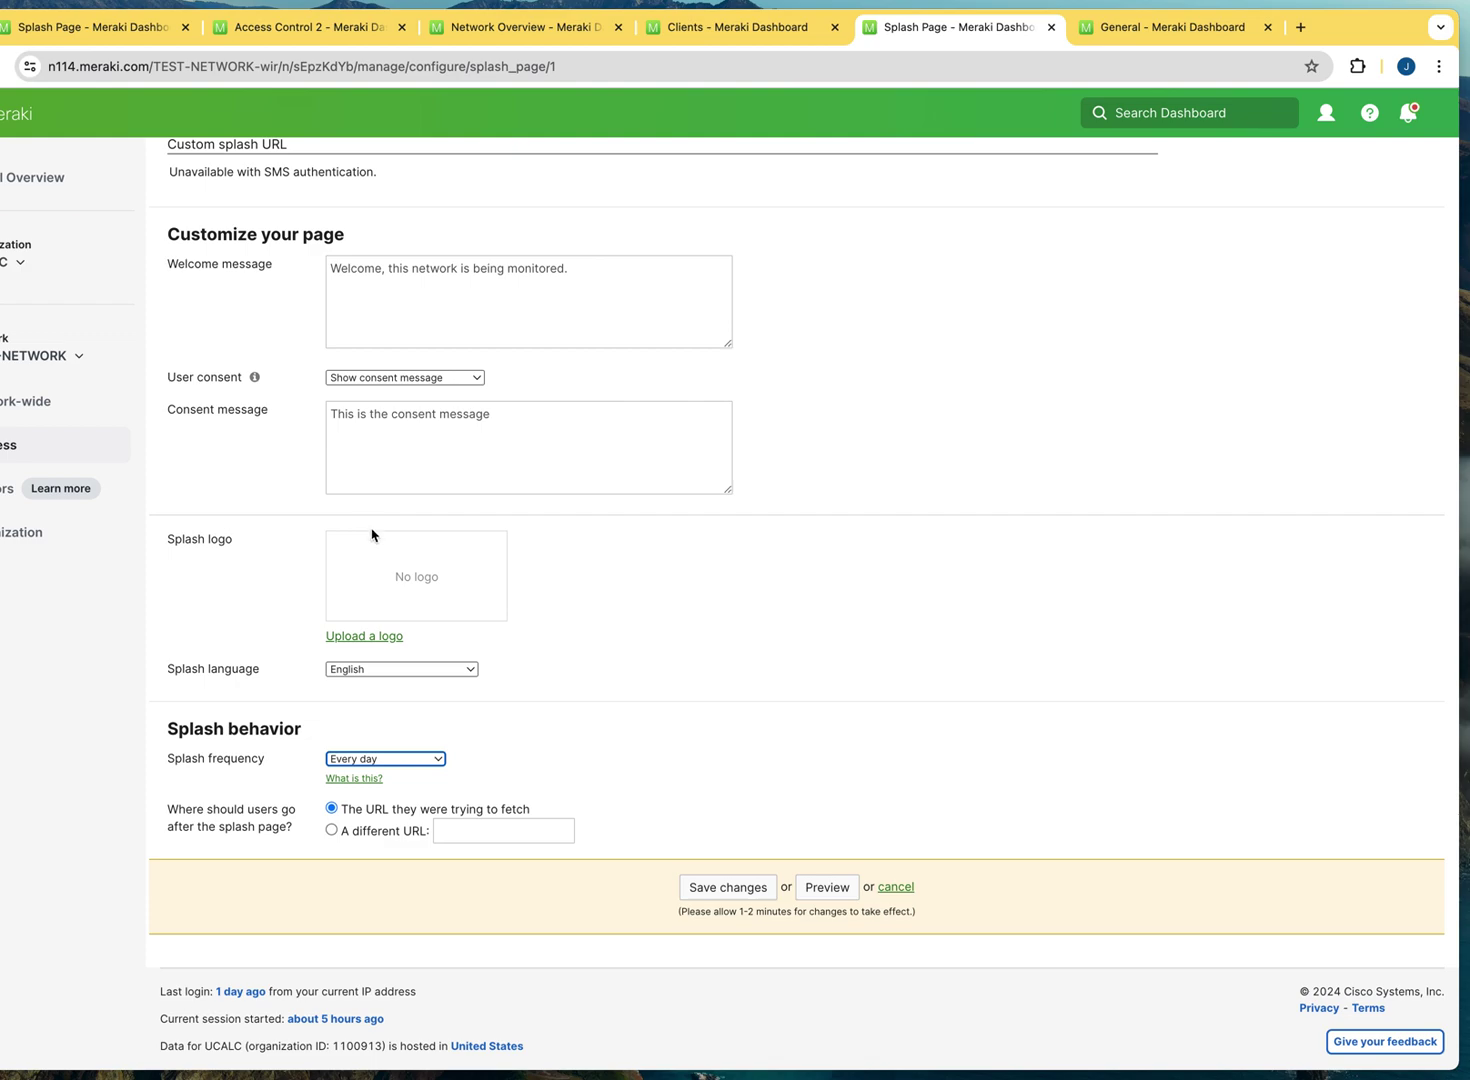
pyautogui.click(332, 831)
pyautogui.click(332, 810)
pyautogui.click(332, 832)
pyautogui.scroll(5, 768, 830)
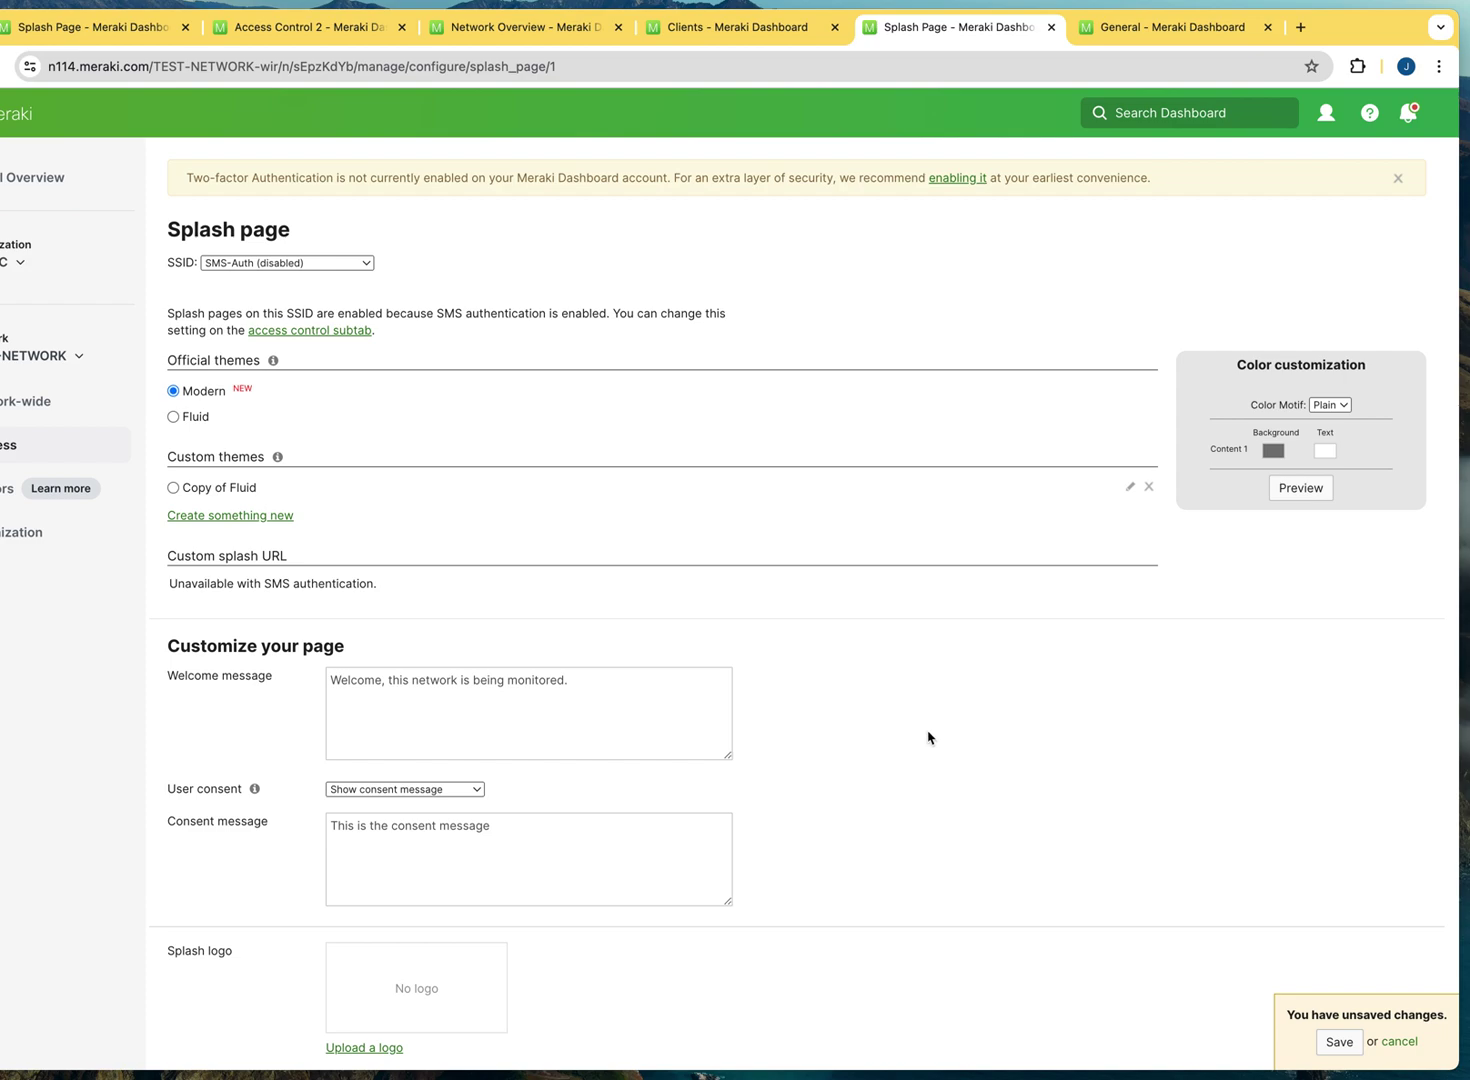
pyautogui.scroll(-5, 928, 738)
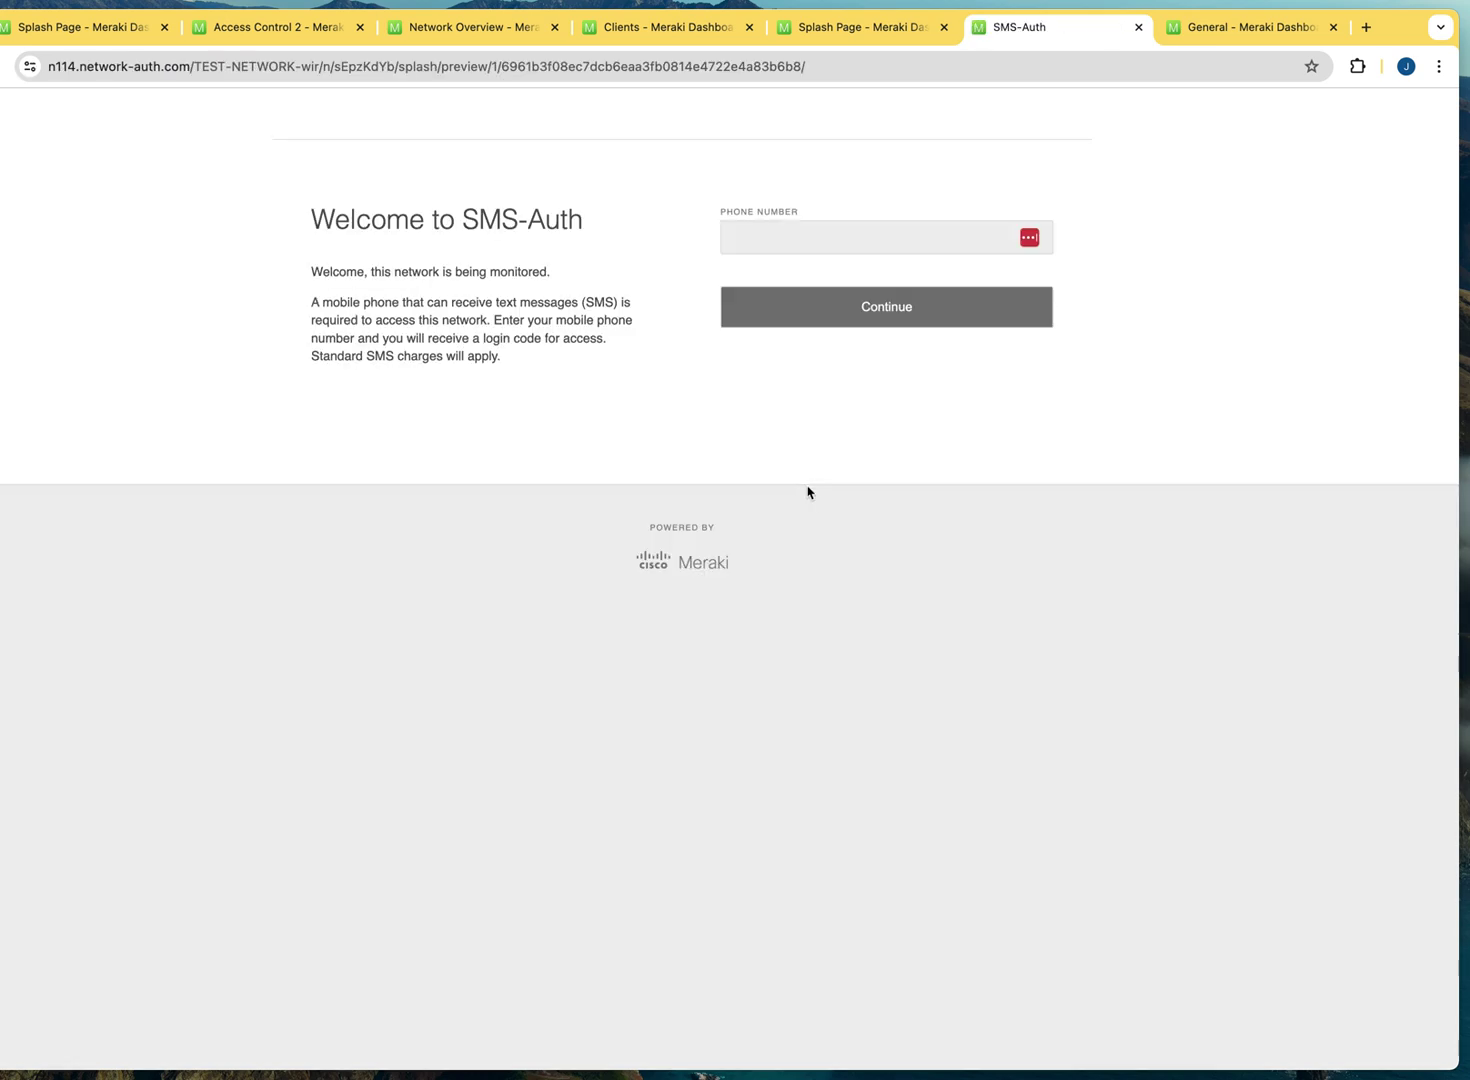
# Check the preview shows the 'Welcome to SMS-Auth' heading with the welcome sentence.
pyautogui.moveTo(310, 219); pyautogui.dragTo(591, 220)
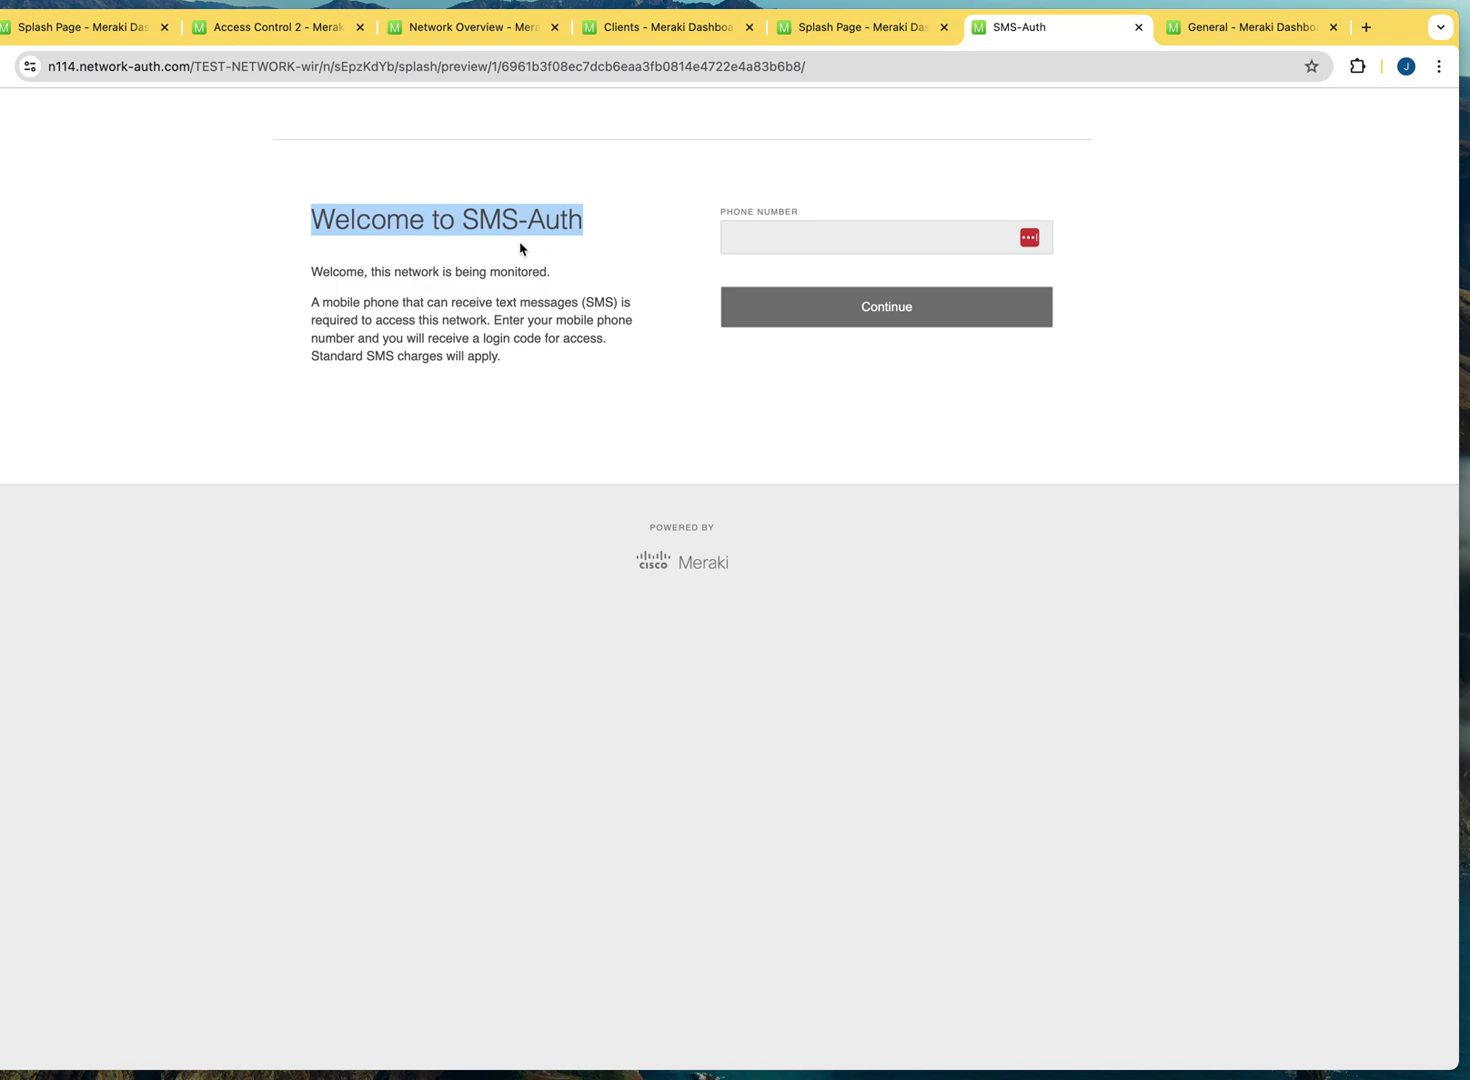
pyautogui.moveTo(609, 225); pyautogui.dragTo(491, 218)
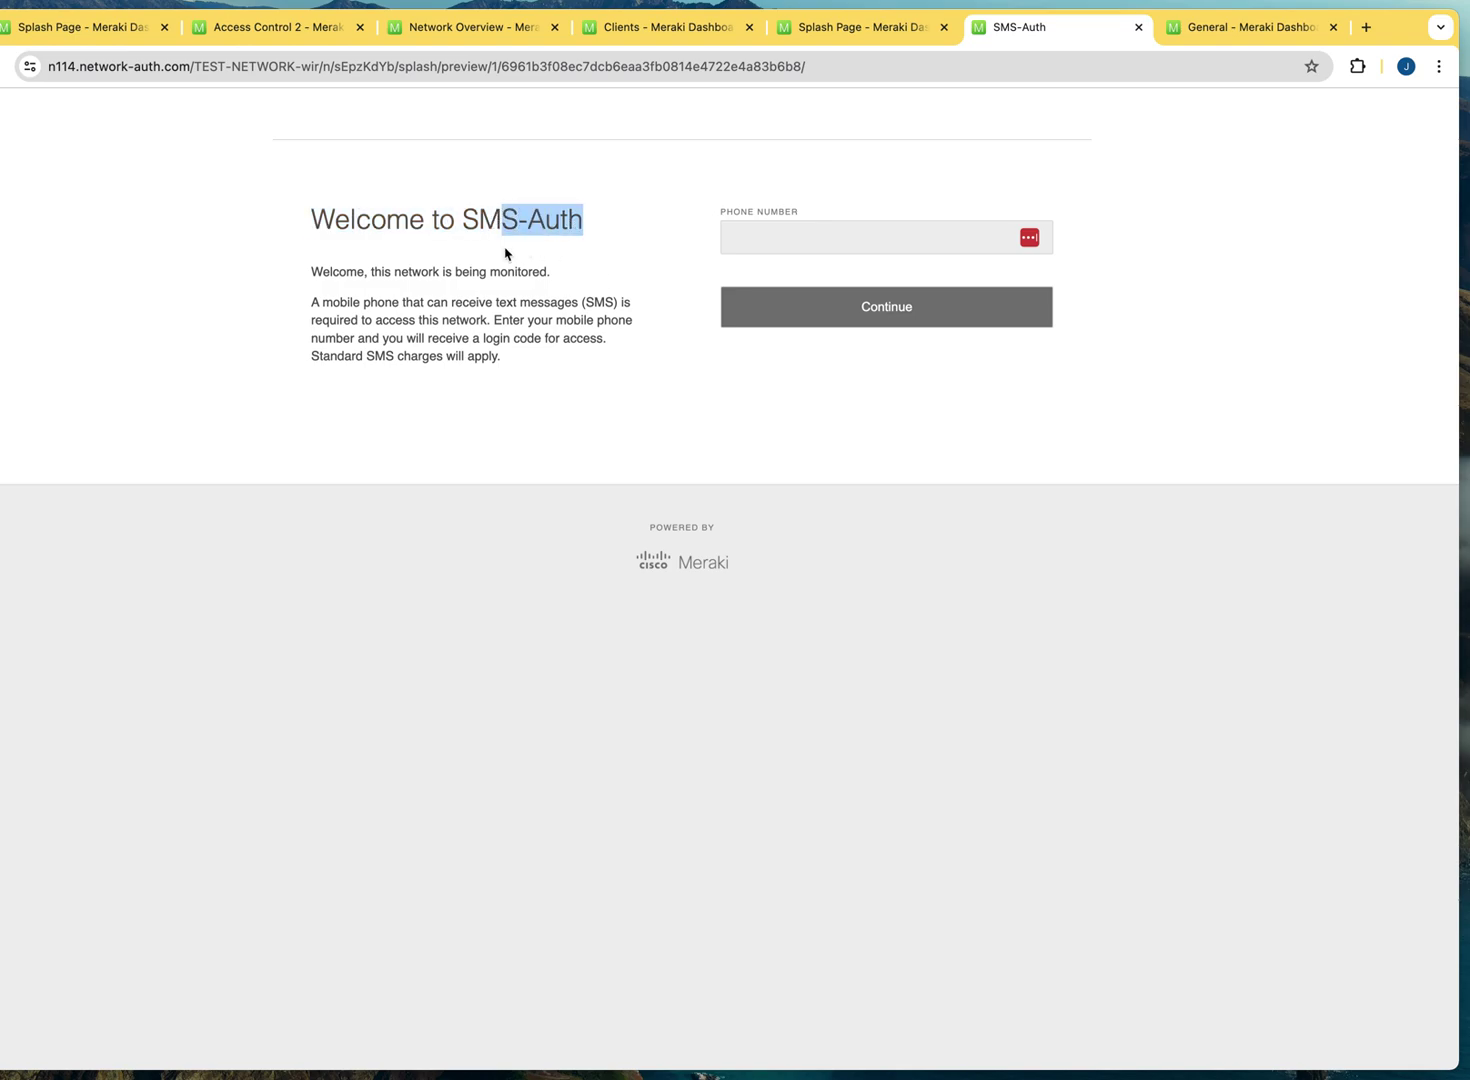
pyautogui.moveTo(307, 265); pyautogui.dragTo(512, 275)
pyautogui.click(855, 30)
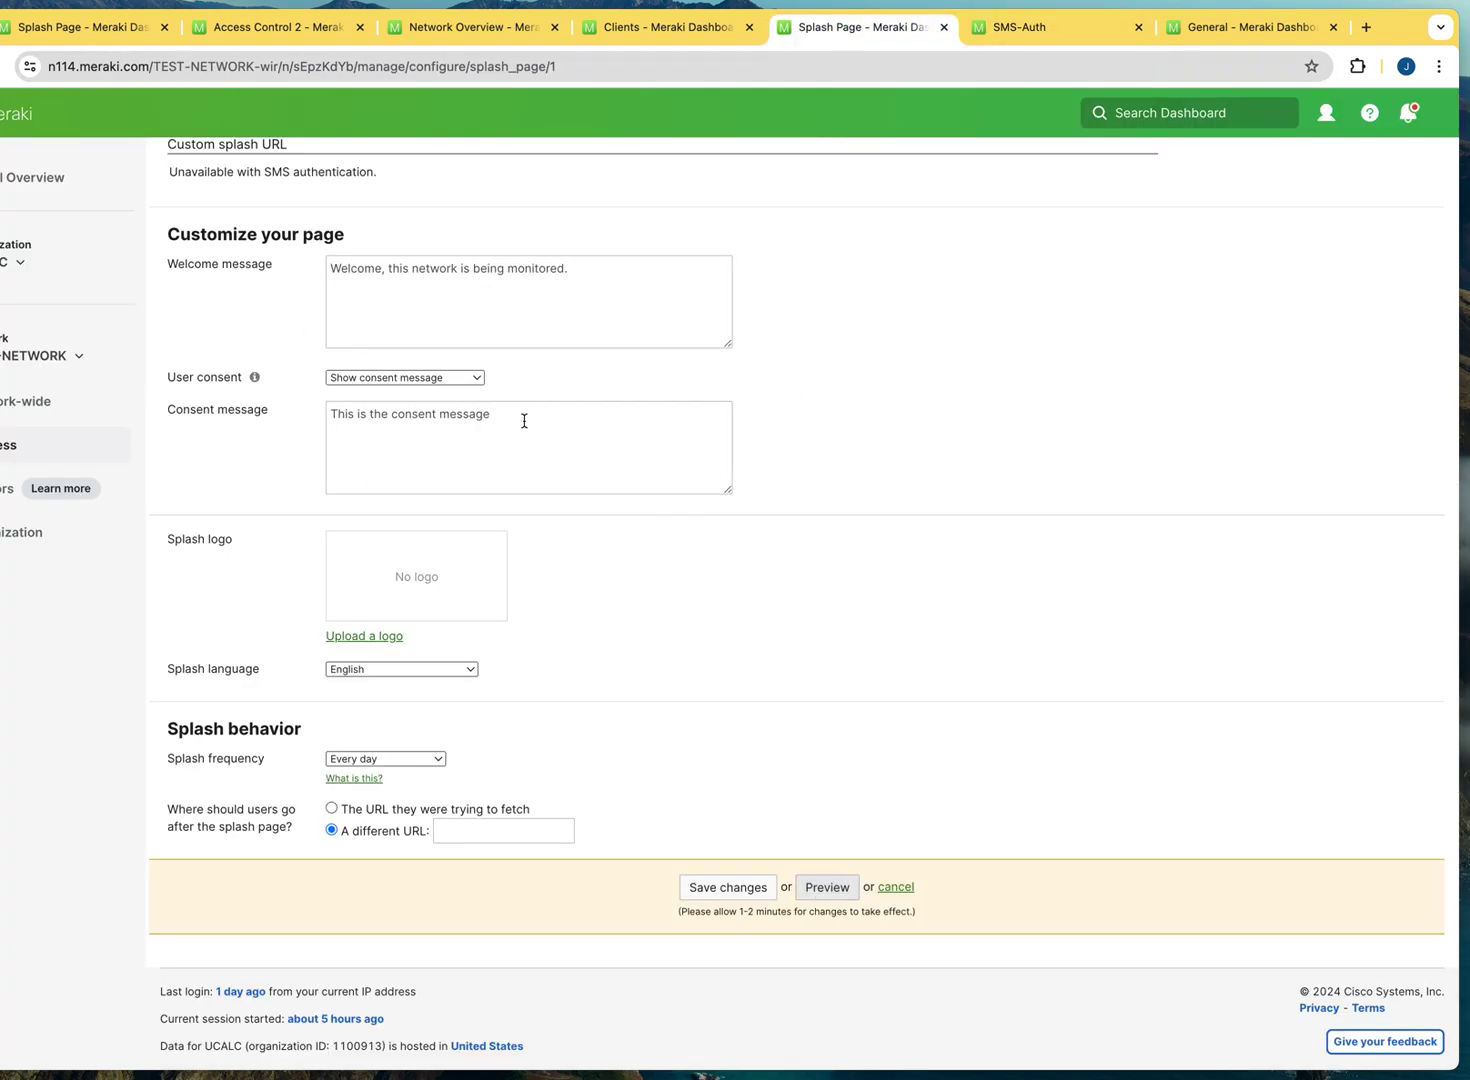
pyautogui.click(1057, 38)
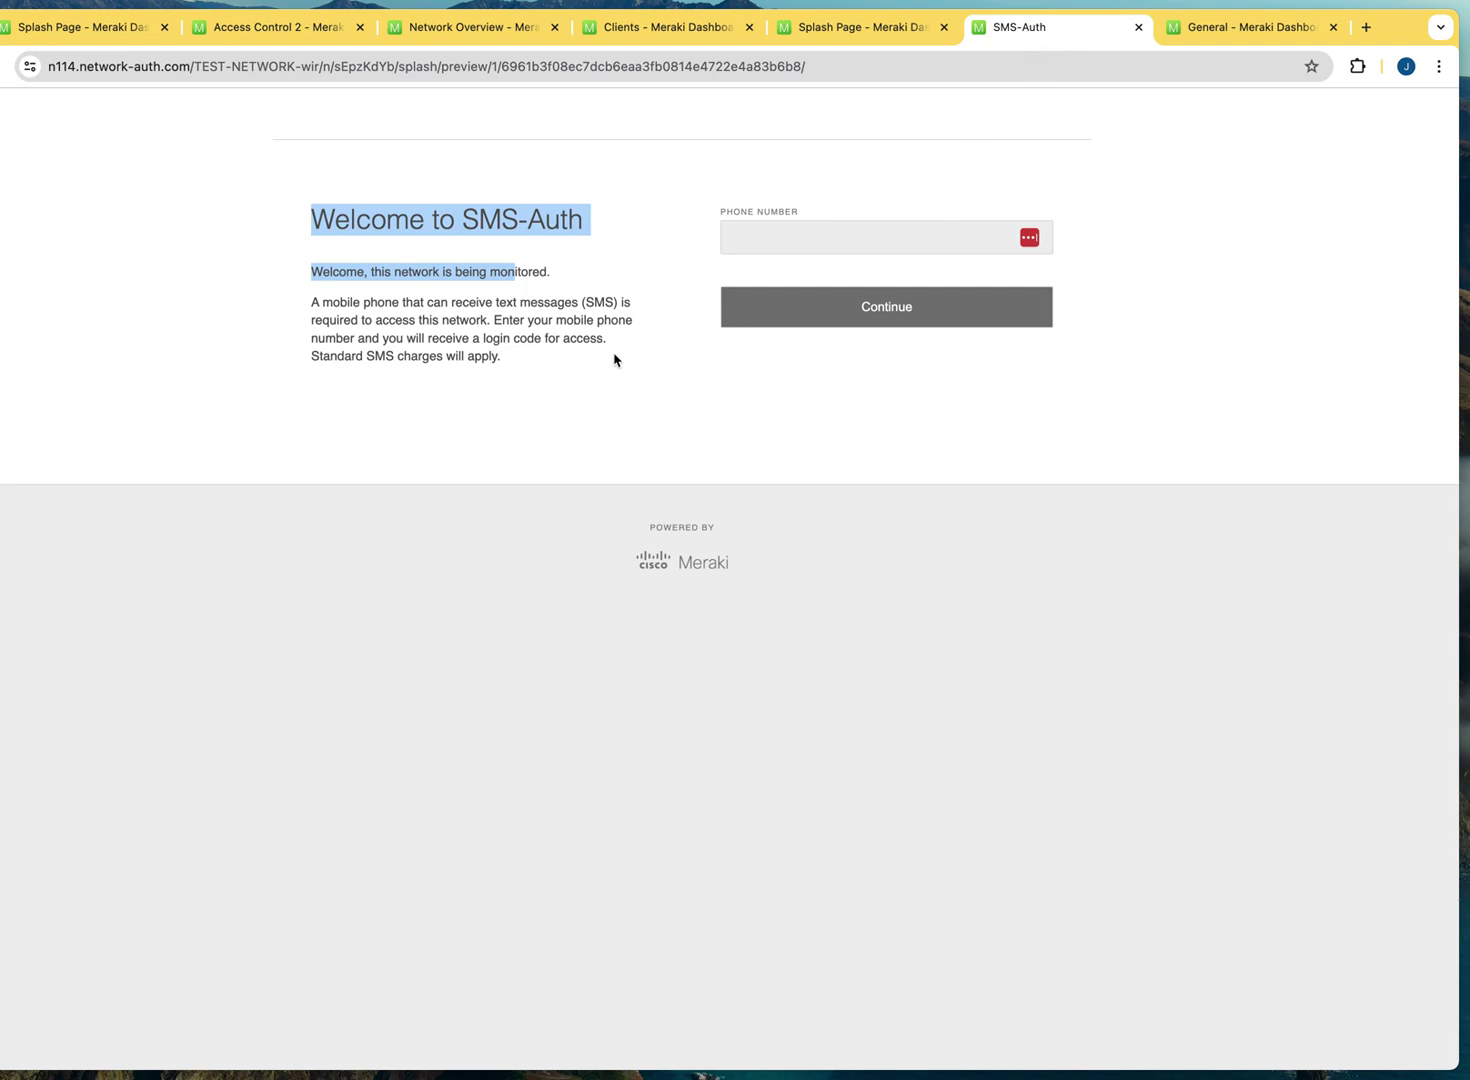
pyautogui.click(1222, 250)
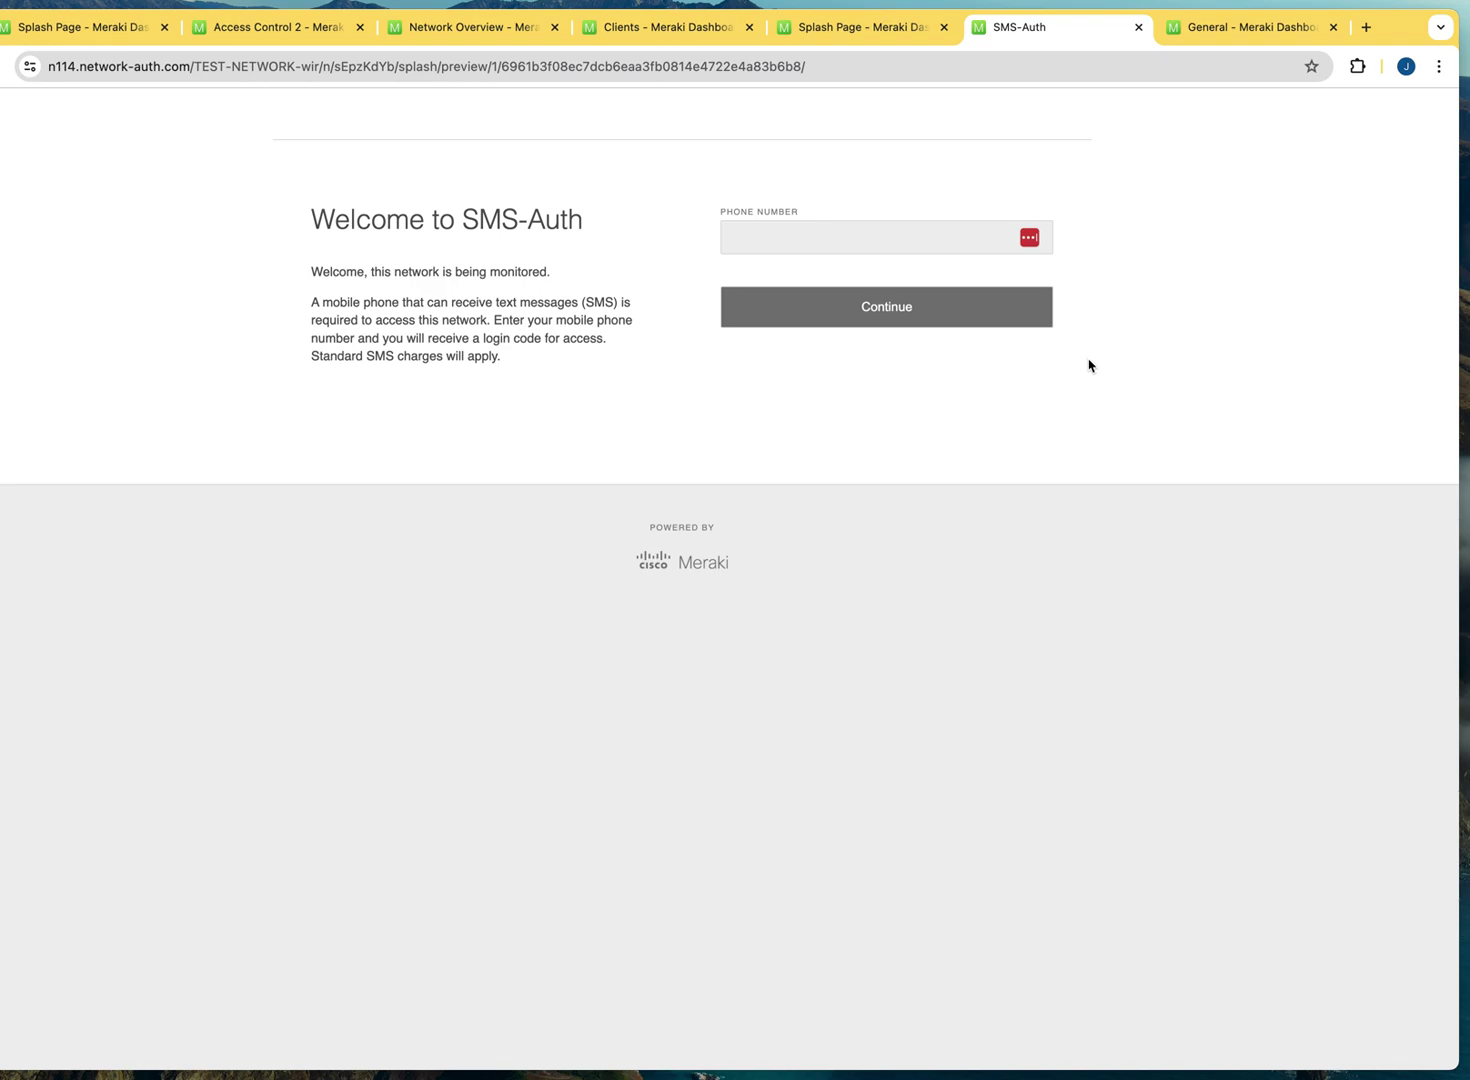
# On the Splash Page tab, redirect users to 'The URL they were trying to fetch' and save.
pyautogui.click(869, 36)
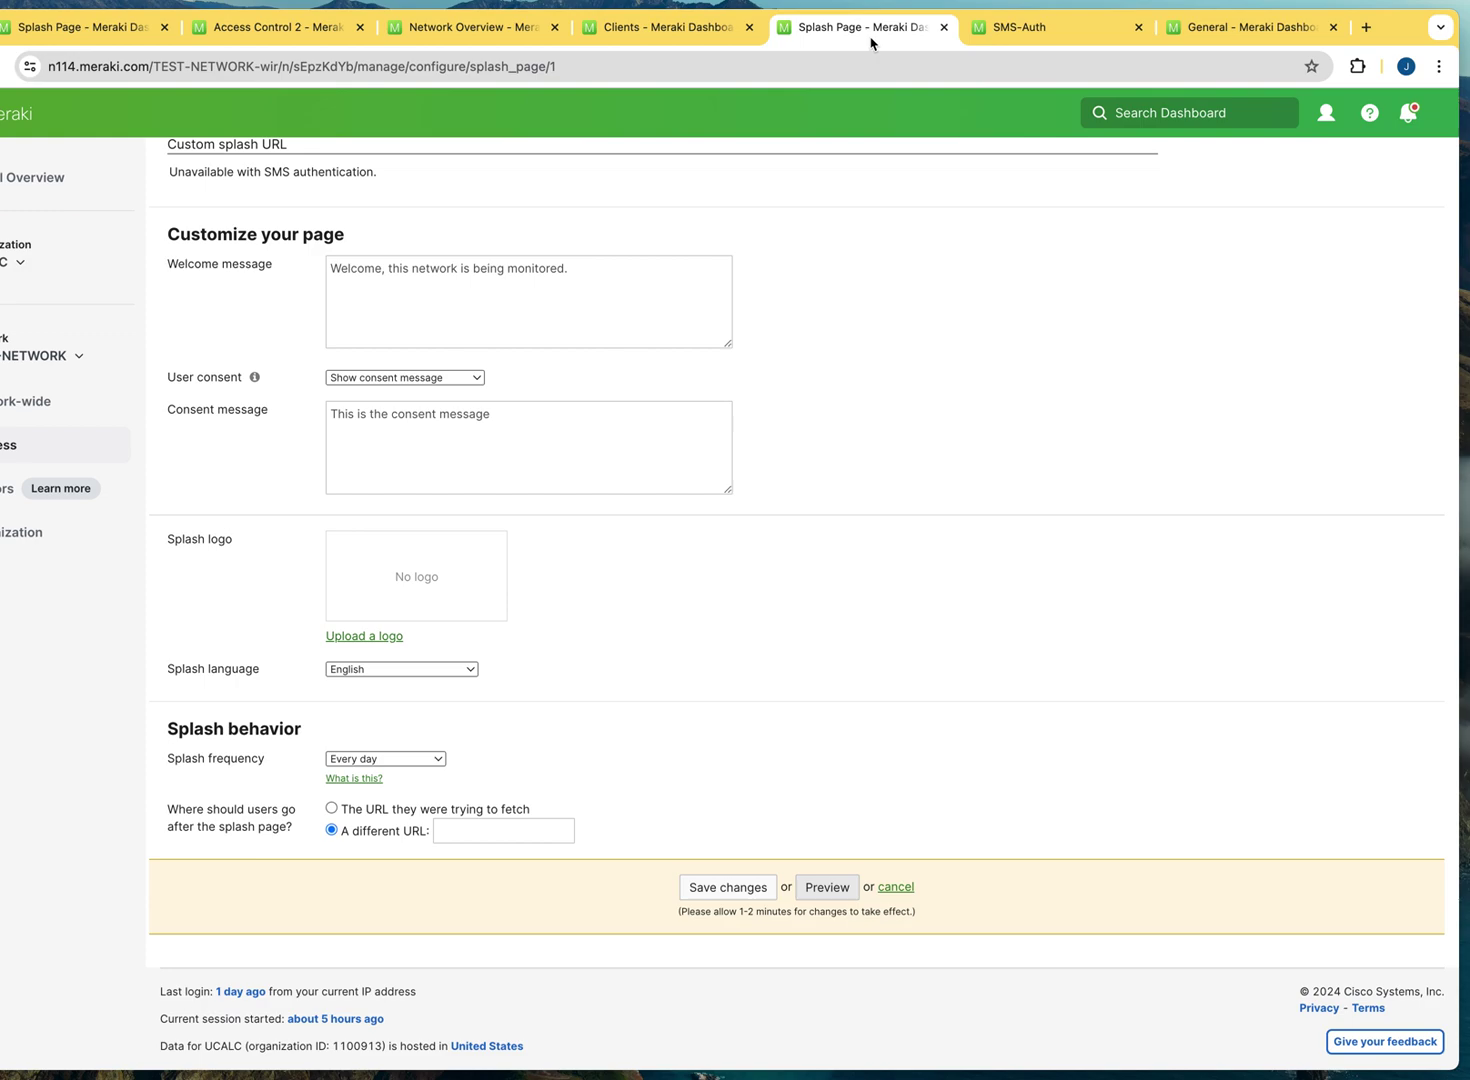
pyautogui.click(729, 900)
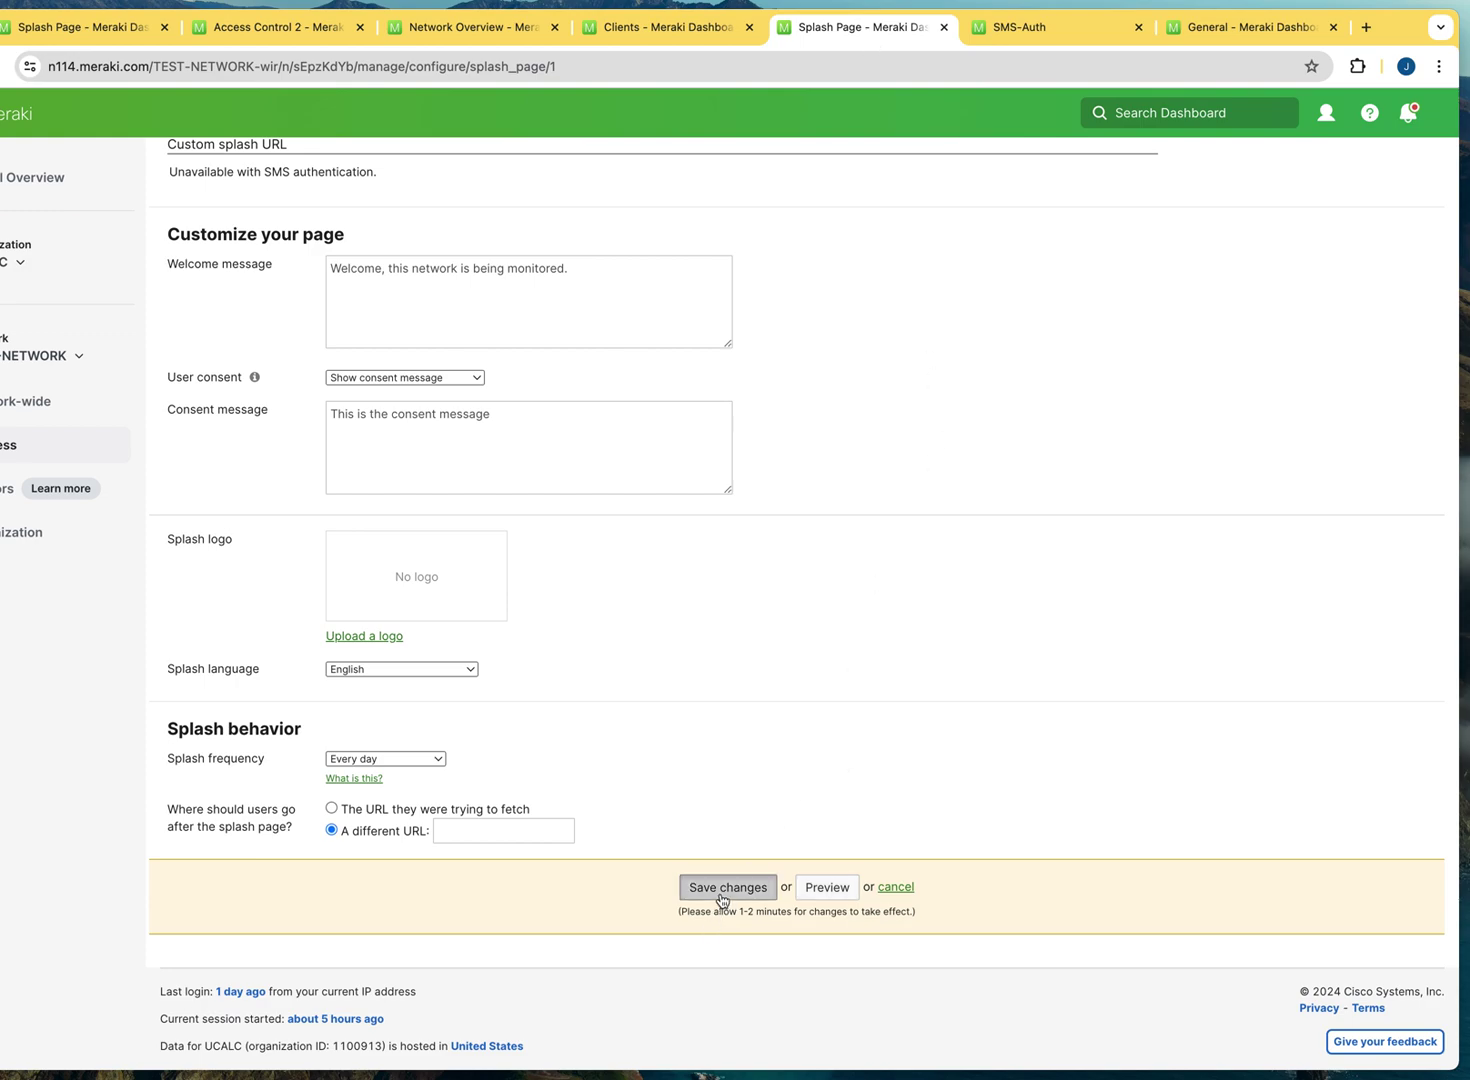
pyautogui.click(352, 809)
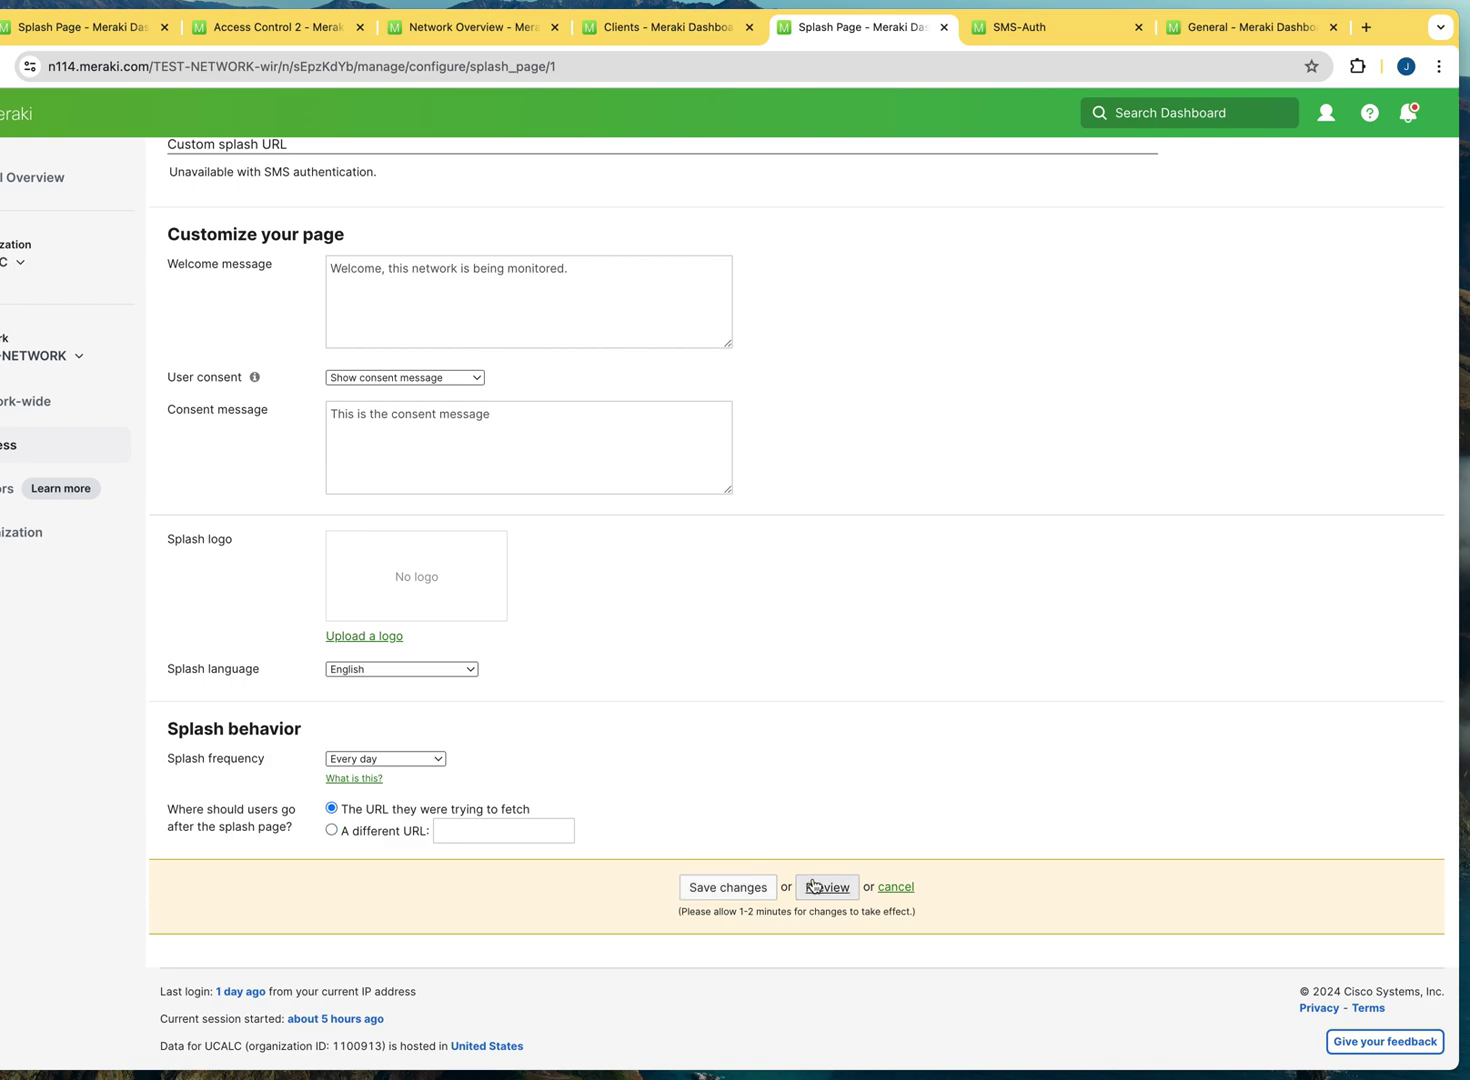
pyautogui.click(708, 893)
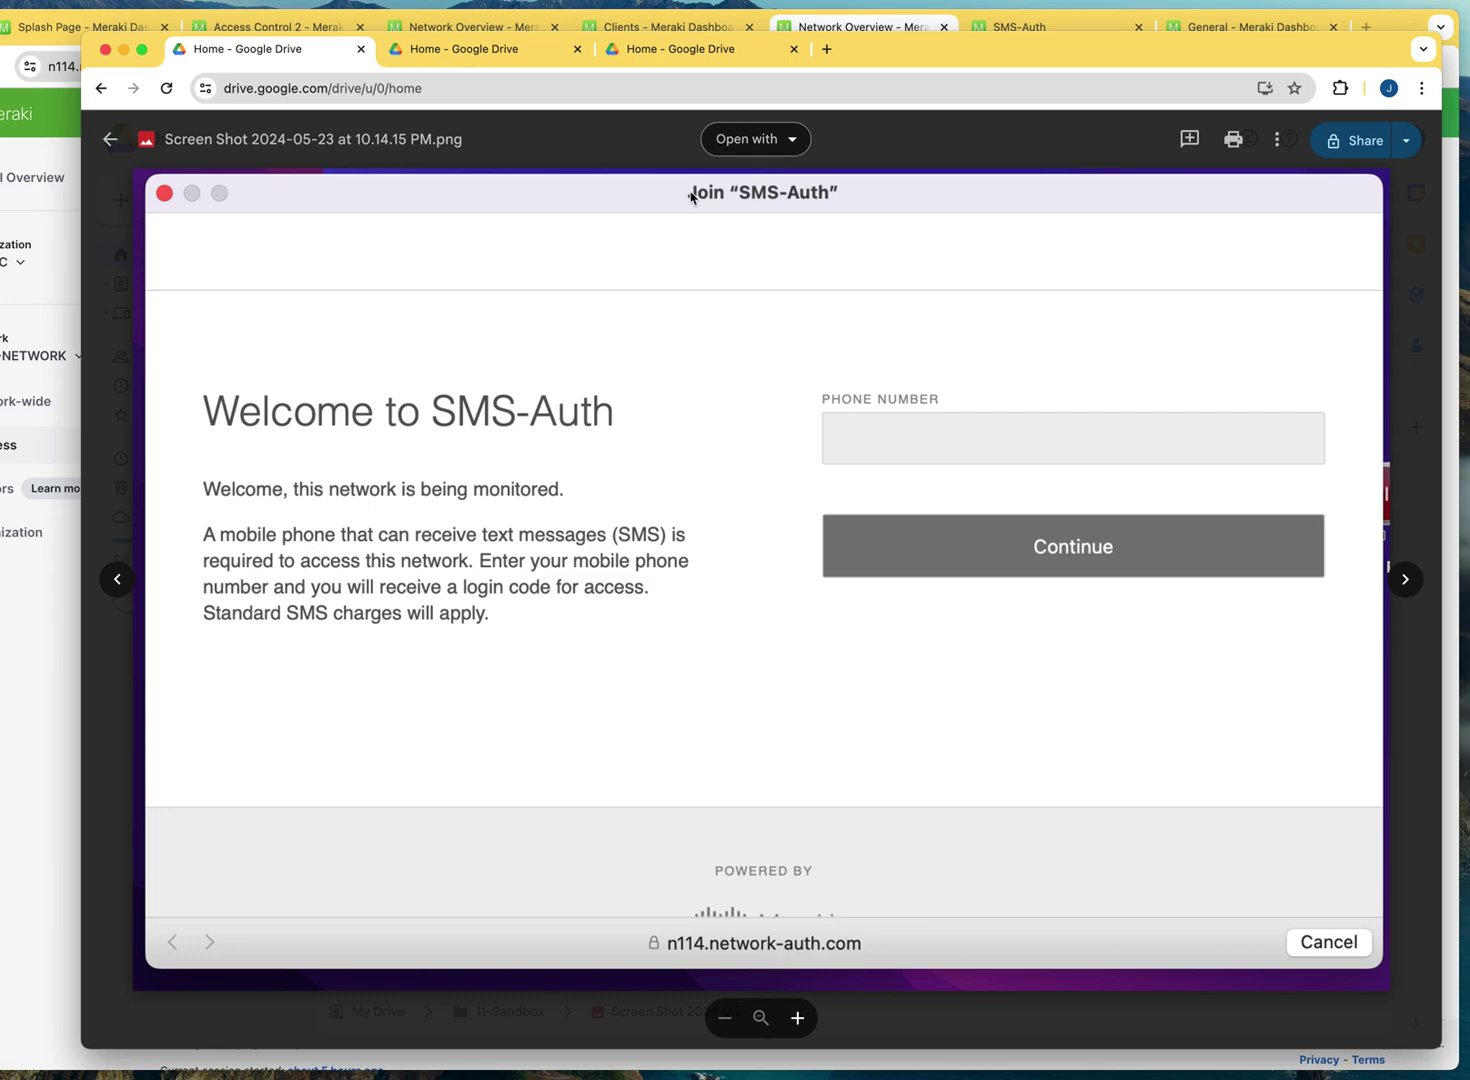
pyautogui.moveTo(666, 196)
pyautogui.mouseDown()
pyautogui.moveTo(716, 242)
pyautogui.moveTo(862, 192)
pyautogui.moveTo(838, 176)
pyautogui.mouseUp()
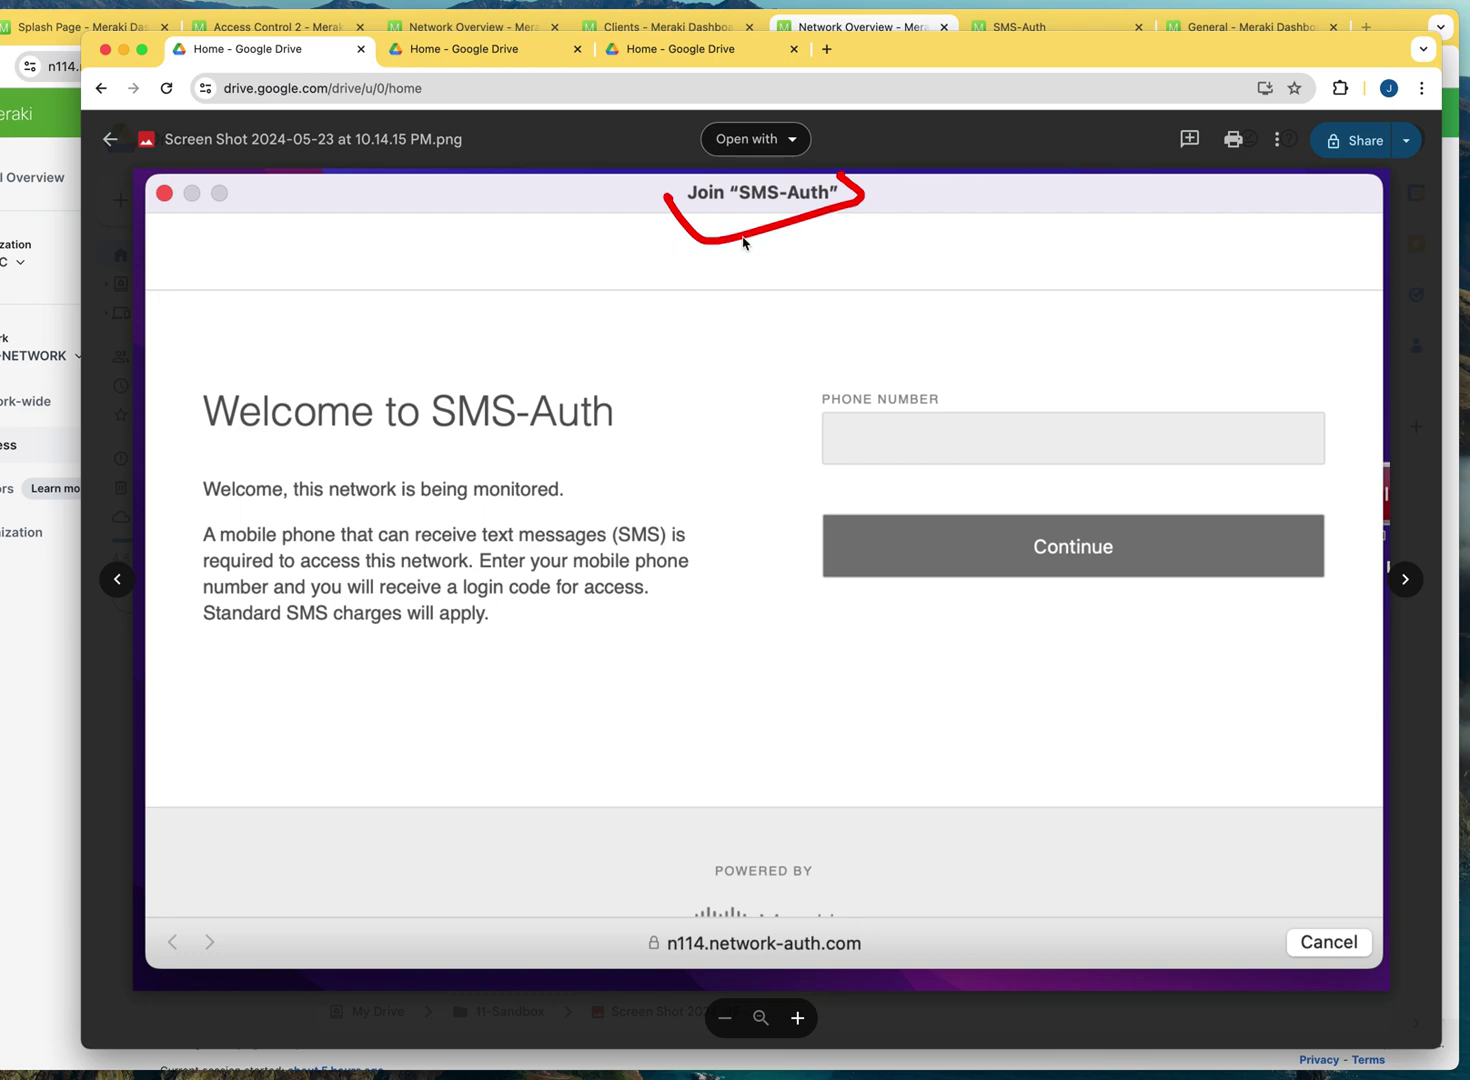
pyautogui.click(453, 438)
pyautogui.moveTo(453, 438); pyautogui.dragTo(584, 431)
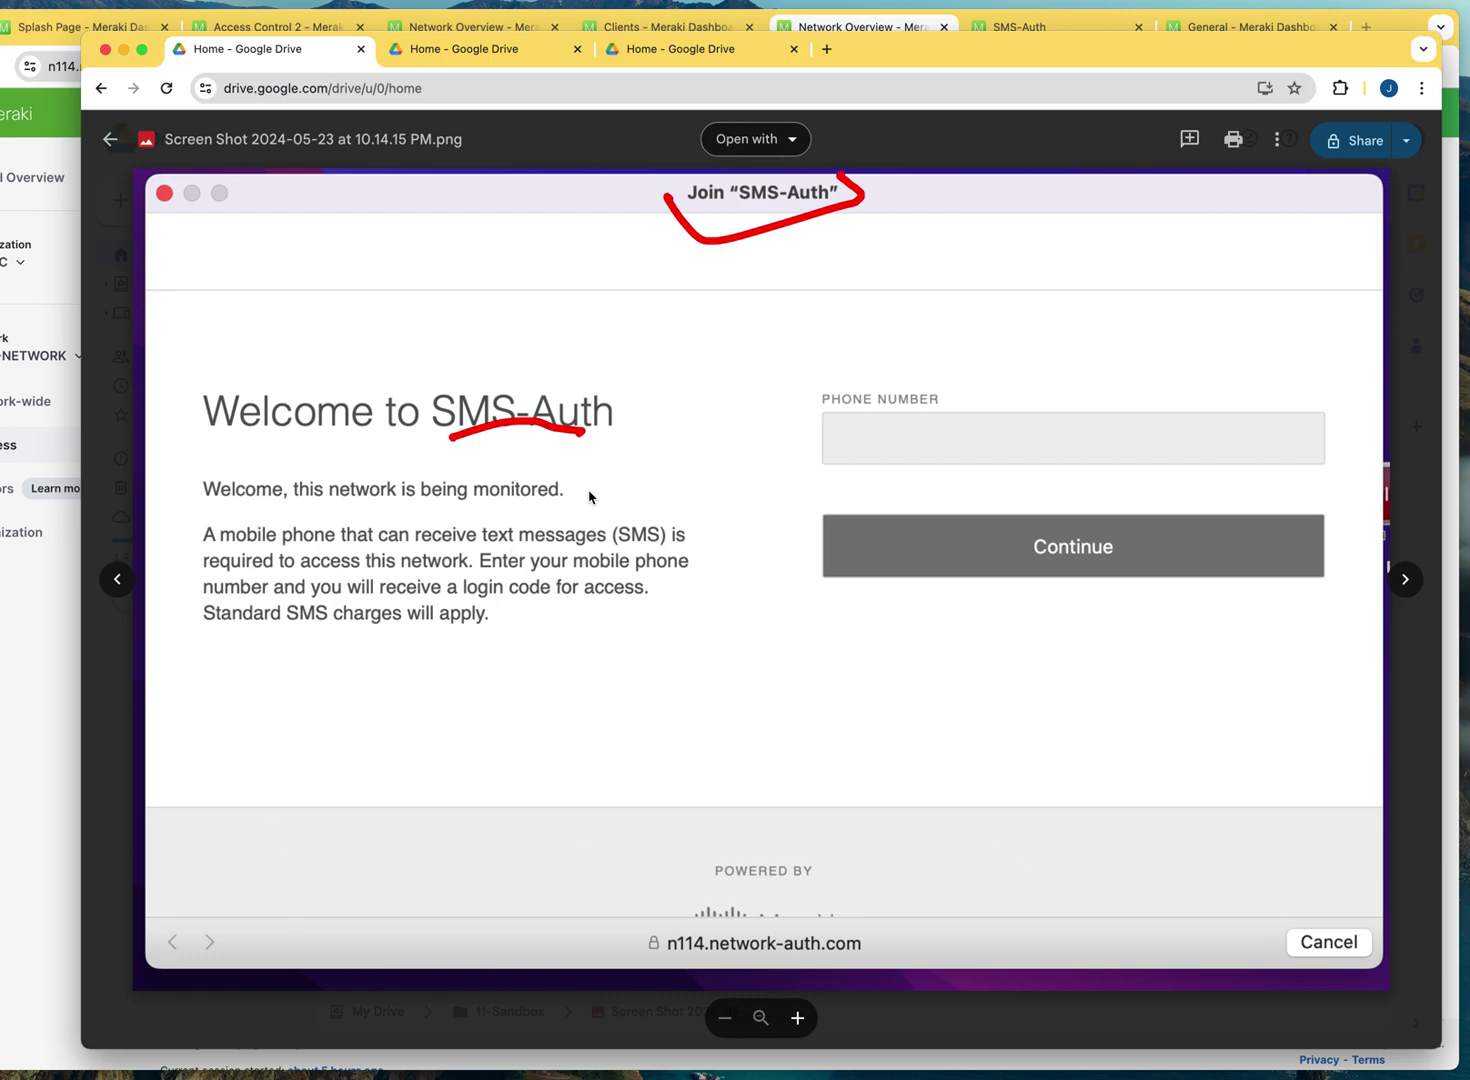
pyautogui.moveTo(585, 490); pyautogui.dragTo(668, 463)
pyautogui.moveTo(577, 487)
pyautogui.mouseDown()
pyautogui.moveTo(627, 494)
pyautogui.moveTo(555, 512)
pyautogui.moveTo(559, 490)
pyautogui.mouseUp()
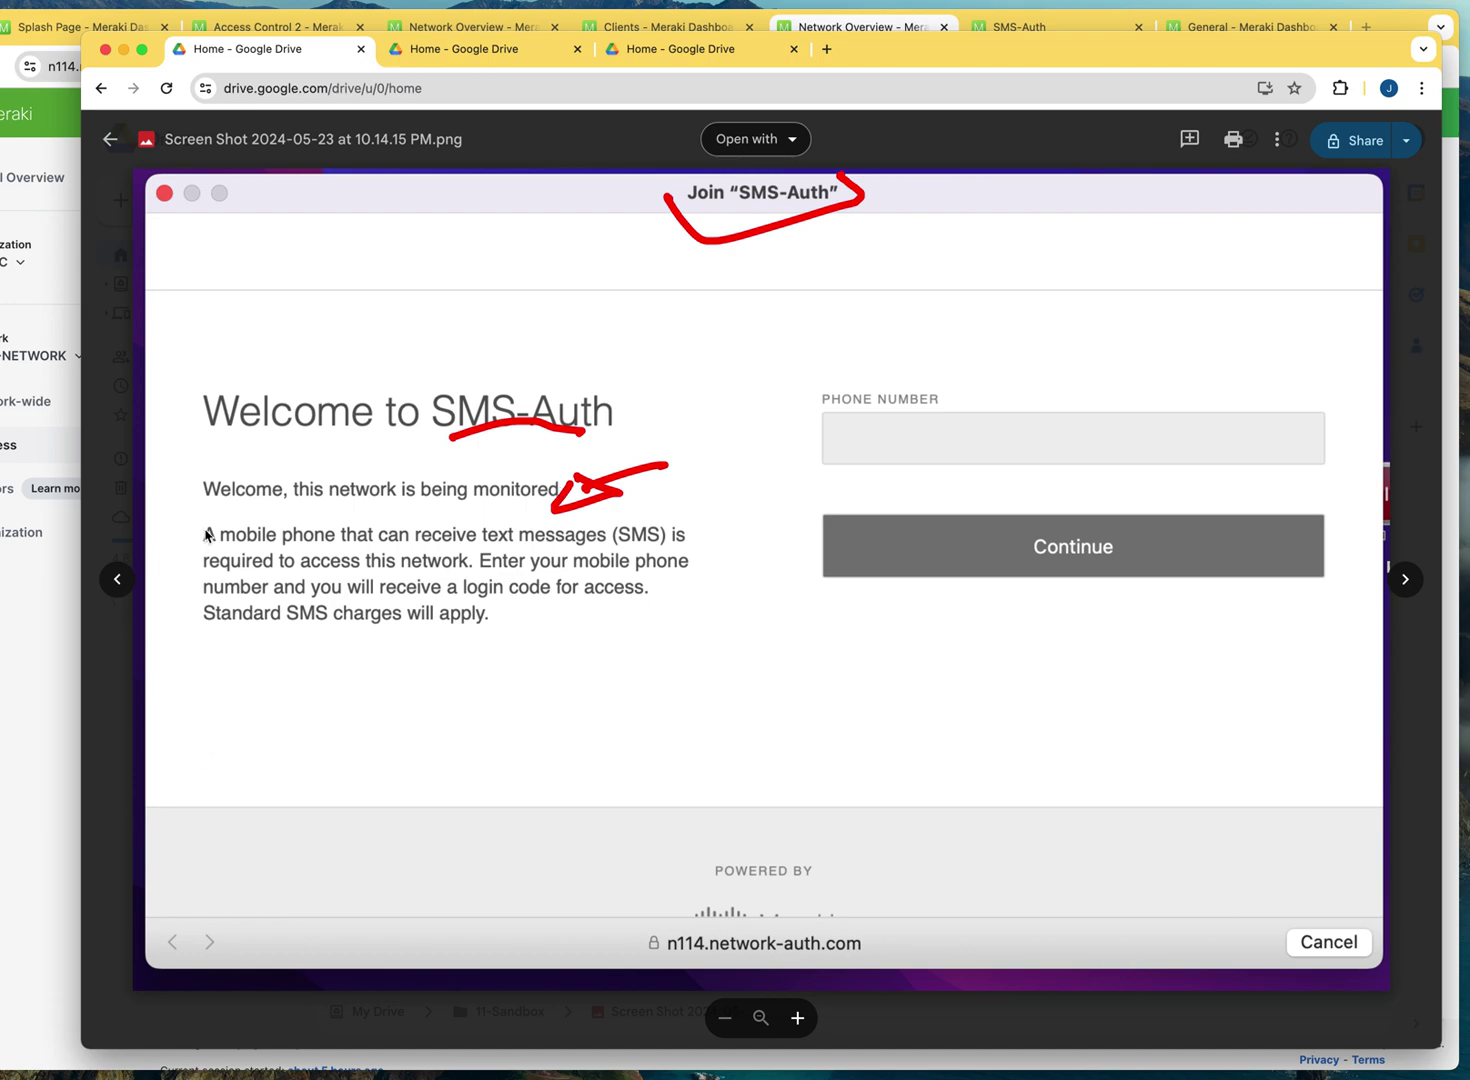
pyautogui.moveTo(205, 524)
pyautogui.mouseDown()
pyautogui.moveTo(191, 540)
pyautogui.moveTo(203, 592)
pyautogui.moveTo(243, 619)
pyautogui.mouseUp()
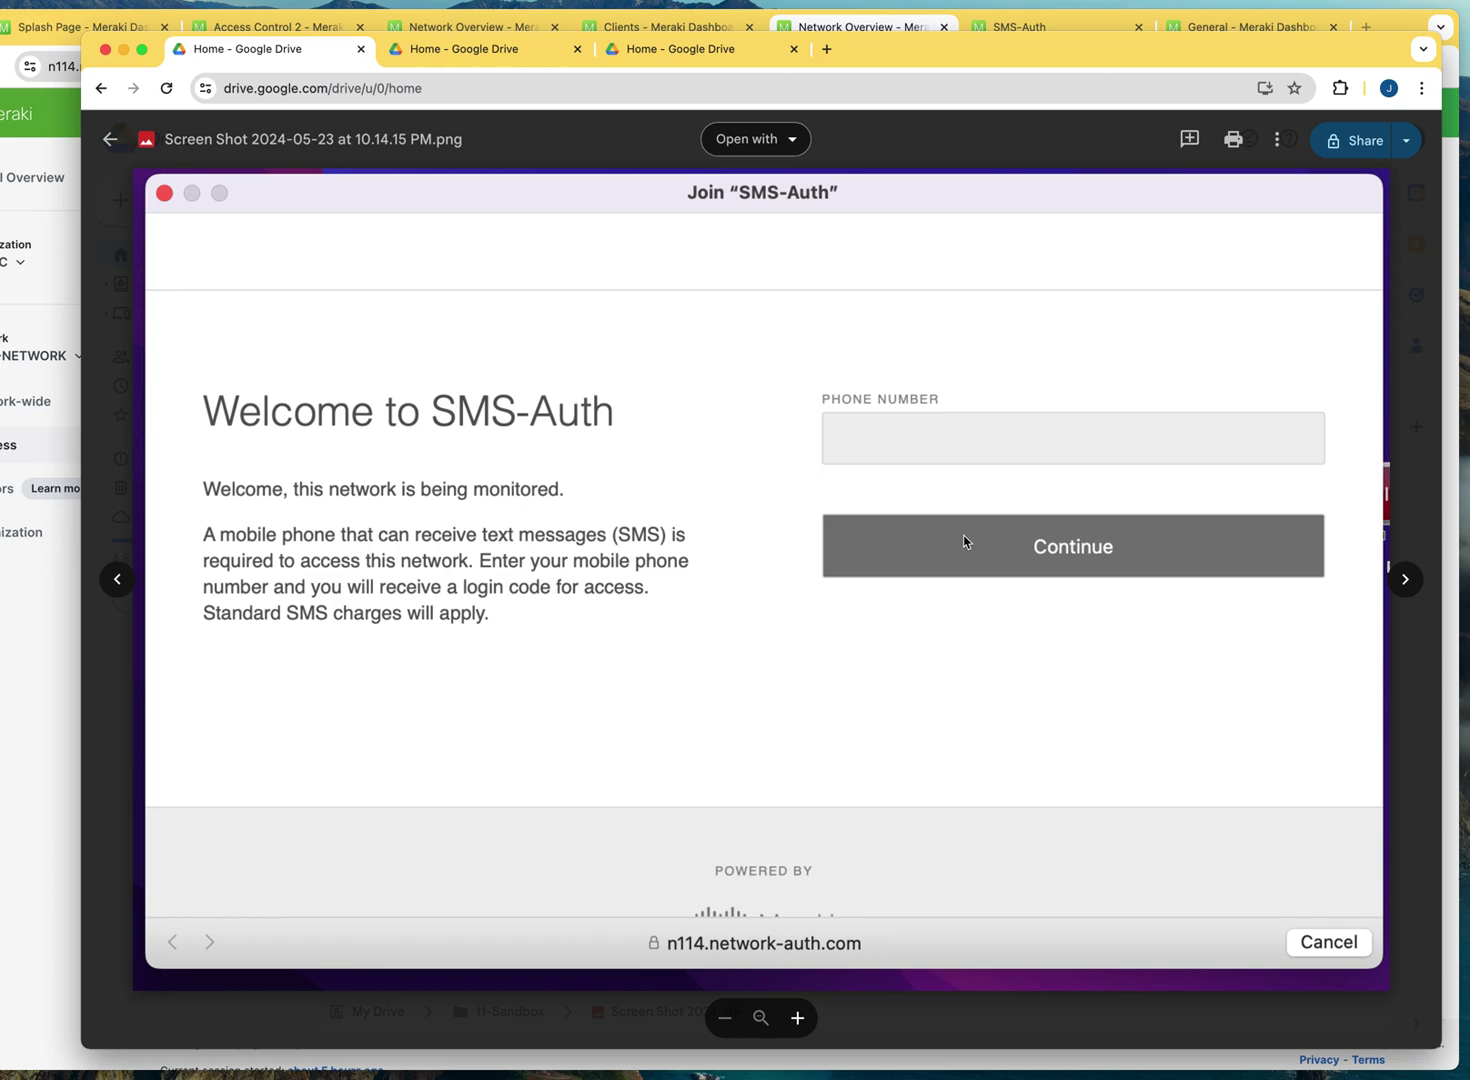
# Show the authorization-code and consent screenshot, marking the SMS title, welcome message and consent message.
pyautogui.click(454, 62)
pyautogui.click(481, 50)
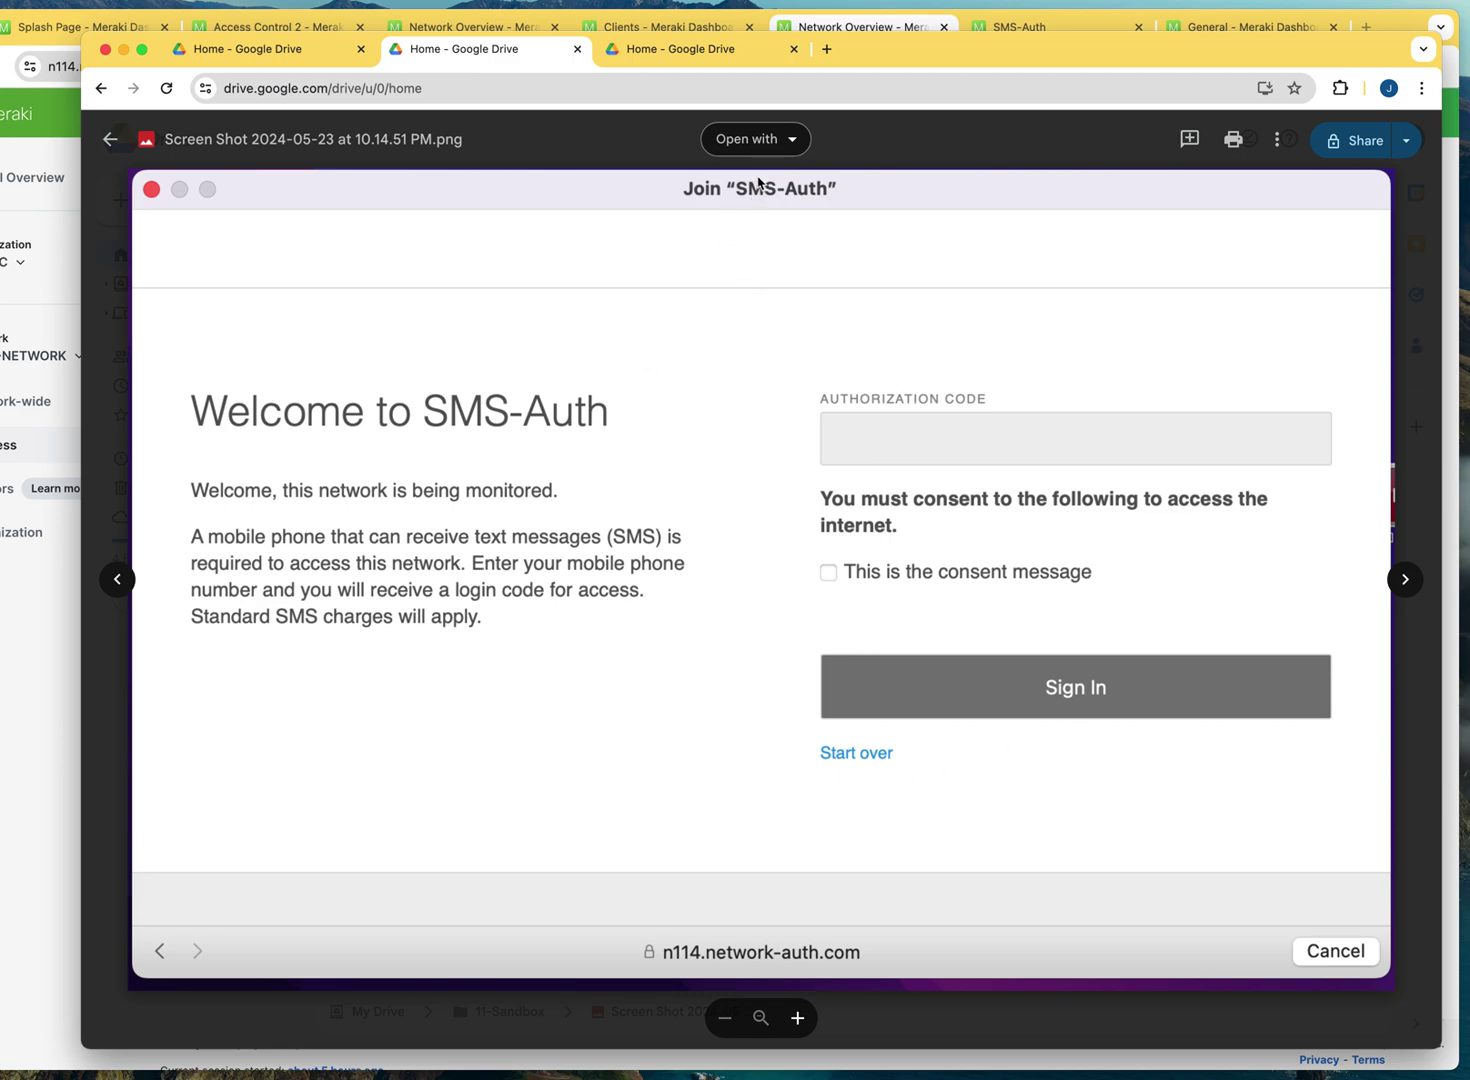
pyautogui.moveTo(749, 212); pyautogui.dragTo(802, 203)
pyautogui.moveTo(587, 485); pyautogui.dragTo(625, 484)
pyautogui.moveTo(786, 561)
pyautogui.mouseDown()
pyautogui.moveTo(799, 597)
pyautogui.moveTo(1125, 594)
pyautogui.moveTo(1045, 558)
pyautogui.moveTo(767, 573)
pyautogui.mouseUp()
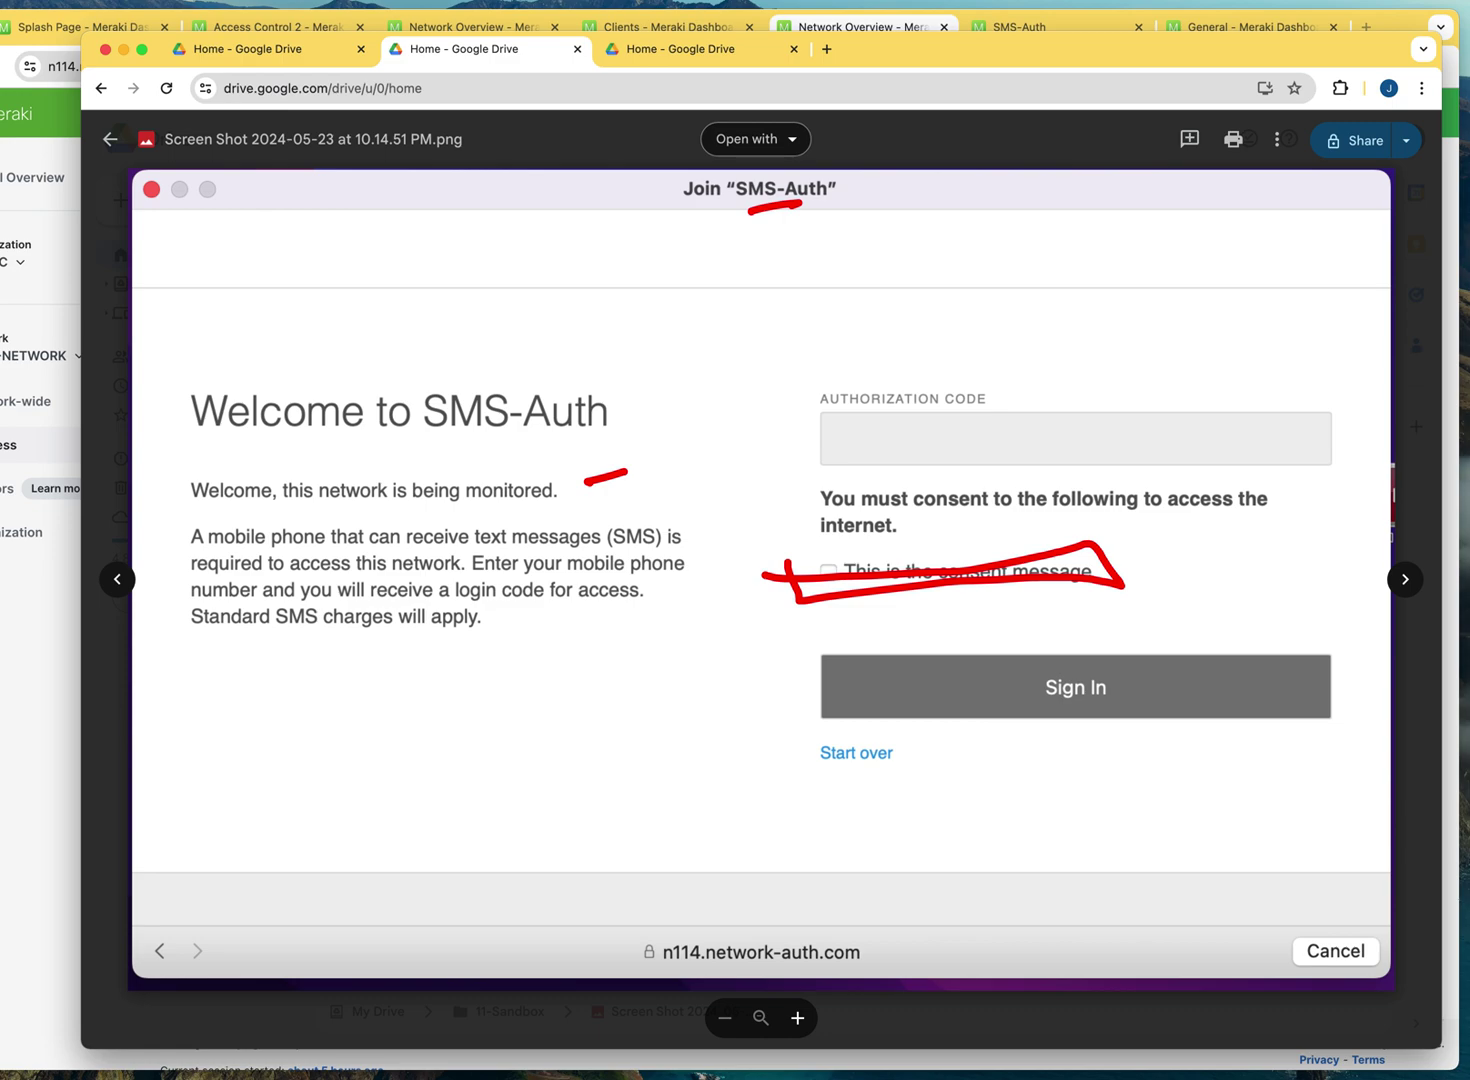
# Clear the annotations, show the 'now connected to the Internet' screenshot, then return to Meraki.
pyautogui.press('Escape')
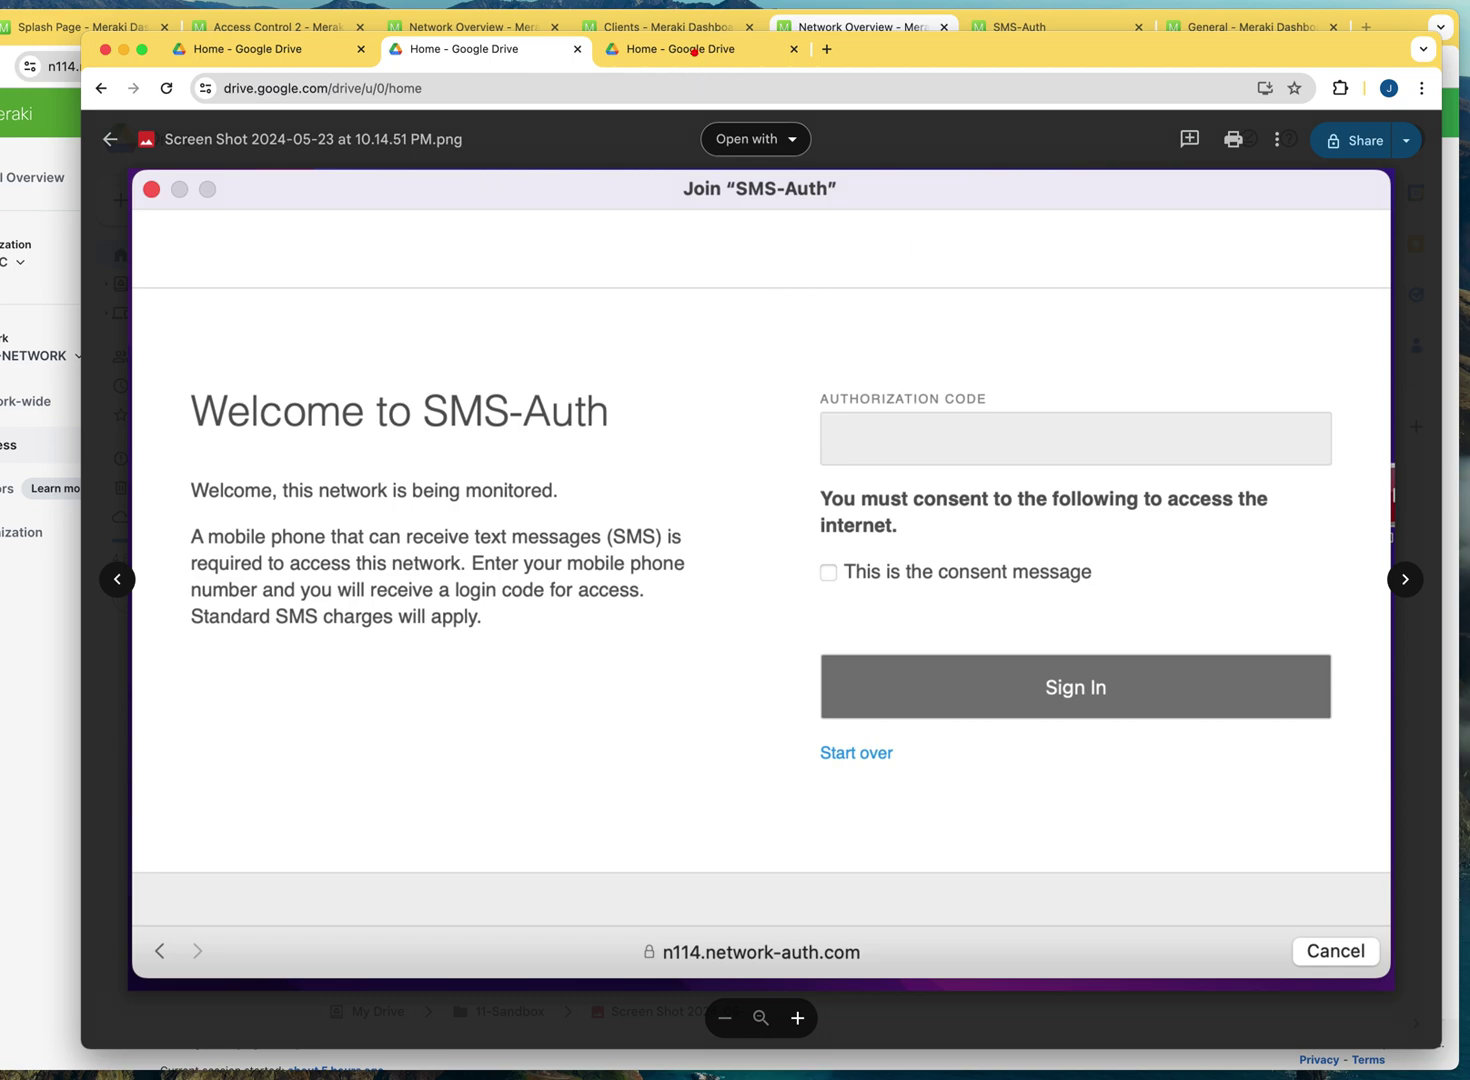
pyautogui.click(694, 50)
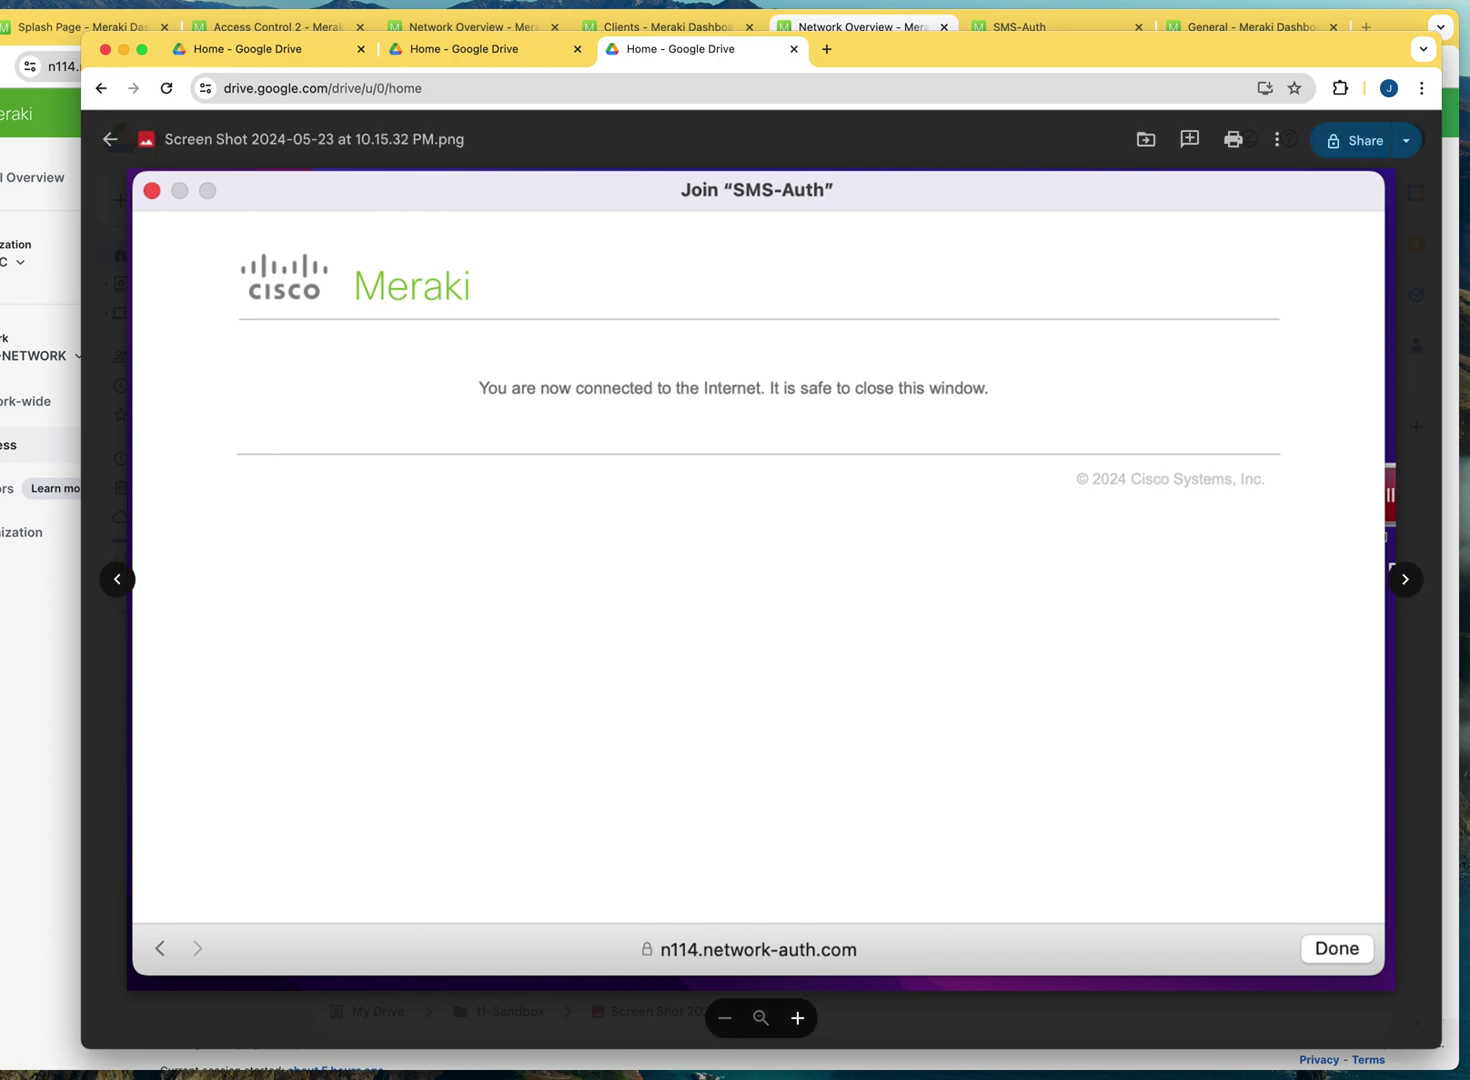
pyautogui.click(40, 731)
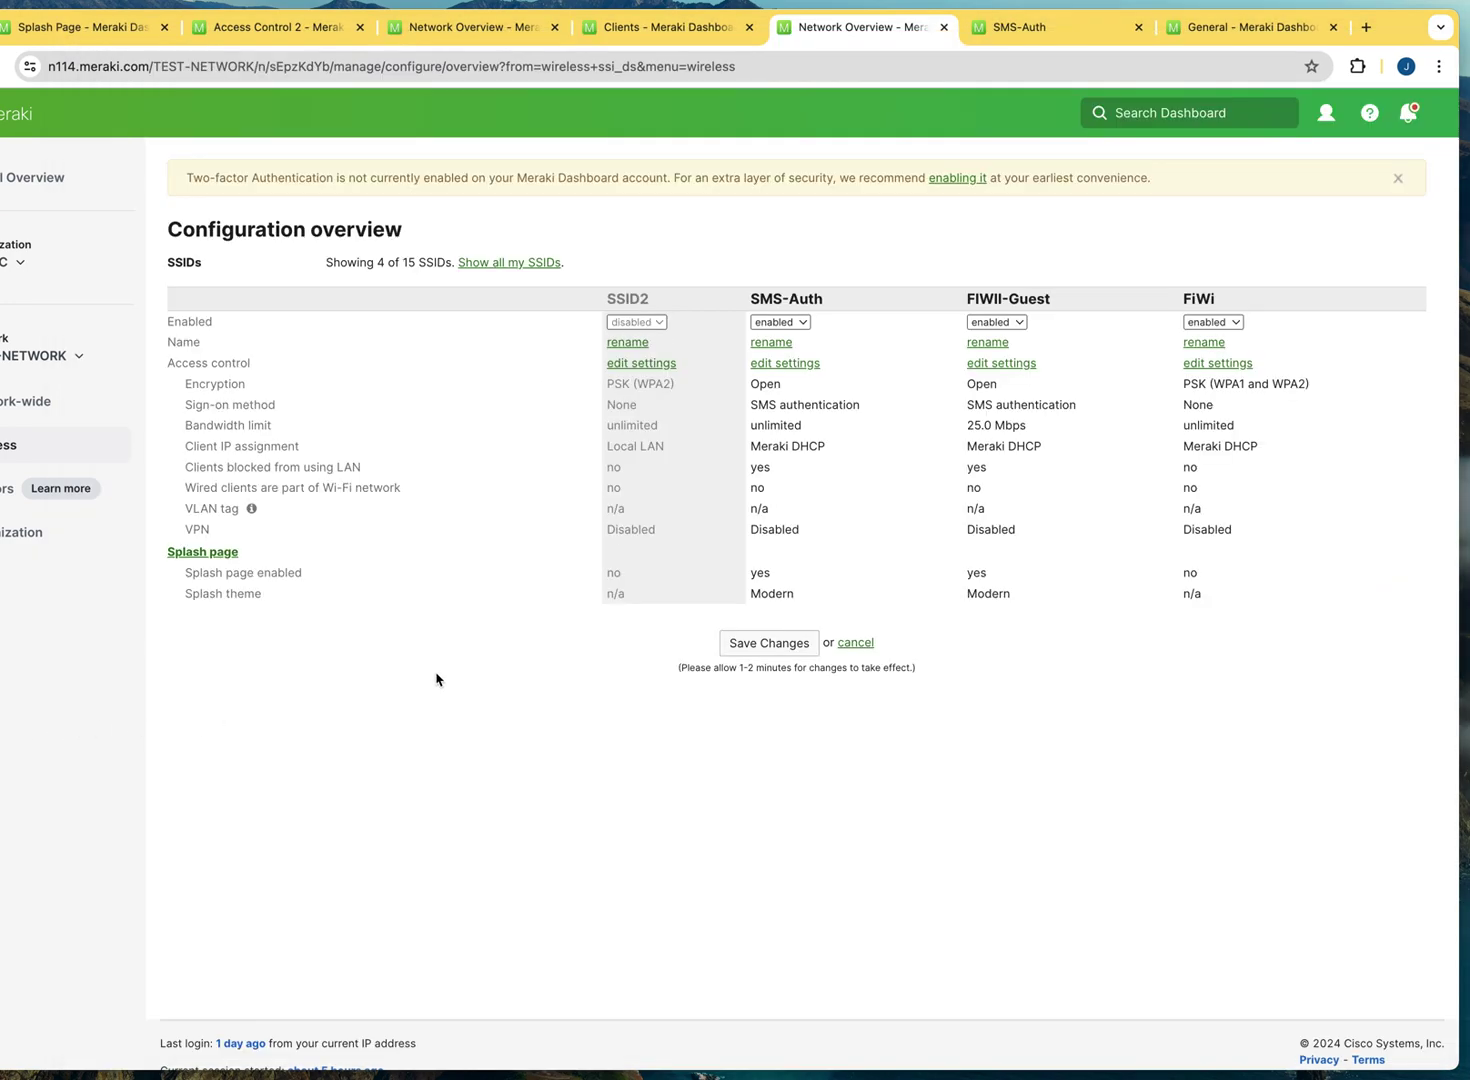
# Open Wireless > Splash page for SMS-Auth and scroll to the saved welcome and consent messages.
pyautogui.moveTo(20, 444)
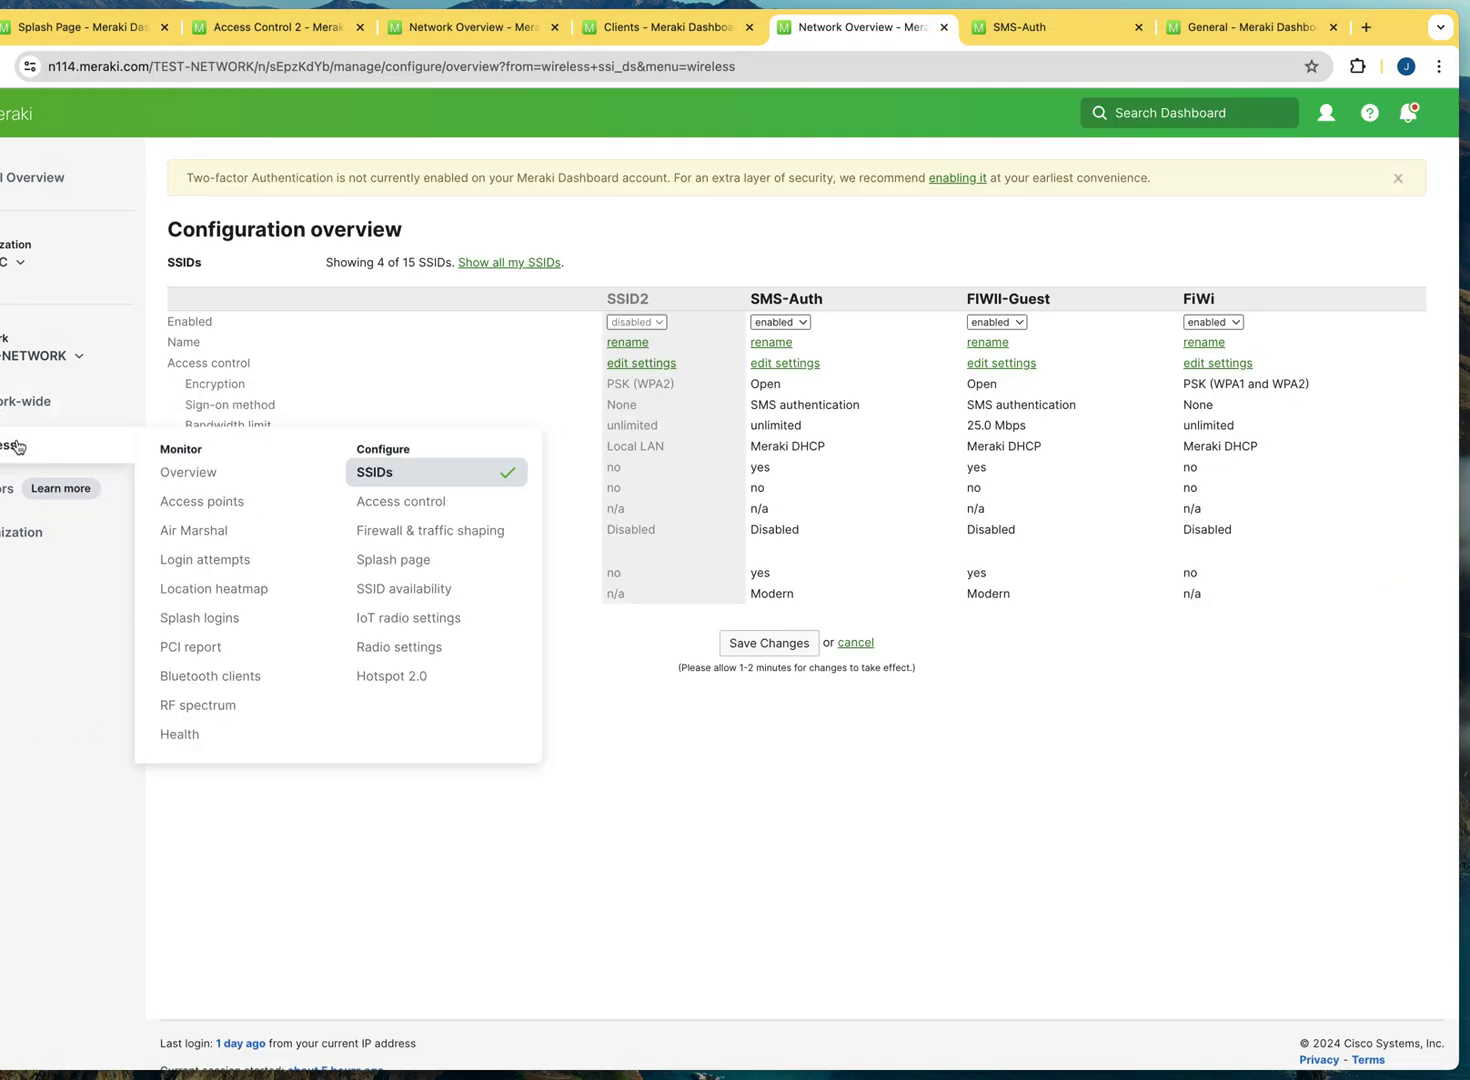
pyautogui.click(428, 565)
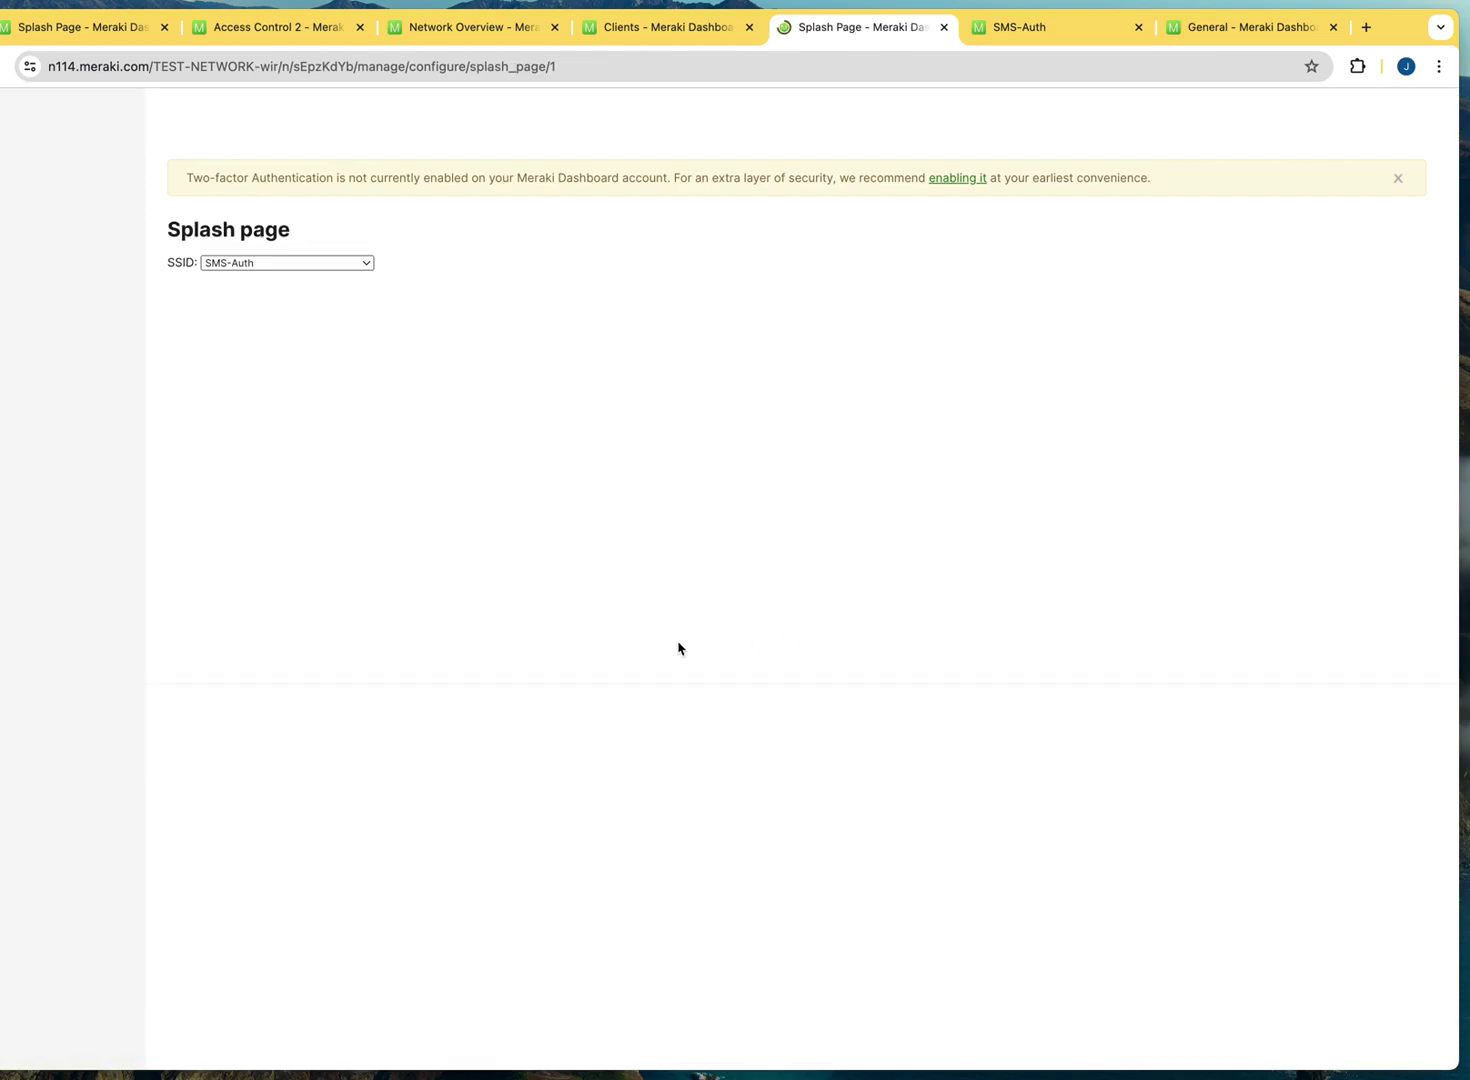
pyautogui.scroll(-3, 678, 648)
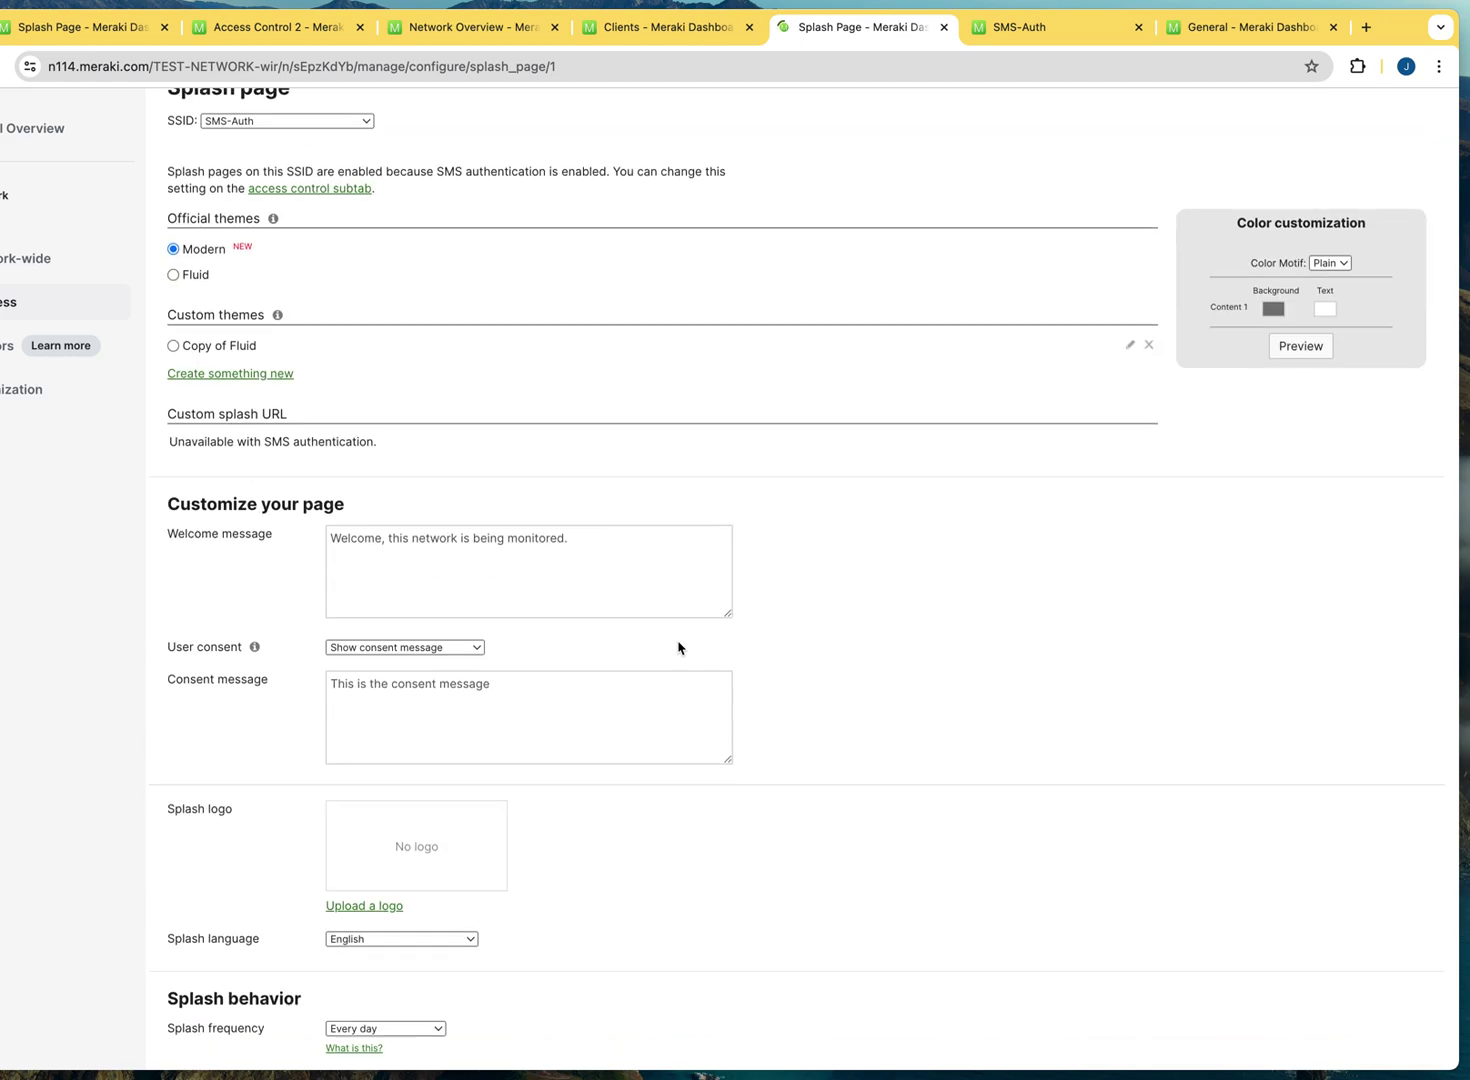
pyautogui.scroll(-5, 678, 648)
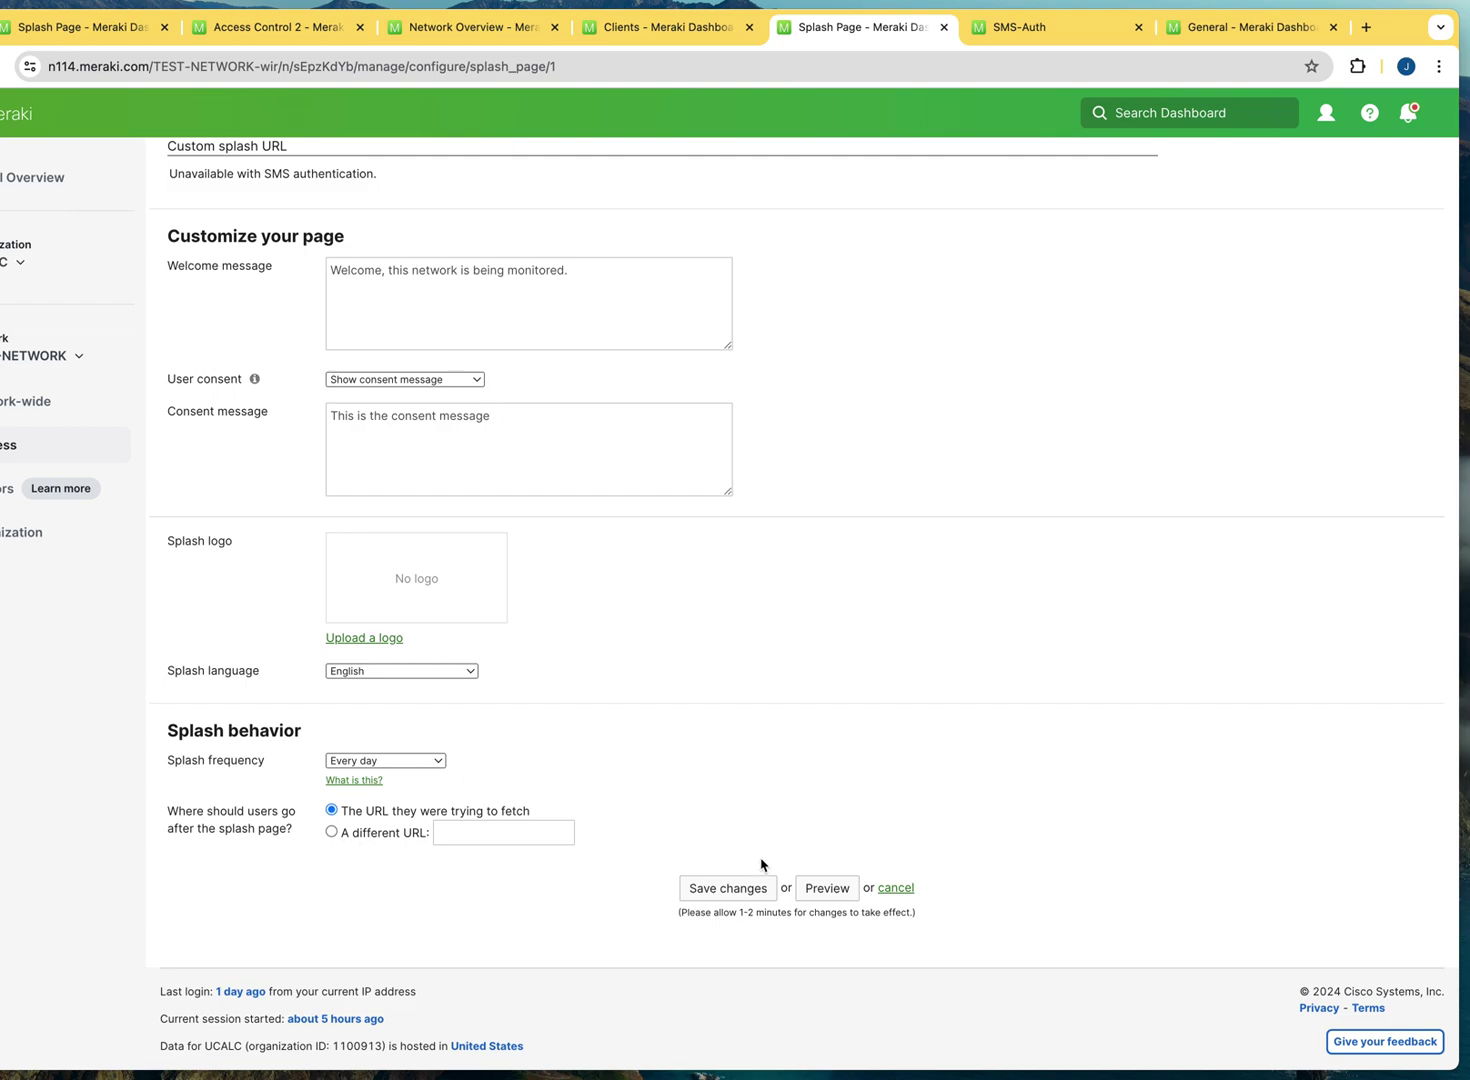
# Switch to the 'General - Meraki Dashboard' tab with the still-blank Twilio account information.
pyautogui.click(1252, 30)
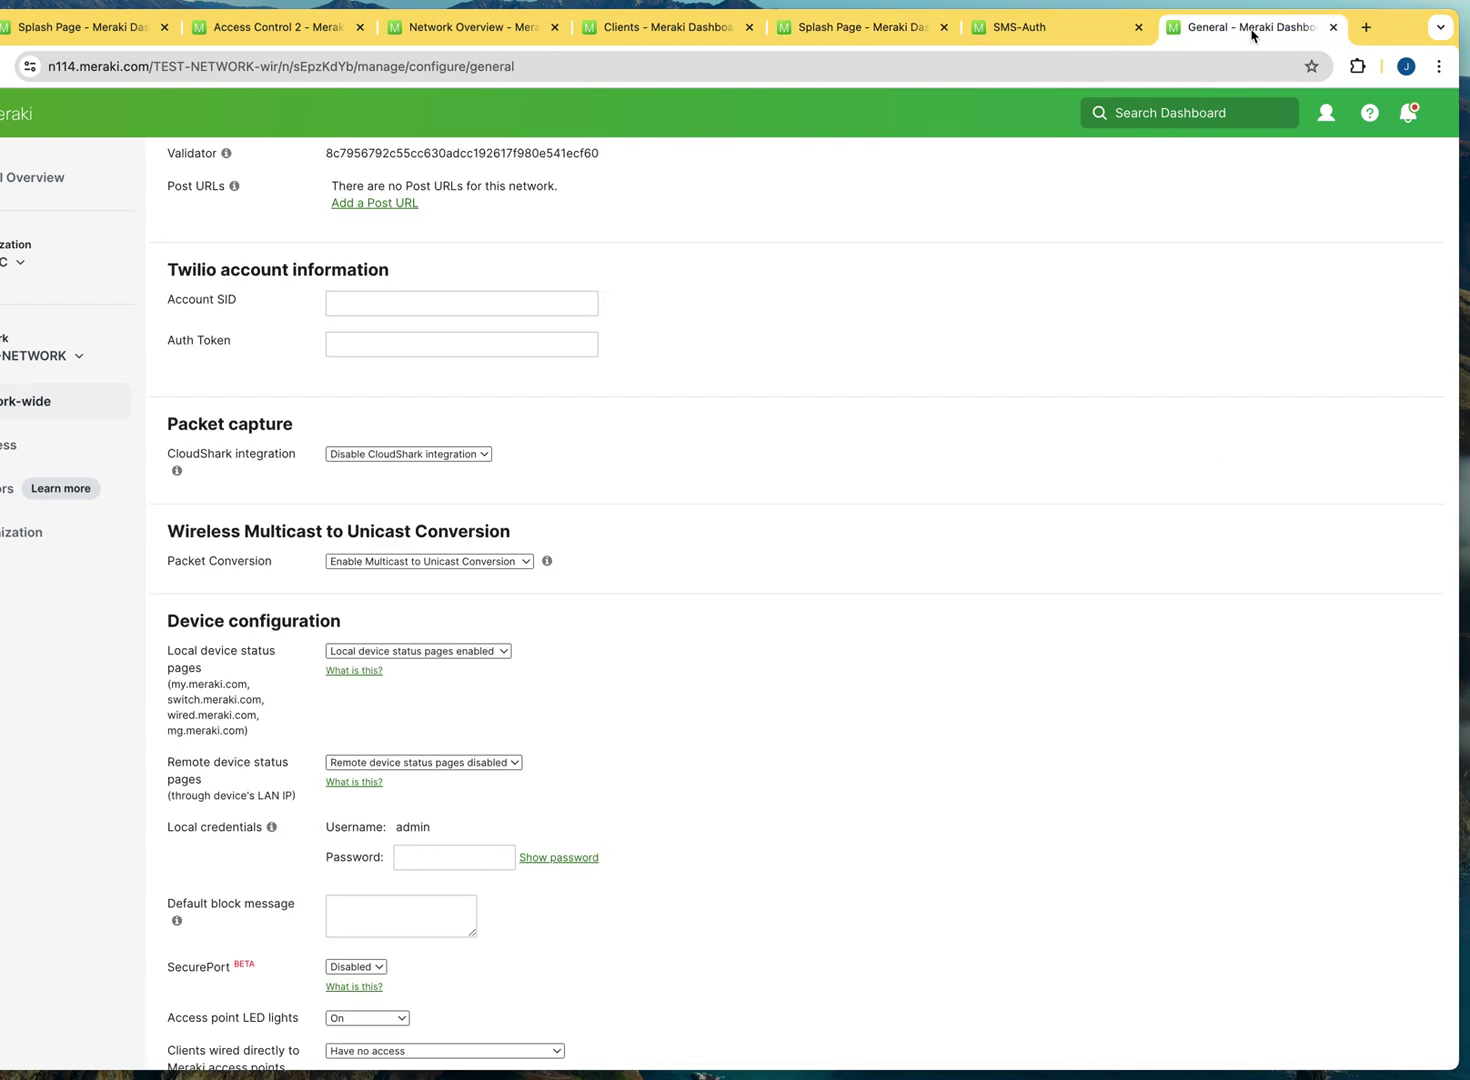